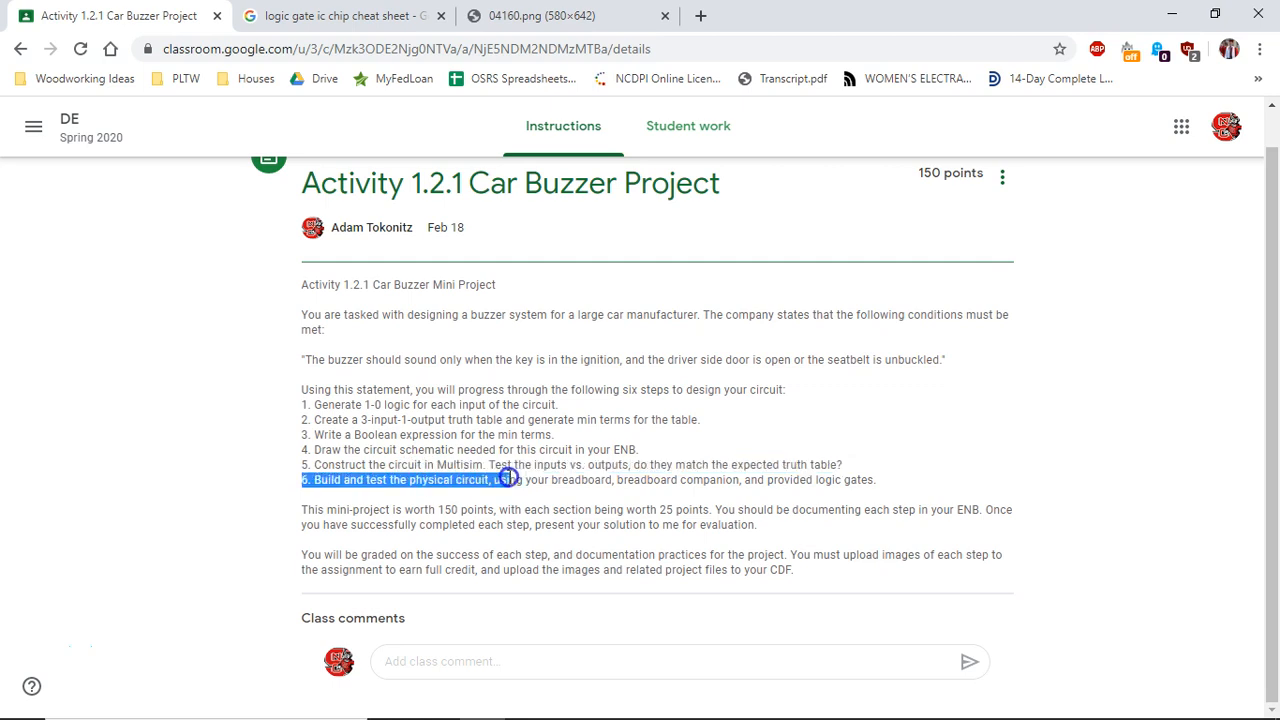
Review the quoted buzzer condition and design tasks 1 to 5 in the Car Buzzer Project instructions
left_click(1006, 463)
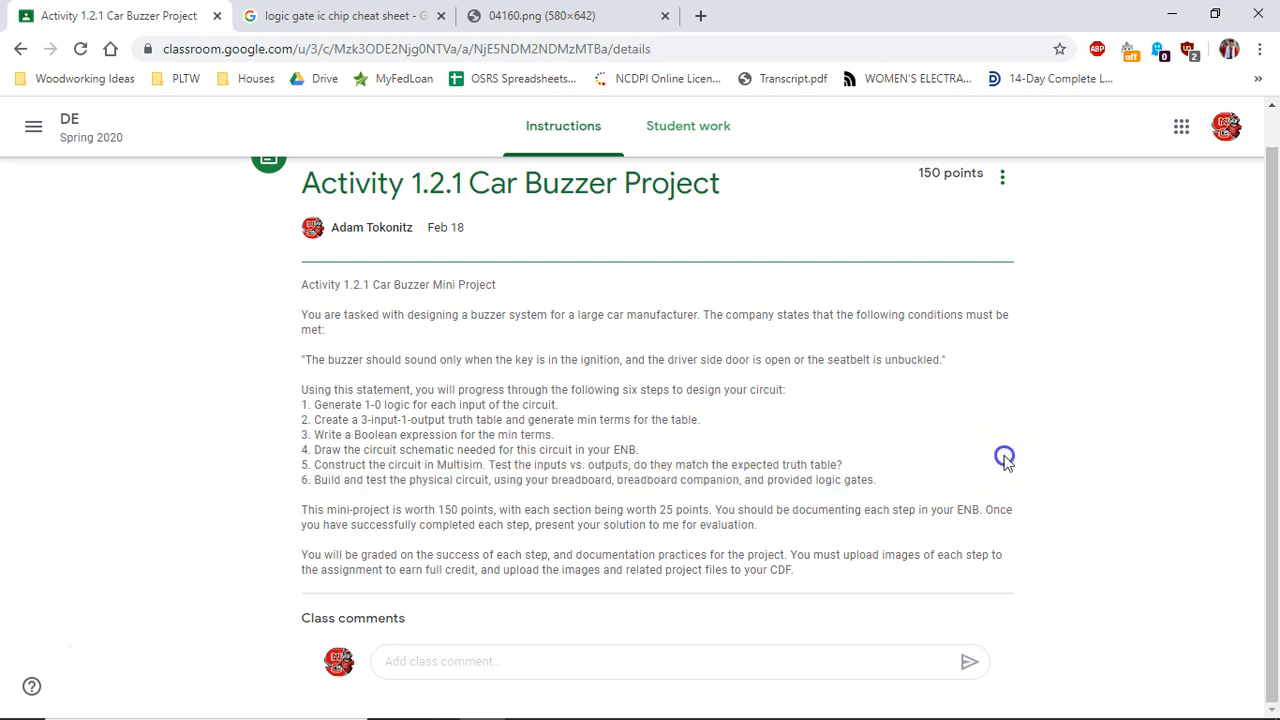
left_click(955, 378)
left_click_drag(955, 378, 301, 360)
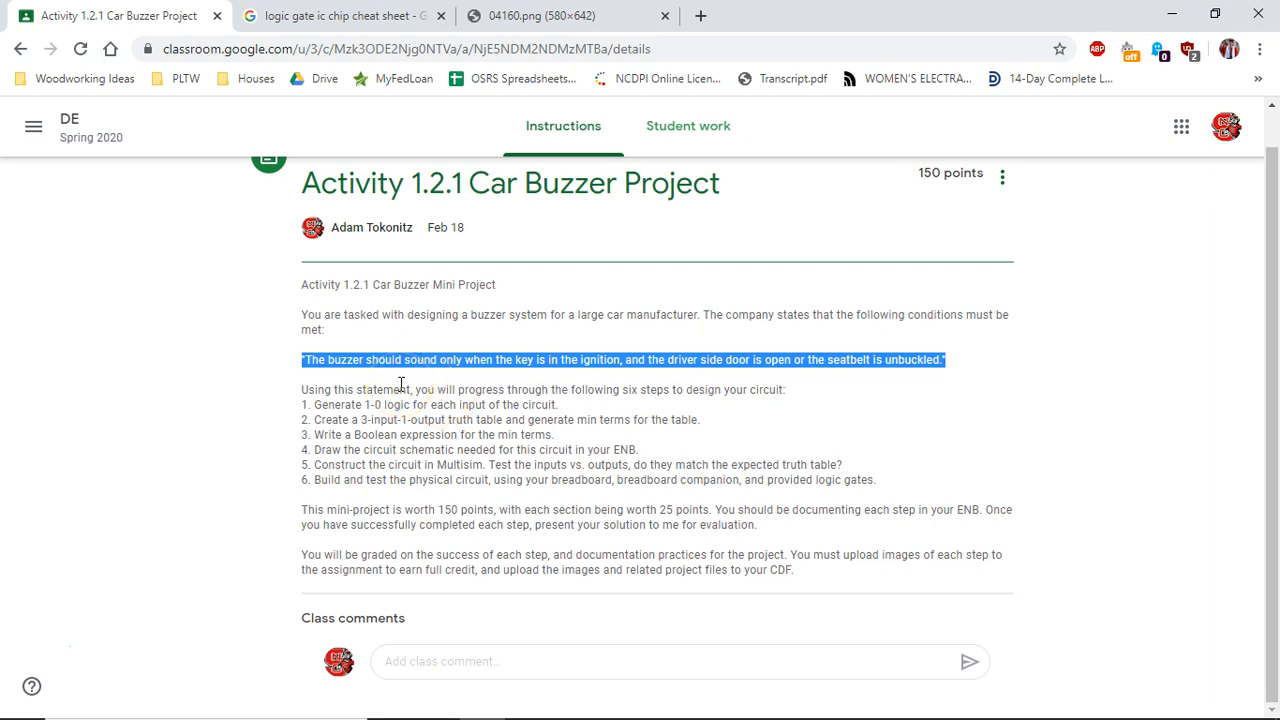
left_click(401, 385)
left_click_drag(314, 404, 580, 409)
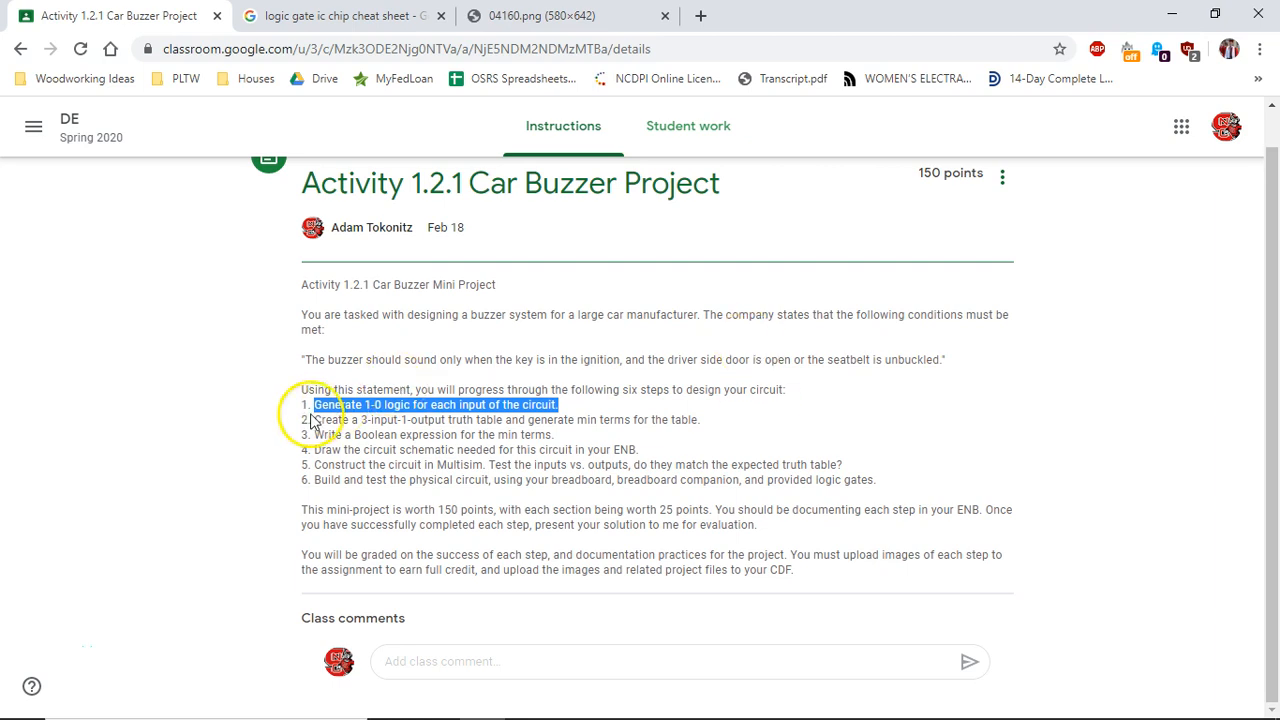
left_click_drag(311, 420, 704, 425)
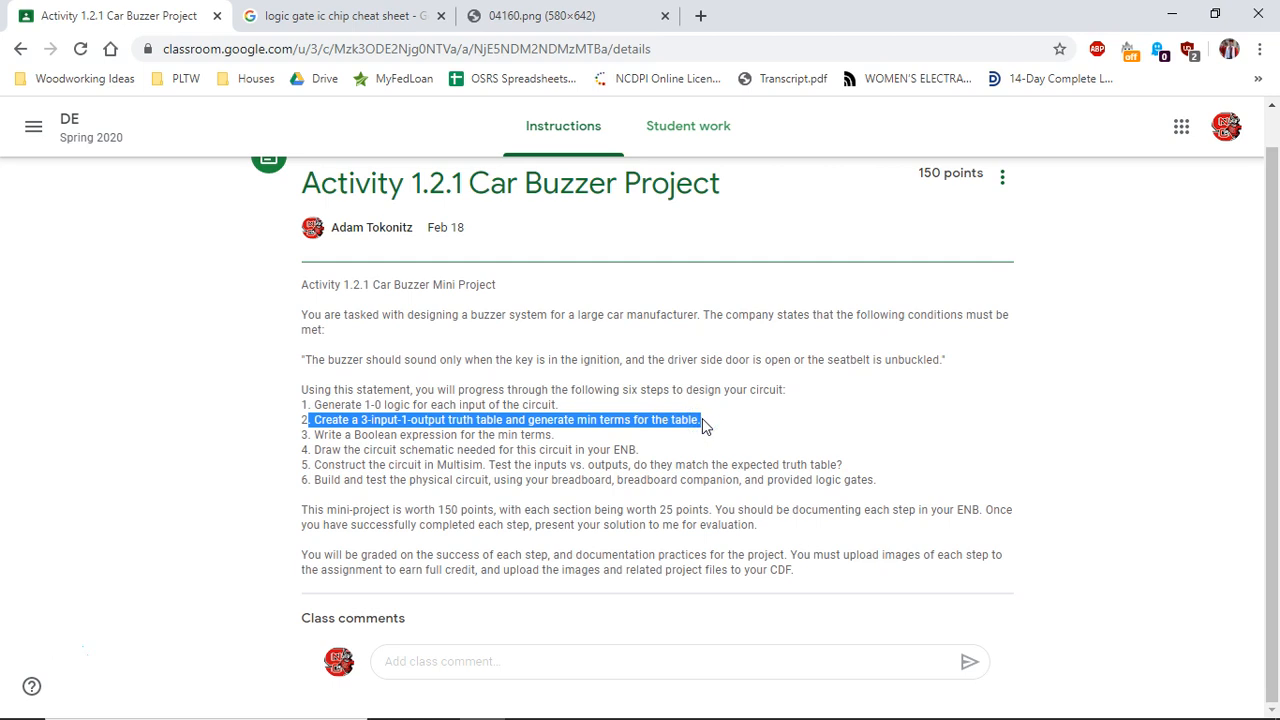
left_click(717, 420)
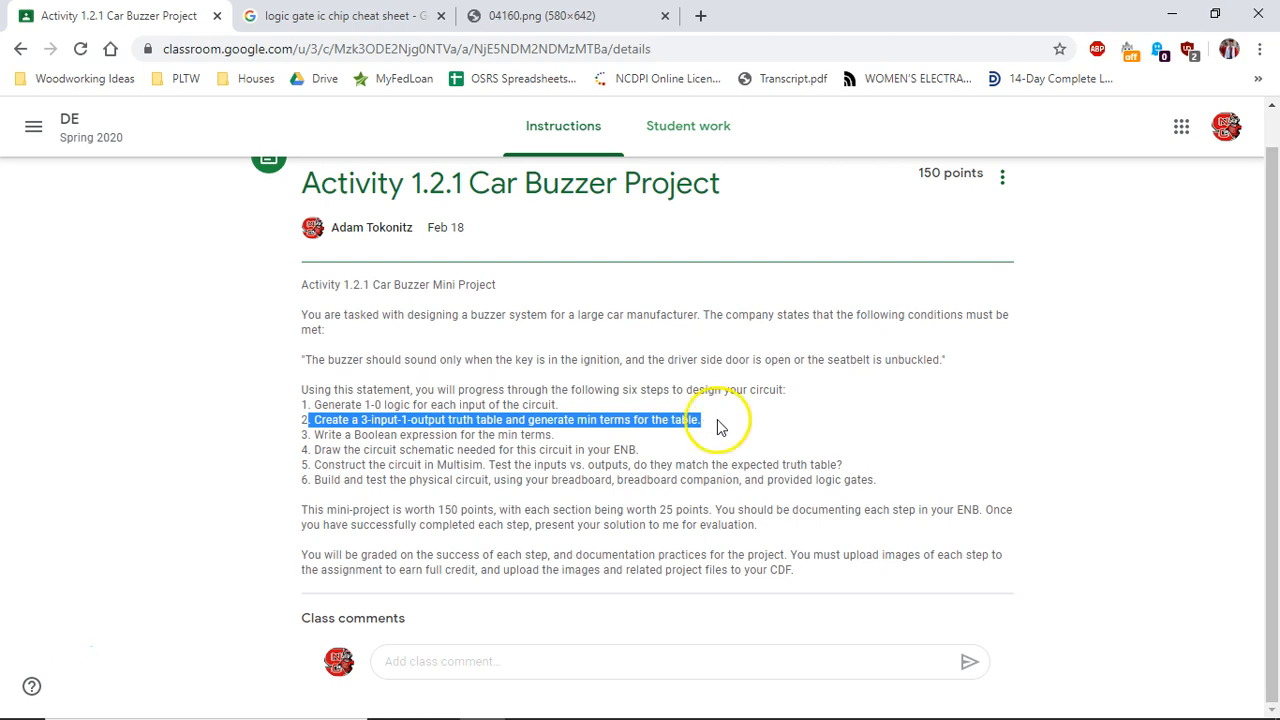
left_click_drag(314, 435, 551, 434)
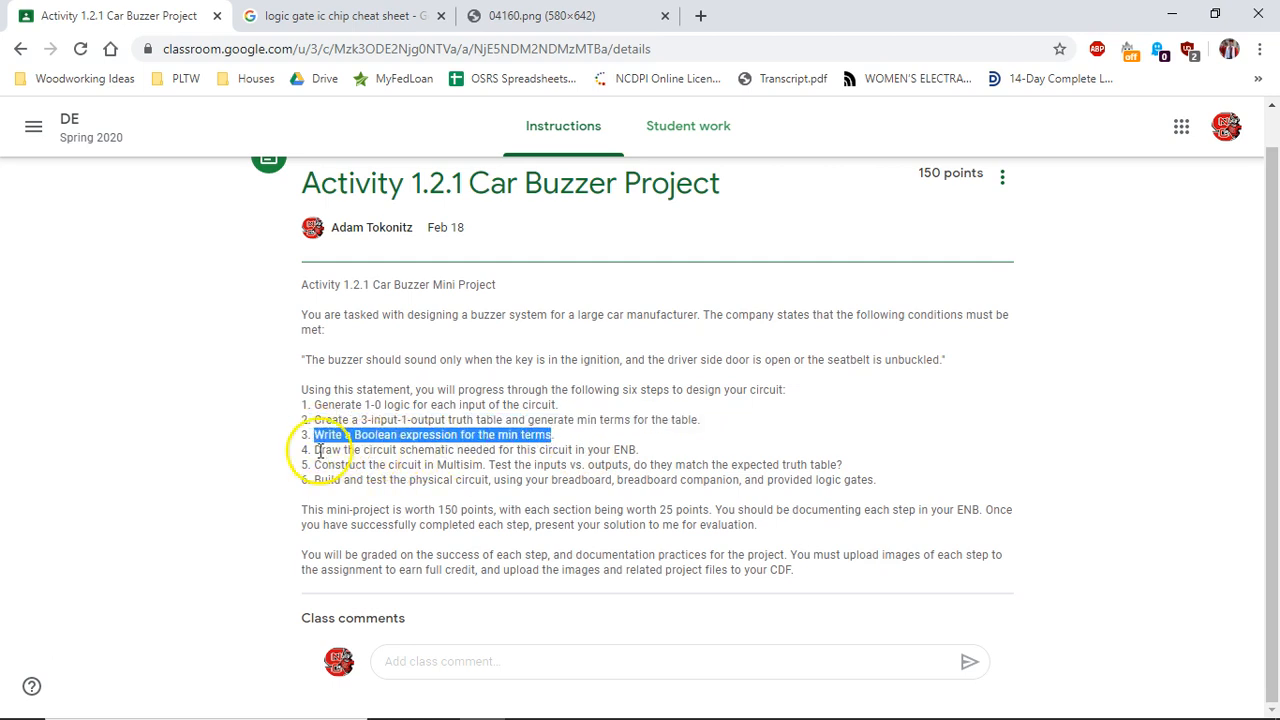
left_click_drag(316, 451, 652, 458)
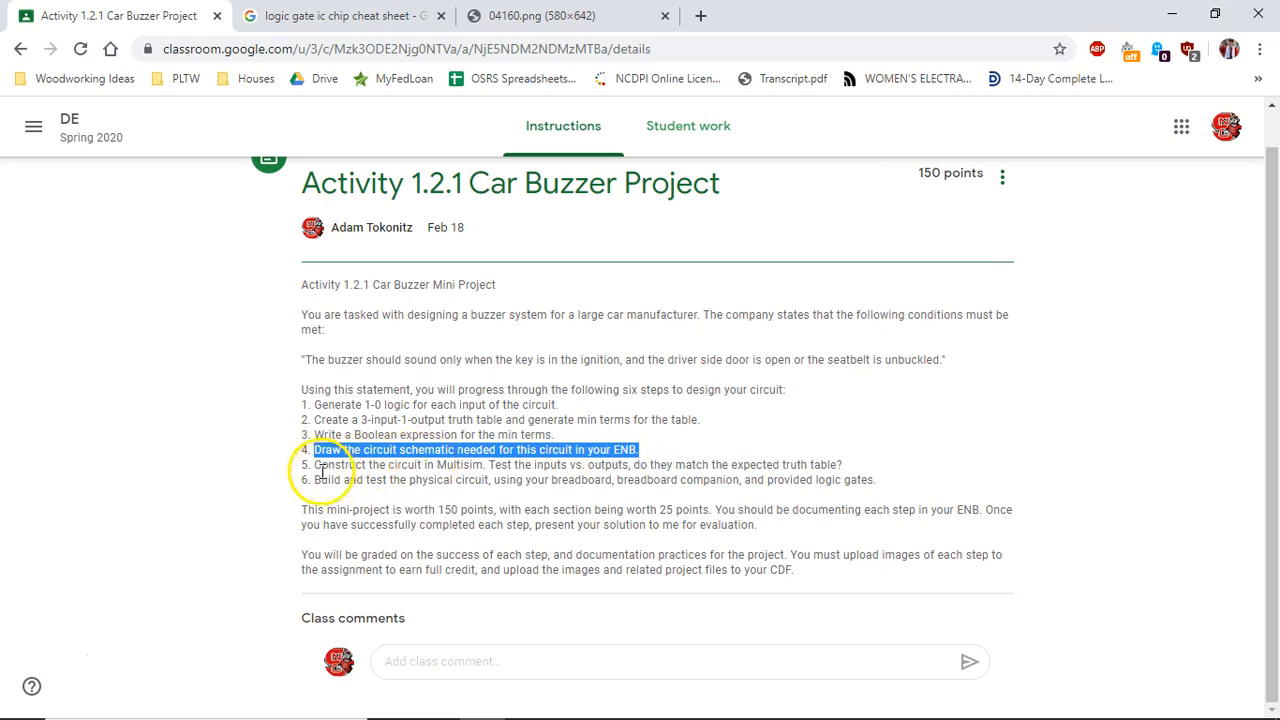
left_click_drag(316, 466, 900, 457)
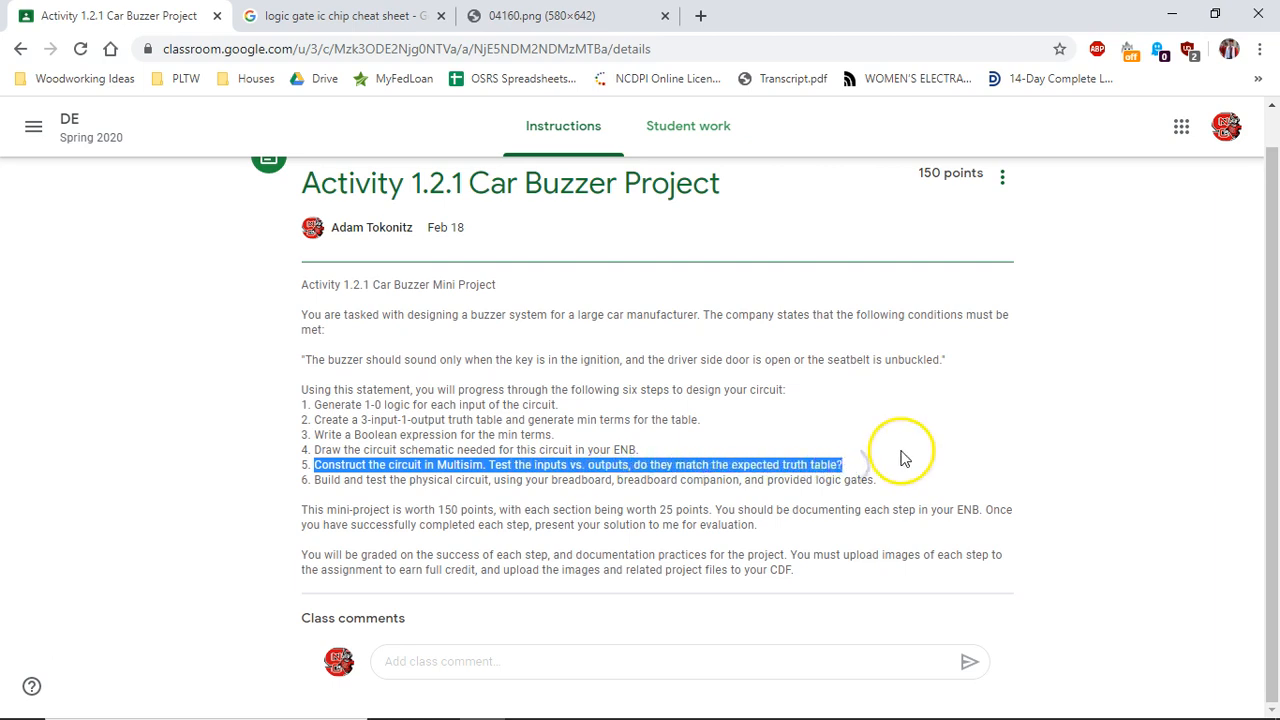
left_click(903, 455)
Switch to the Design1 schematic in Multisim and review the buzzer conditions and truth statements
key("alt+Tab")
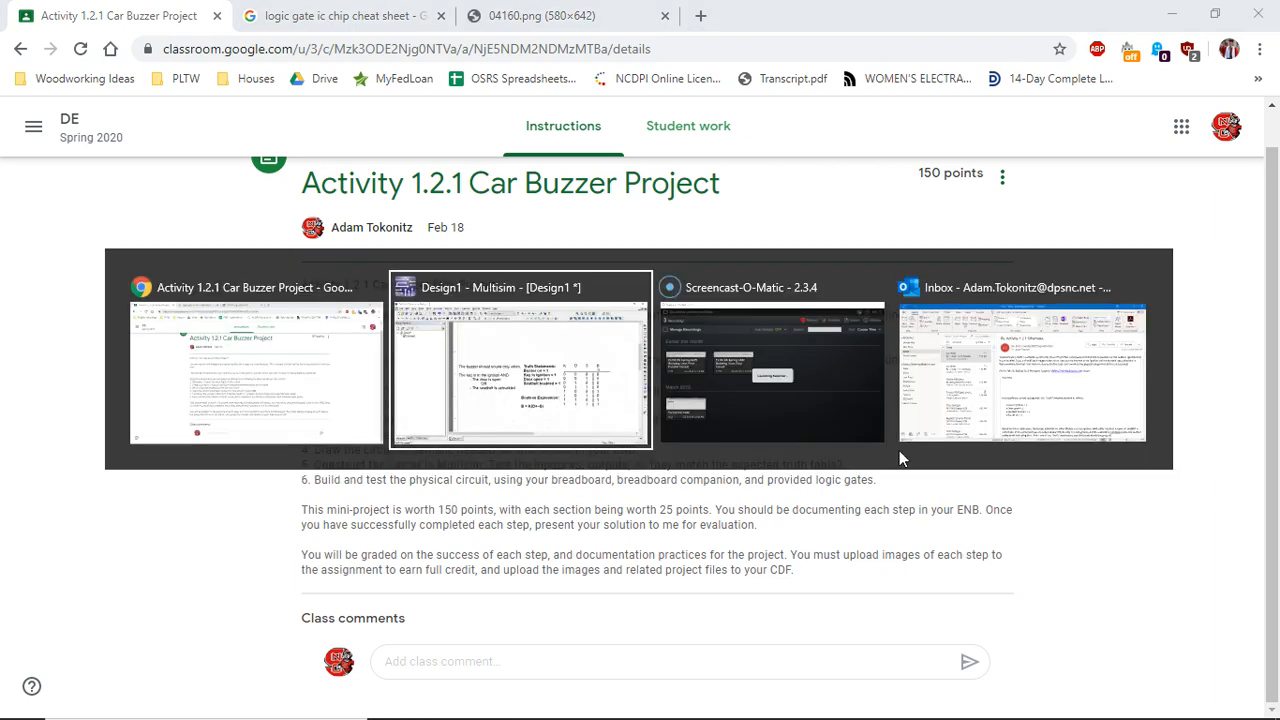
left_click(894, 463)
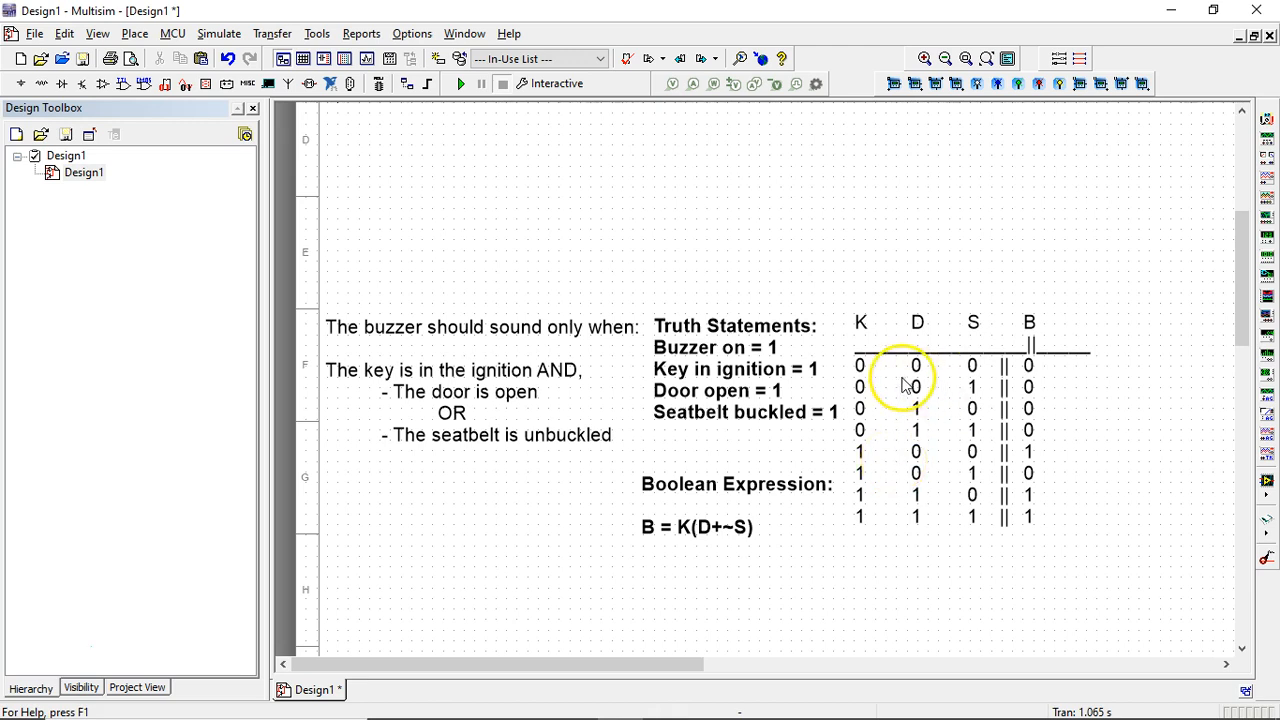
left_click(505, 350)
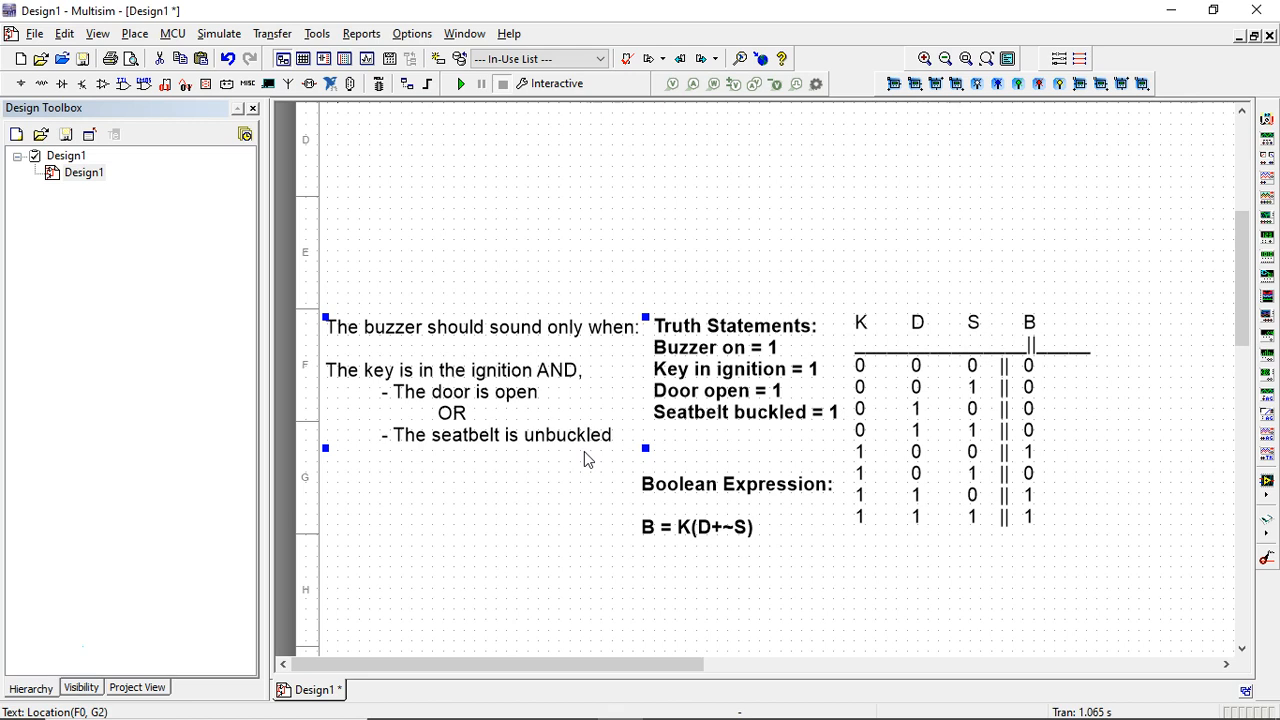
left_click(690, 420)
left_click(784, 258)
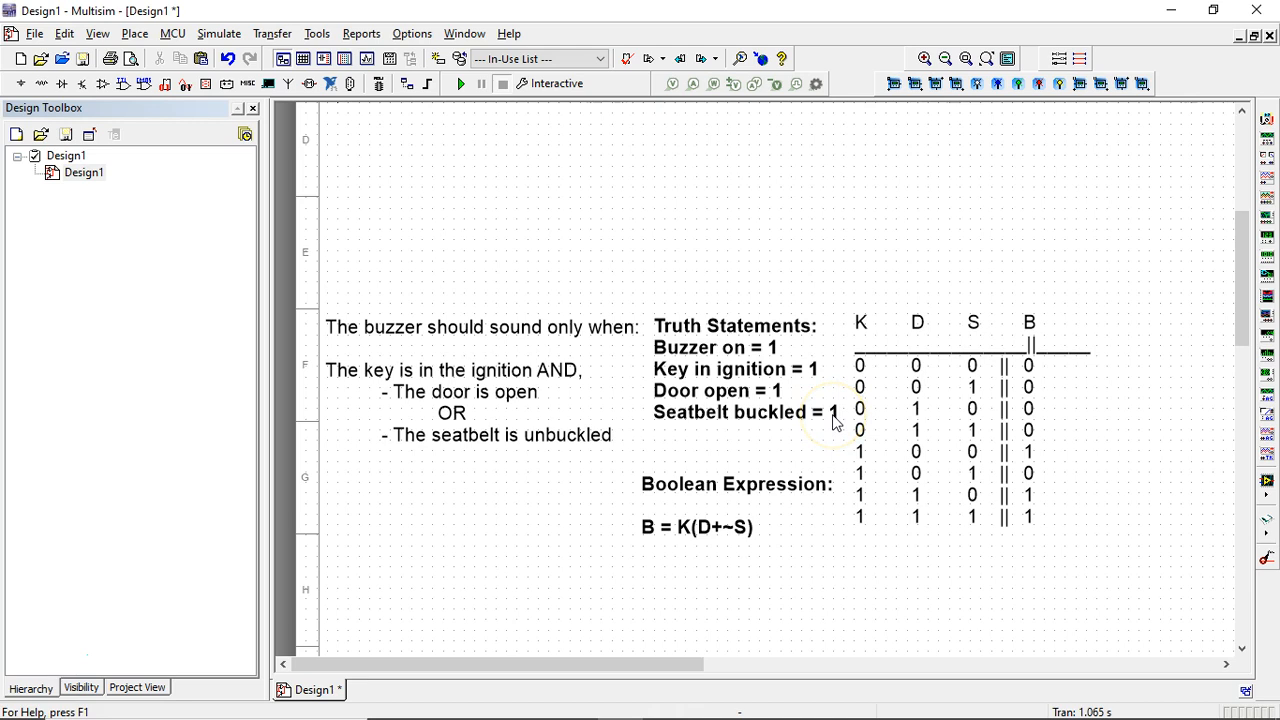
Clear all eight output values in column B of the K-D-S truth table
left_click(859, 323)
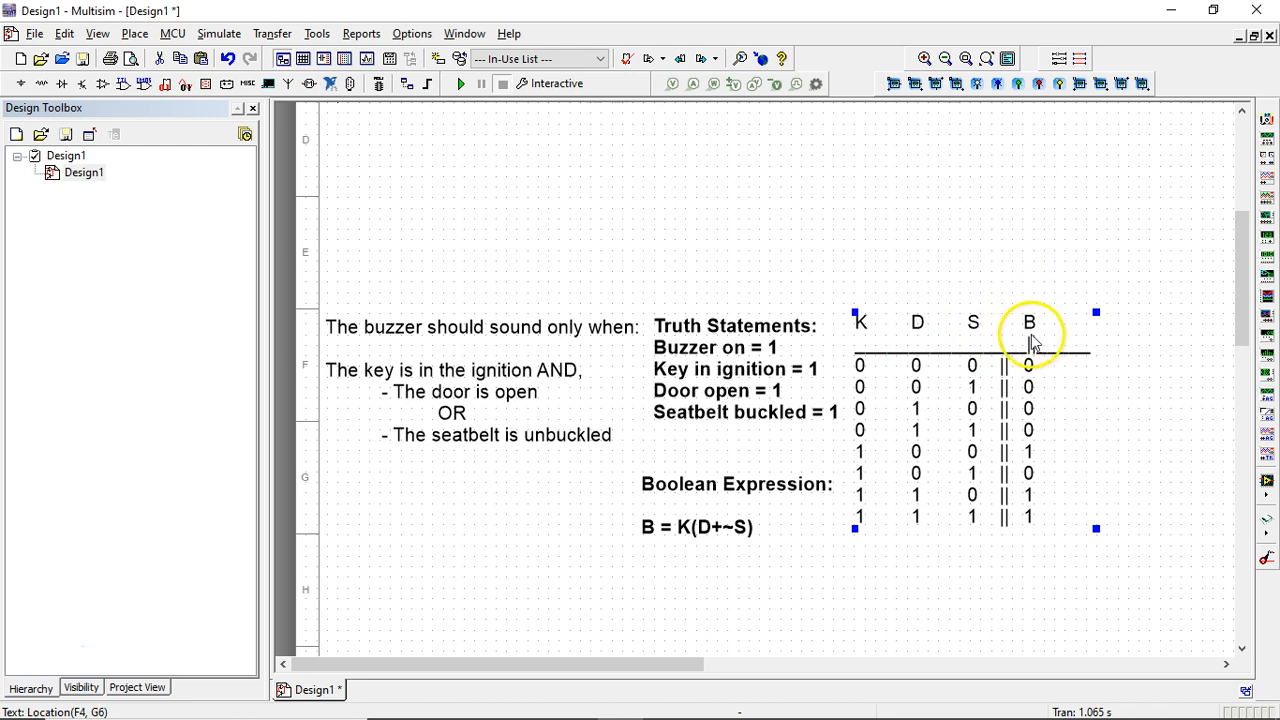
double_click(1030, 367)
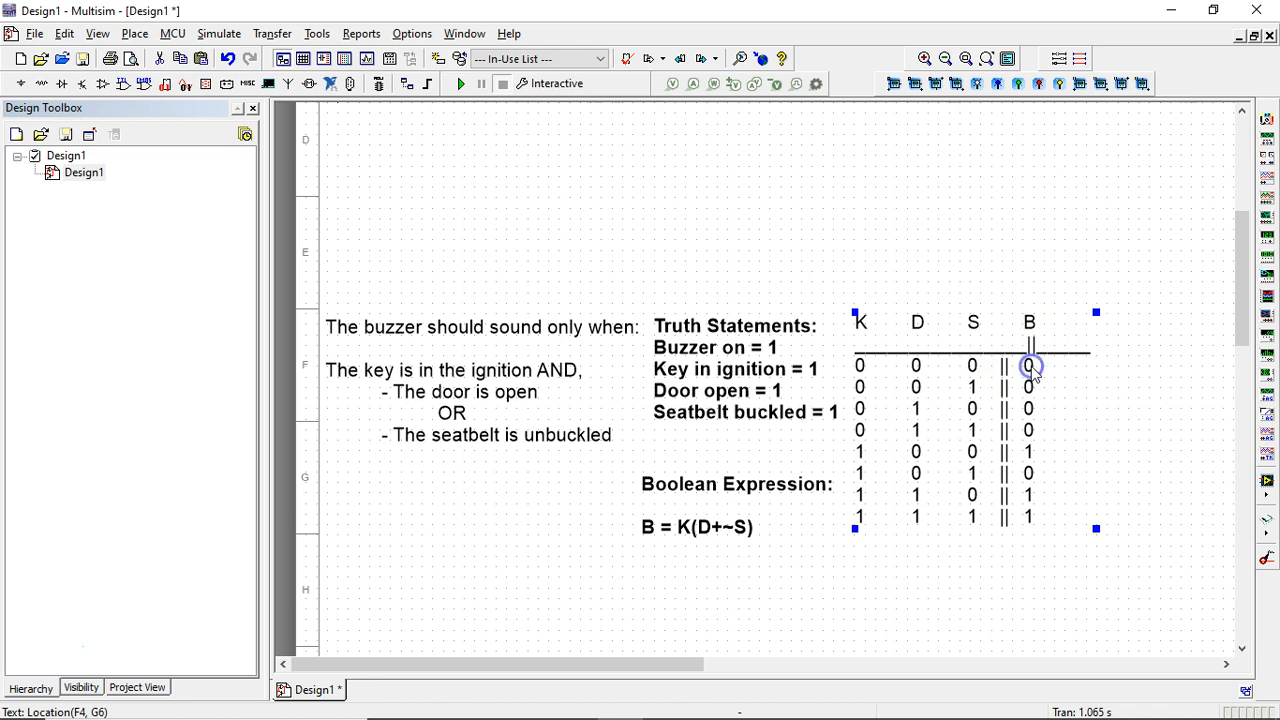
key("BackSpace")
left_click(1037, 387)
key("BackSpace")
left_click(1042, 410)
key("BackSpace")
left_click(1040, 427)
key("BackSpace")
left_click(1037, 451)
key("BackSpace")
left_click(1037, 474)
key("BackSpace")
left_click(1037, 494)
key("BackSpace")
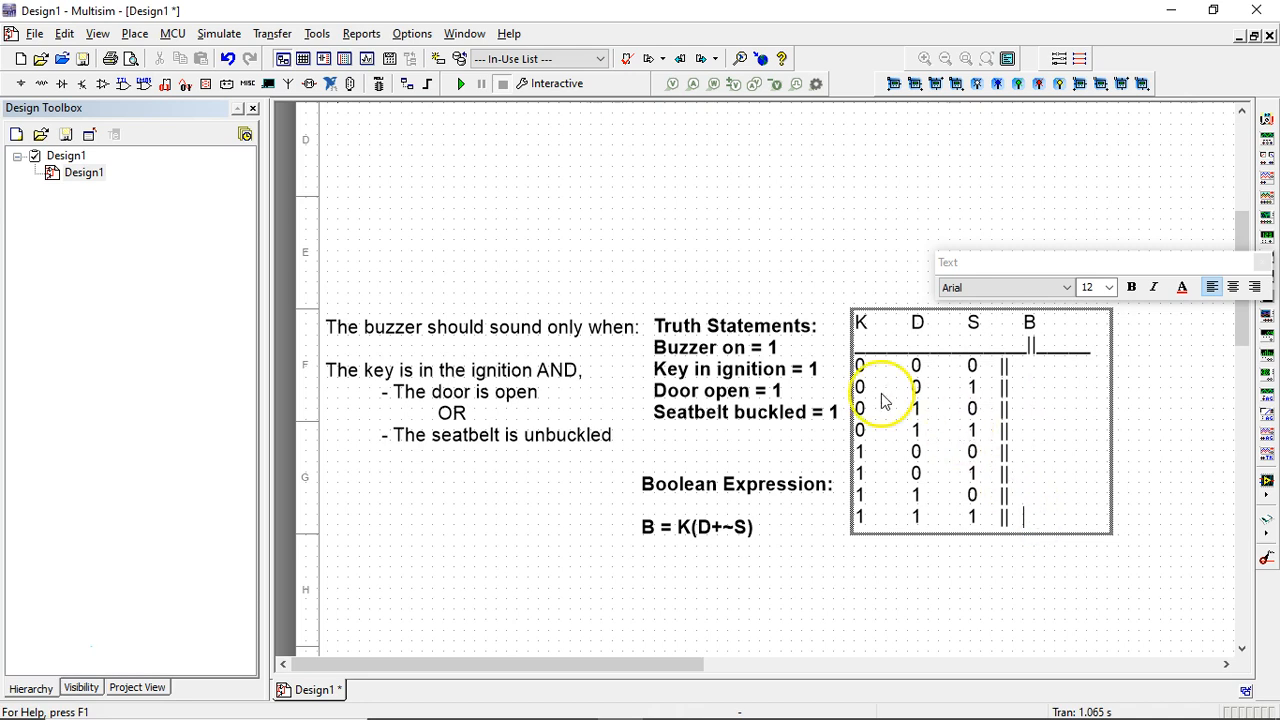
Check the first row's inputs against the truth statements and enter 0 in column B for rows 000 and 001
mouse_move(867, 367)
left_mouse_down()
mouse_move(986, 364)
mouse_move(855, 366)
left_mouse_up()
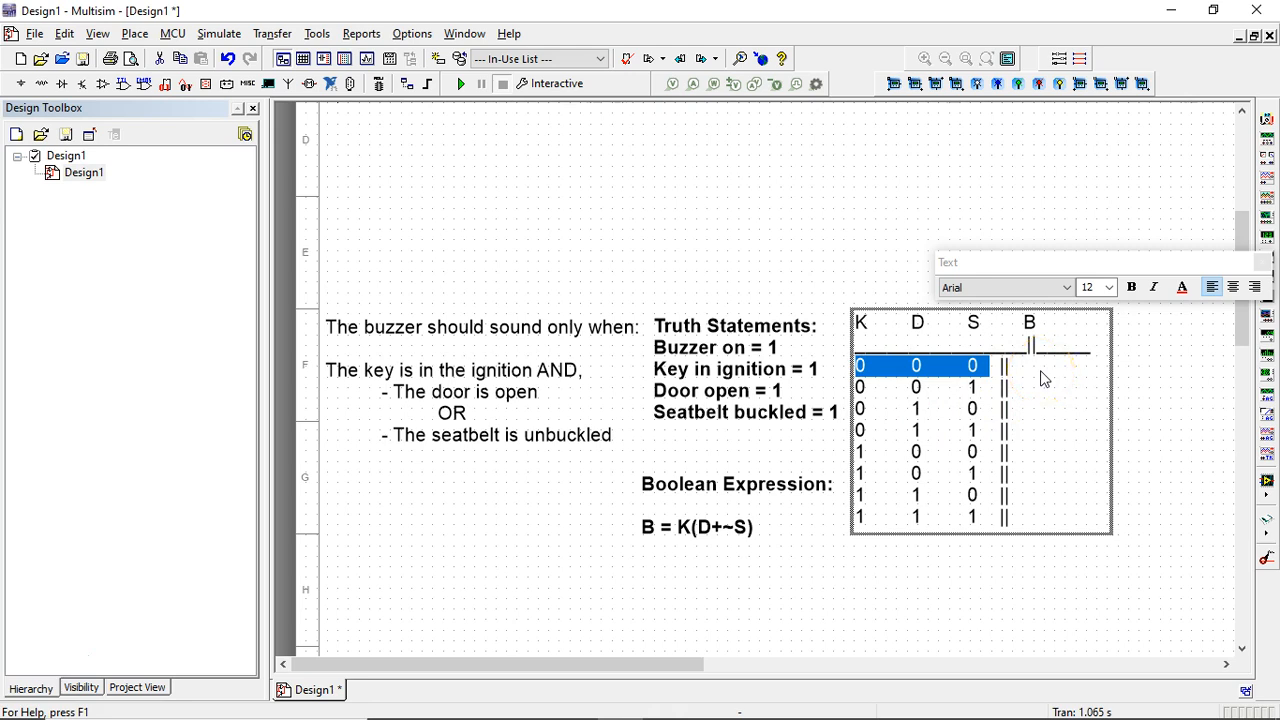
left_click(862, 367)
double_click(862, 368)
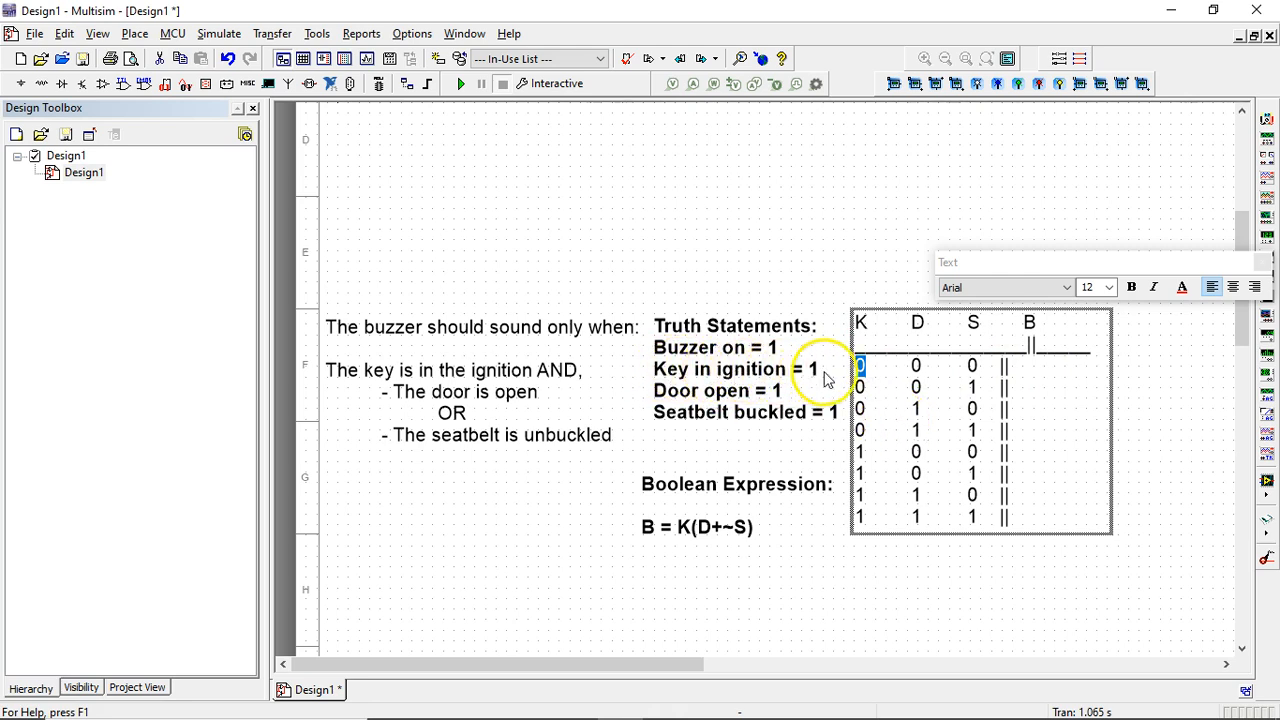
double_click(916, 367)
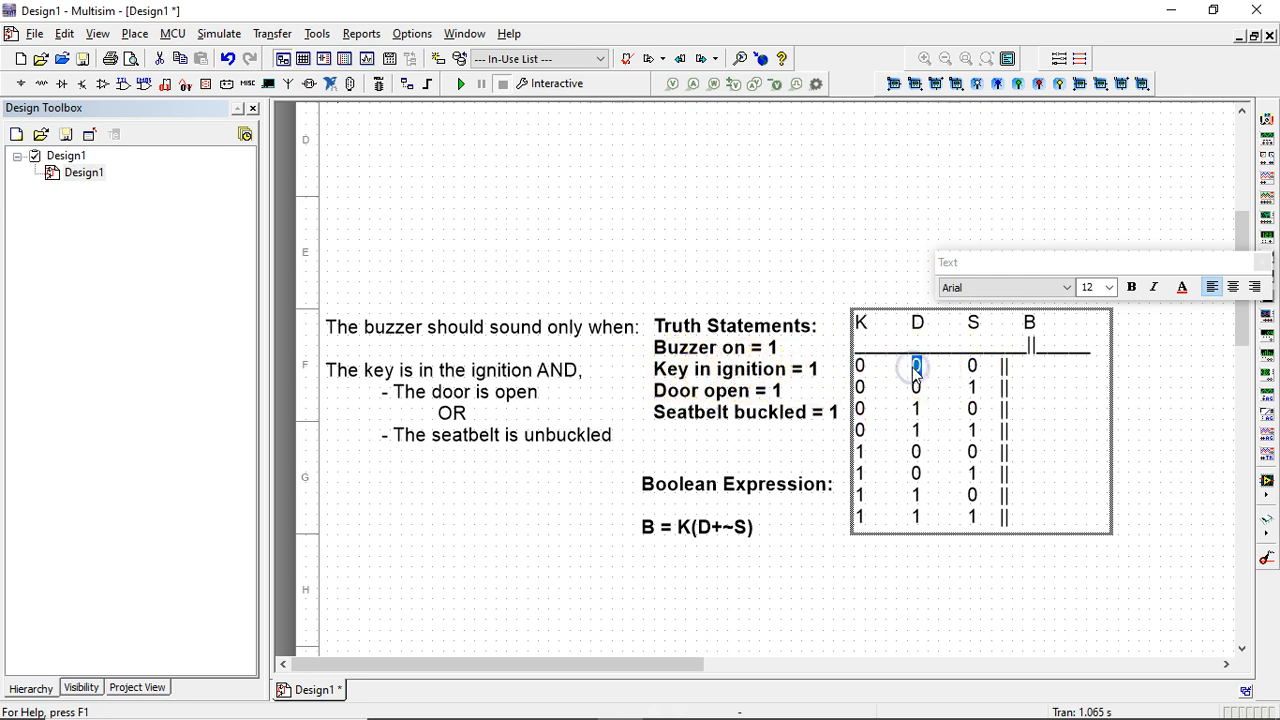
double_click(972, 367)
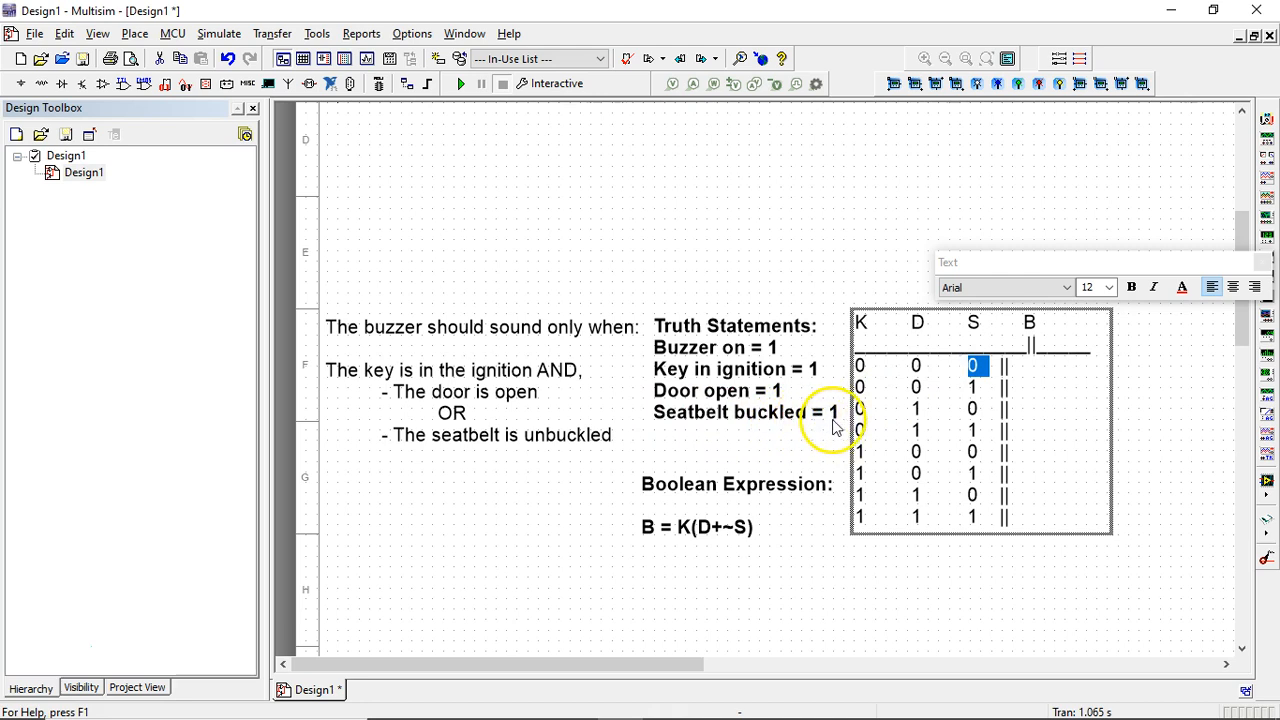
left_click(1046, 372)
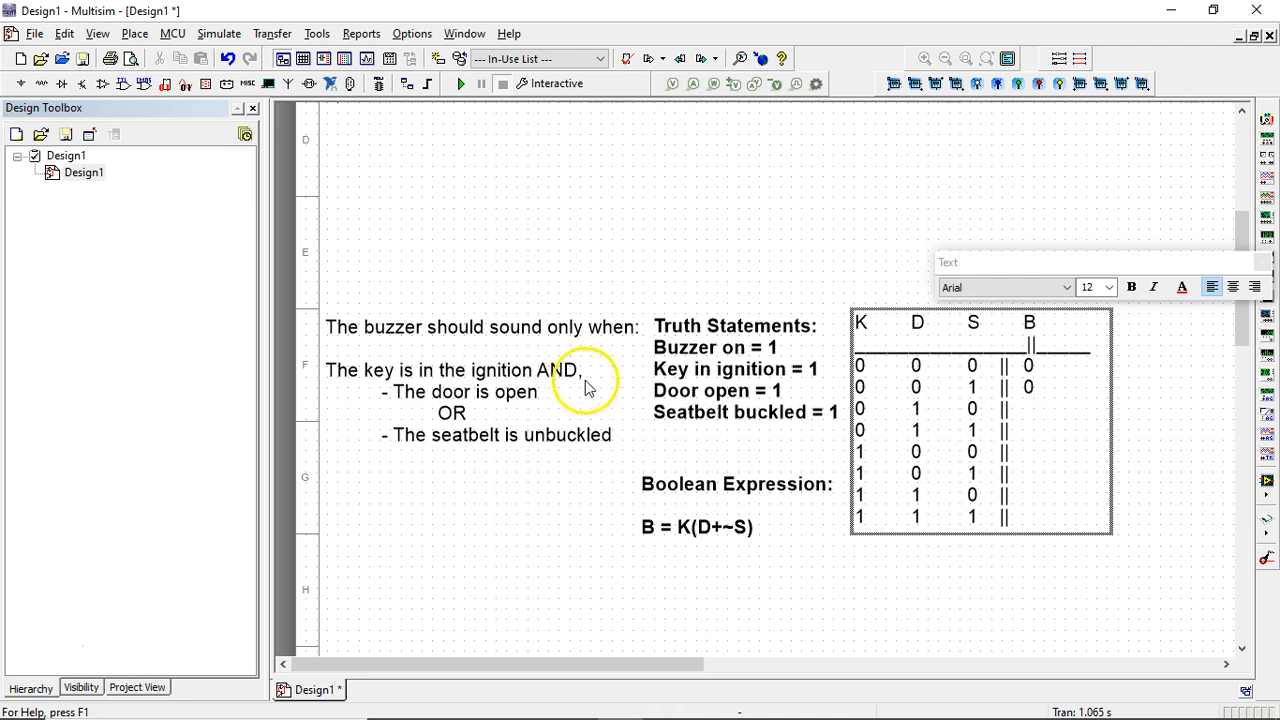
Enter 0 in column B for the truth table rows 010 and 011
left_click(866, 409)
left_click(1030, 410)
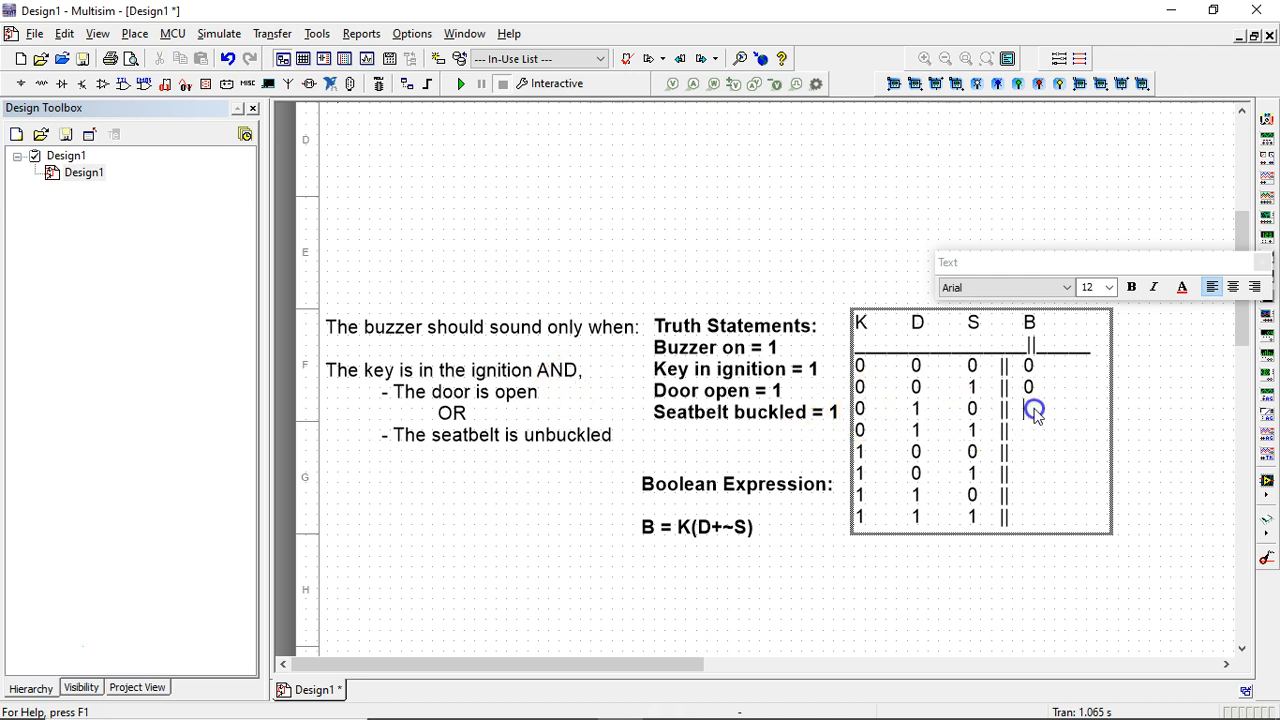
type("0")
left_click(1030, 424)
left_click_drag(866, 430, 968, 432)
left_click(1030, 430)
type("0")
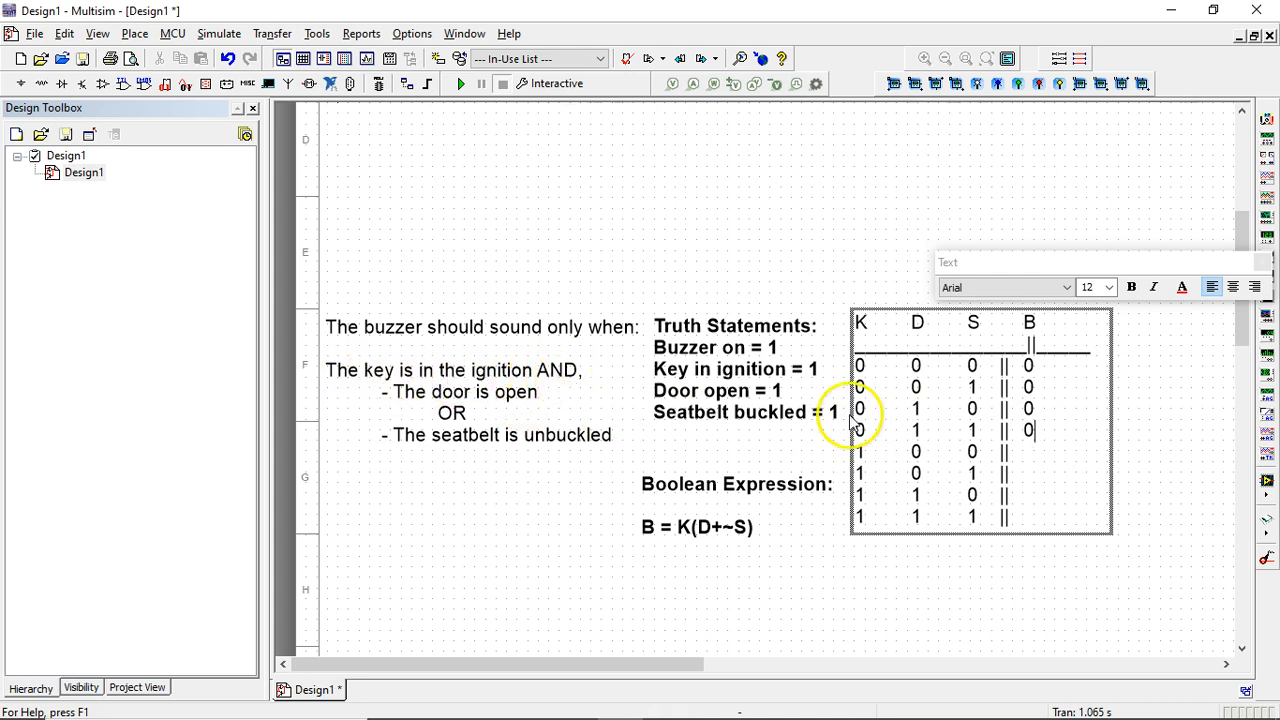
Compare row 100 with the buzzer conditions and enter 1 as its column B output
left_click(1035, 452)
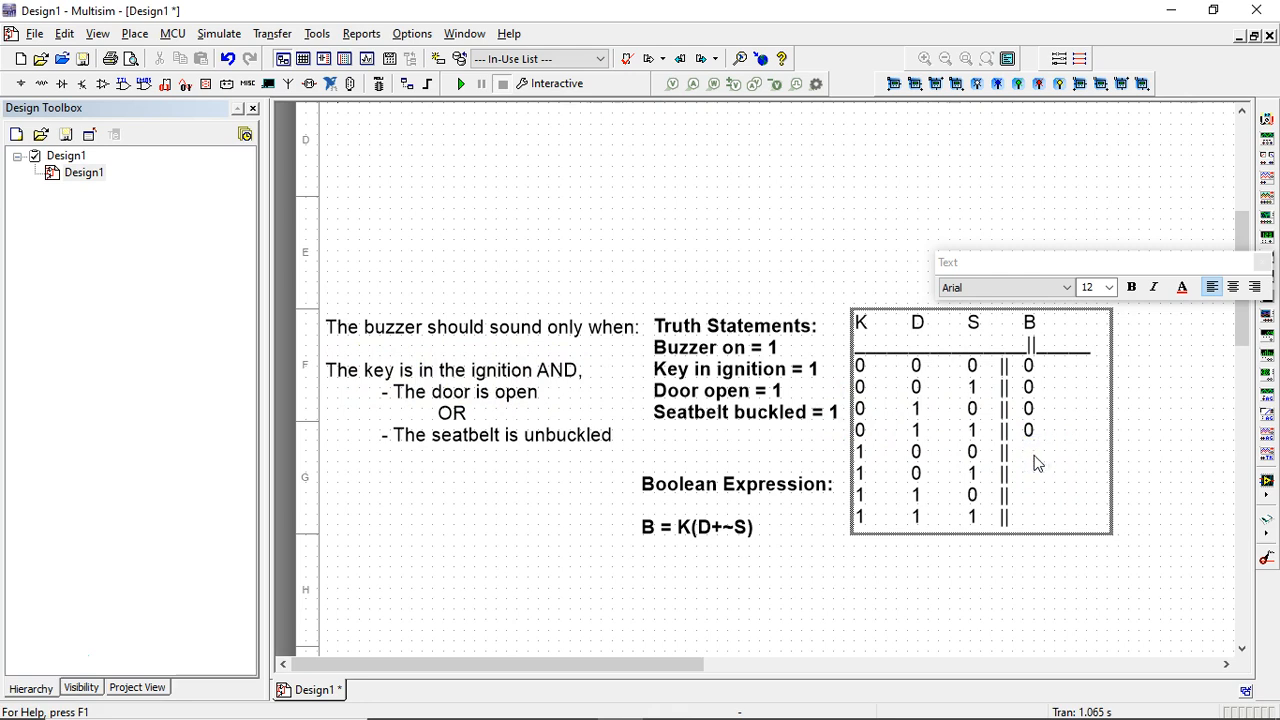
left_click_drag(996, 453, 920, 456)
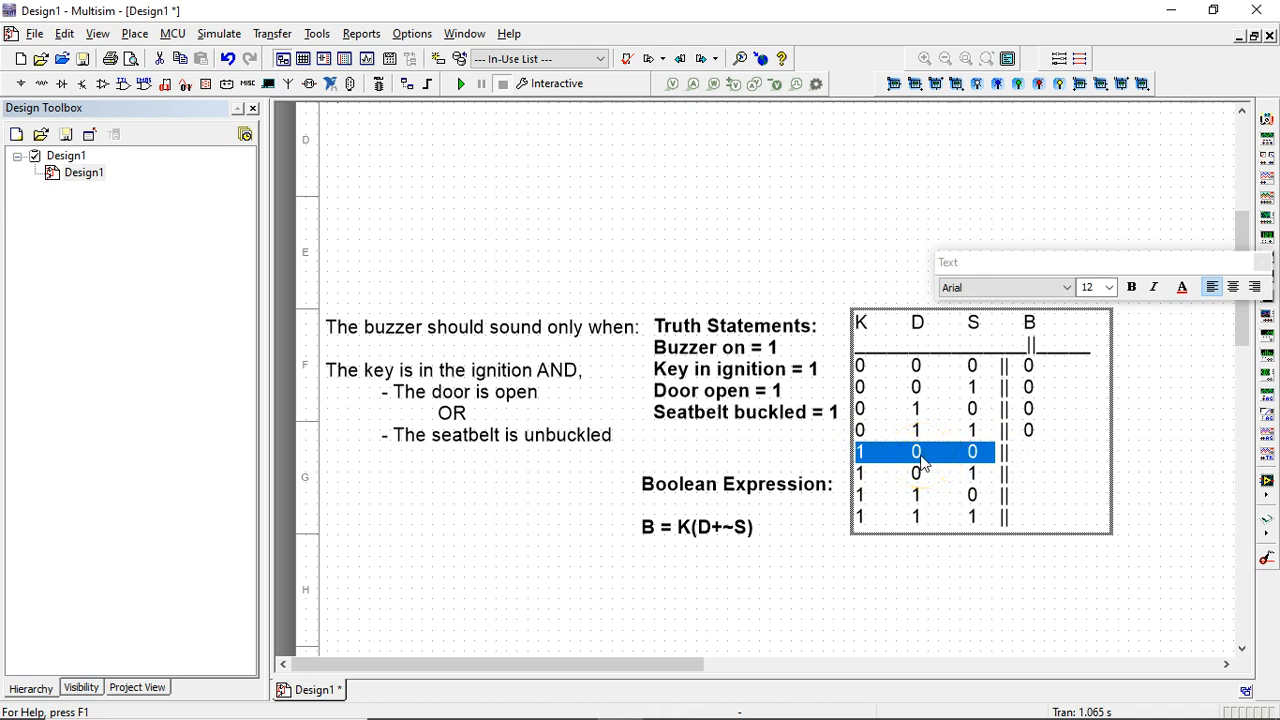
left_click(945, 455)
left_click(972, 453)
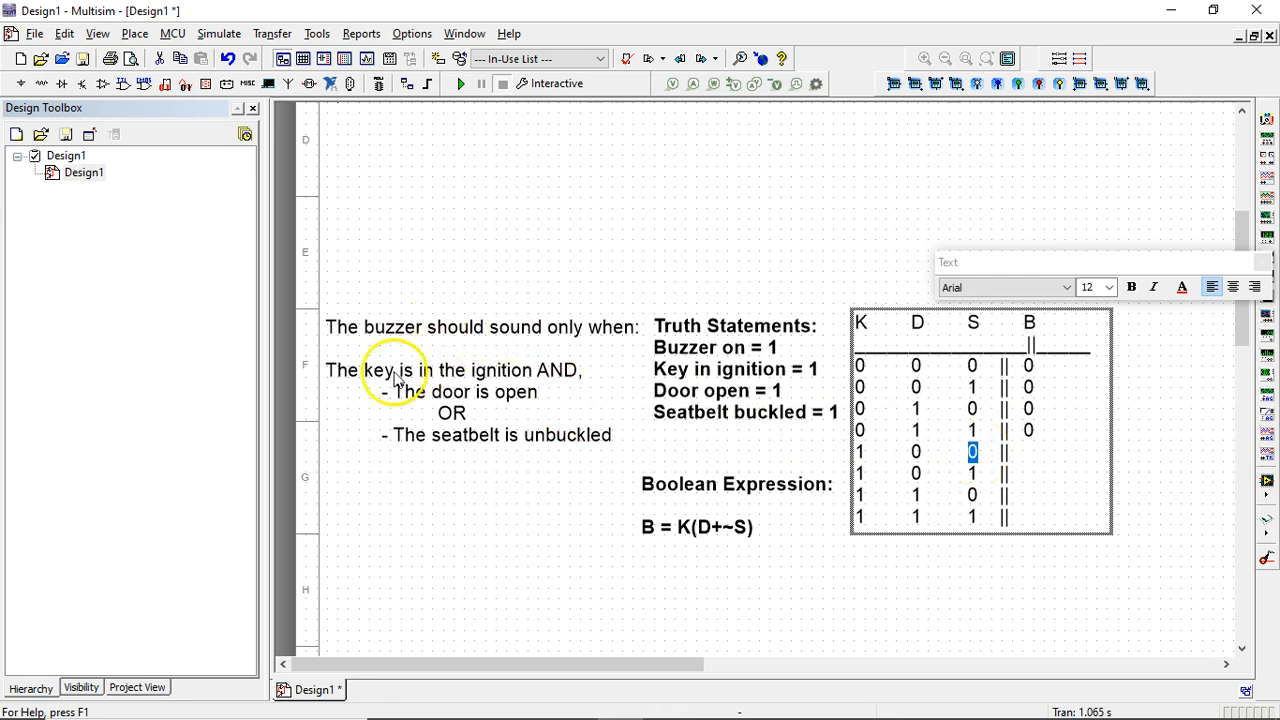
double_click(858, 452)
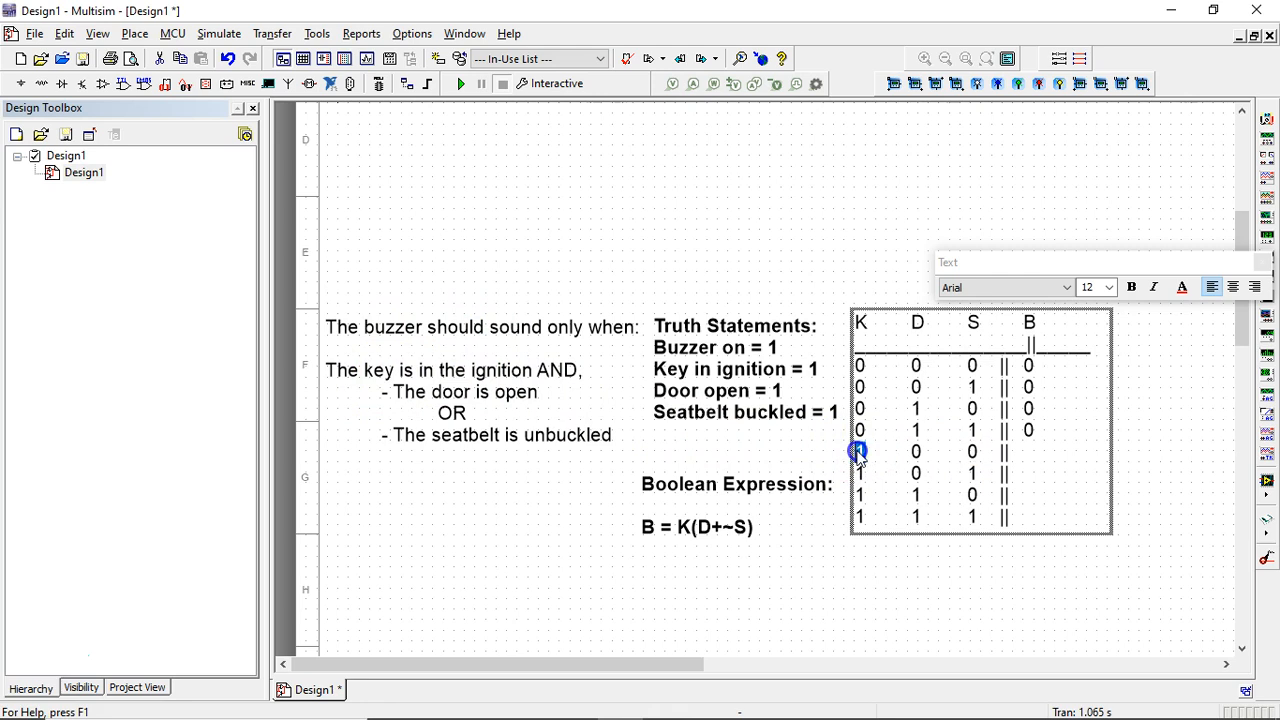
key("Escape")
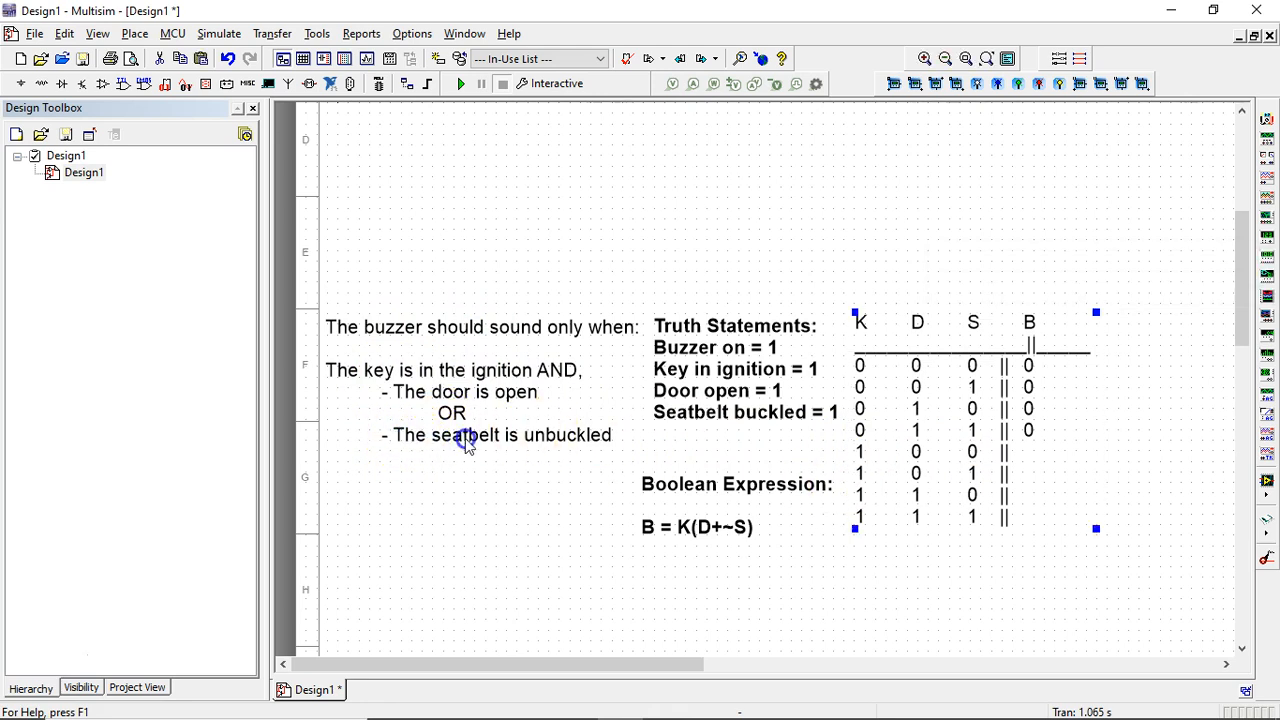
double_click(953, 451)
double_click(971, 451)
left_click(1030, 450)
type("1")
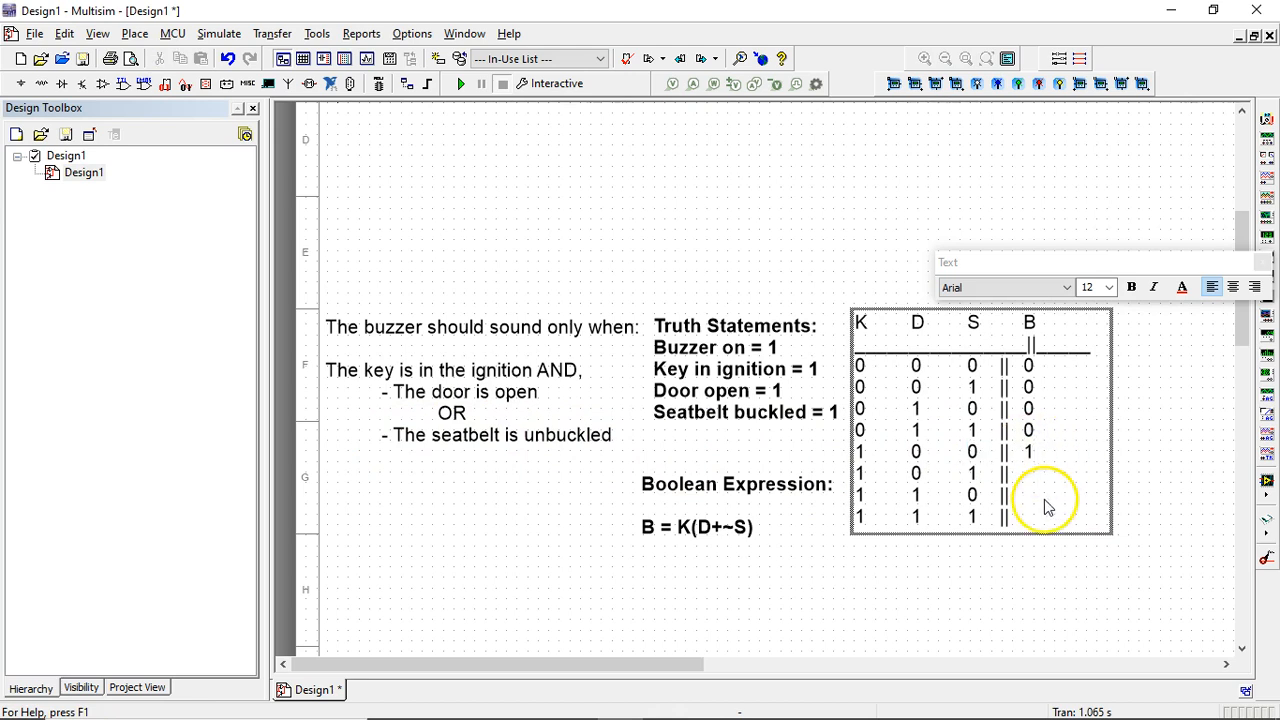
Enter 0 in column B for row 101 and 1 for row 110
left_click_drag(980, 475, 865, 478)
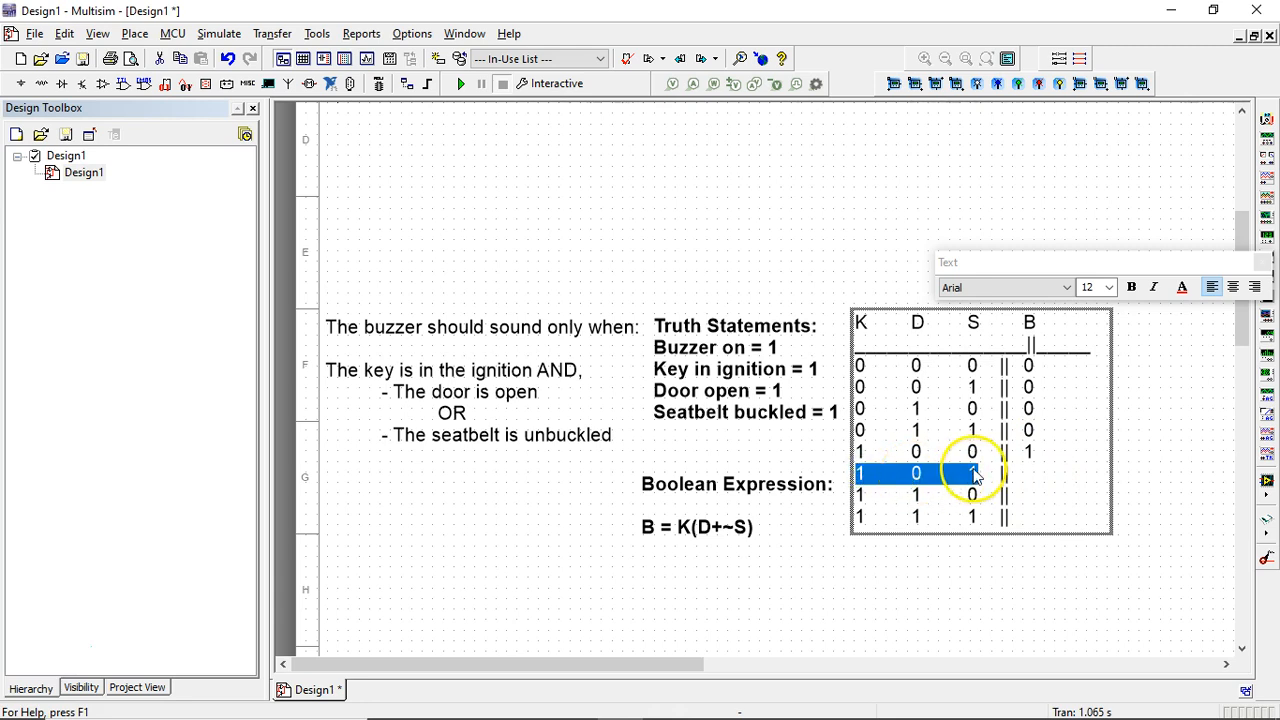
left_click(1030, 474)
type("0")
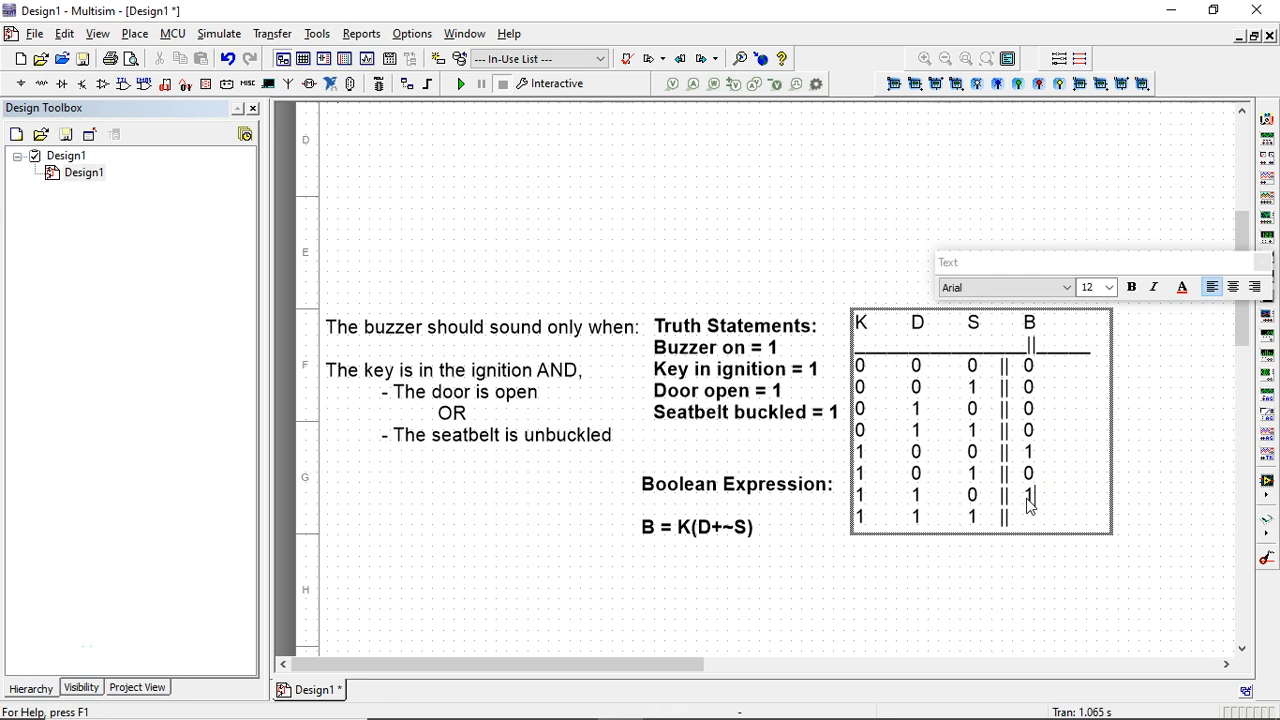
left_click(1028, 500)
Compare the K, D and S inputs of the last truth table row with the written buzzer conditions
left_click(860, 522)
left_click(908, 520)
left_click(970, 525)
double_click(974, 518)
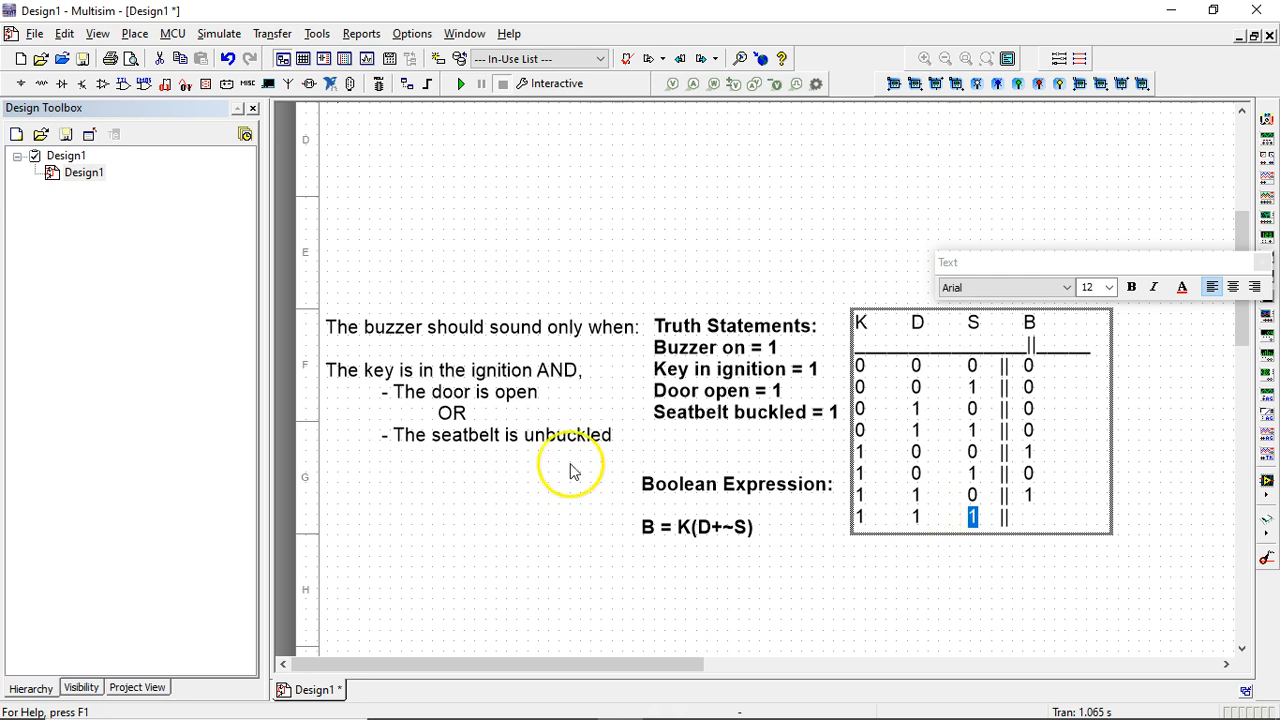
left_click(452, 410)
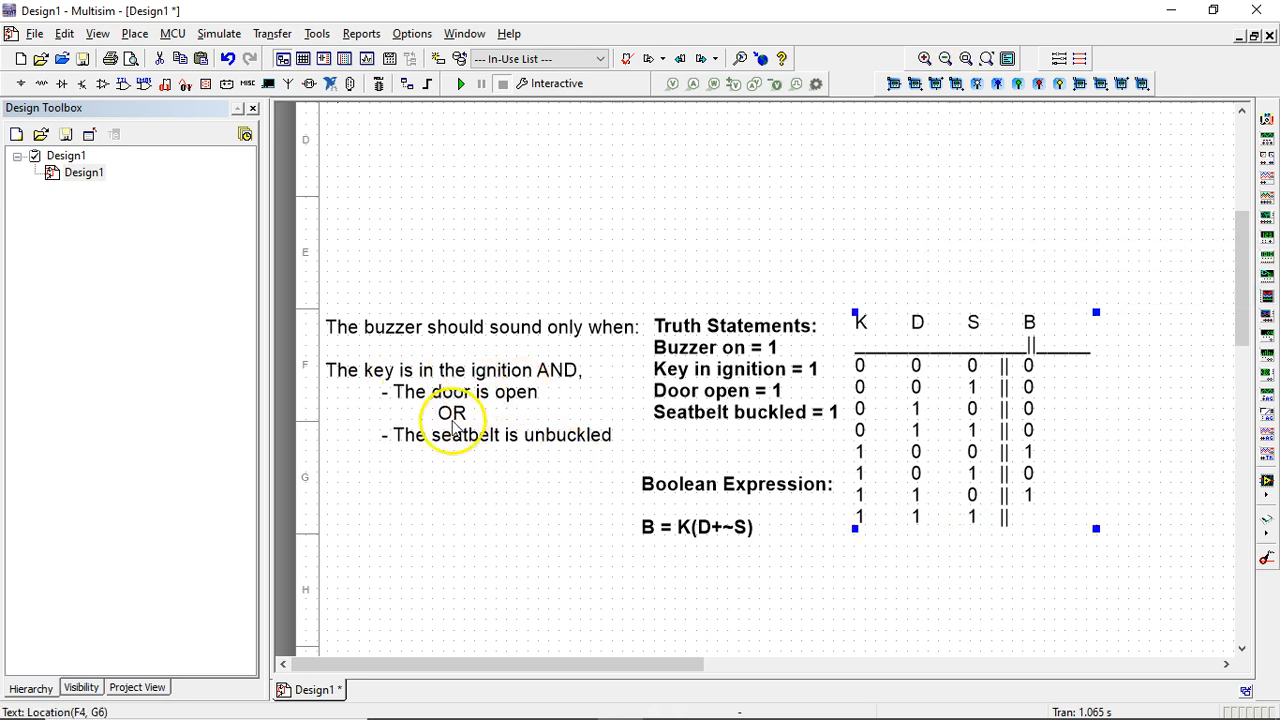
Enter 1 in column B for the last truth table row, 111
left_click_drag(909, 516, 920, 527)
key("ctrl+z")
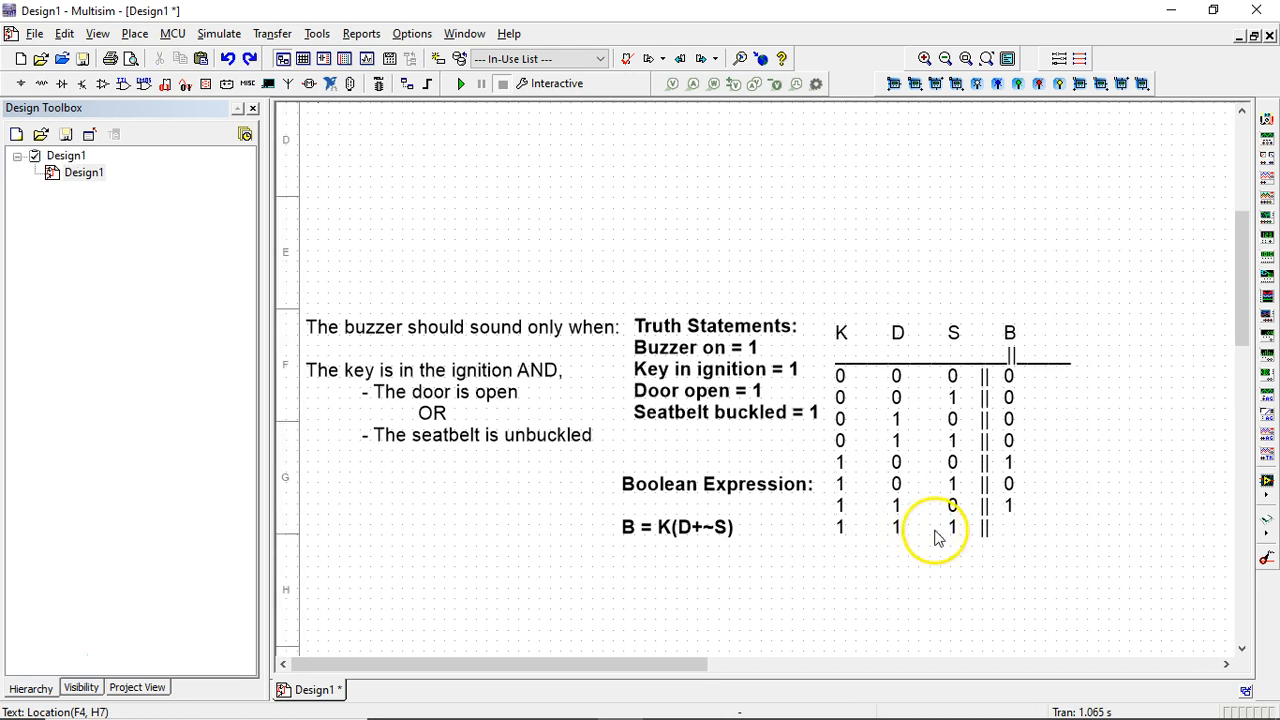
left_click(906, 522)
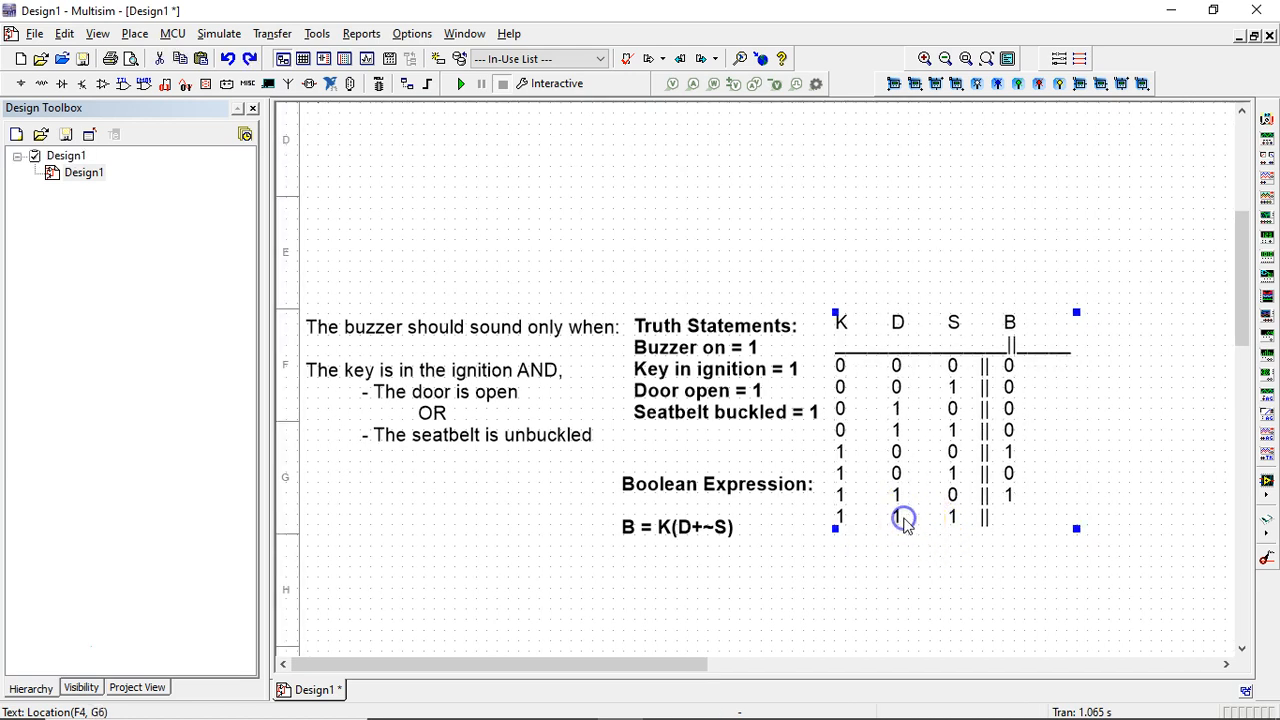
double_click(903, 518)
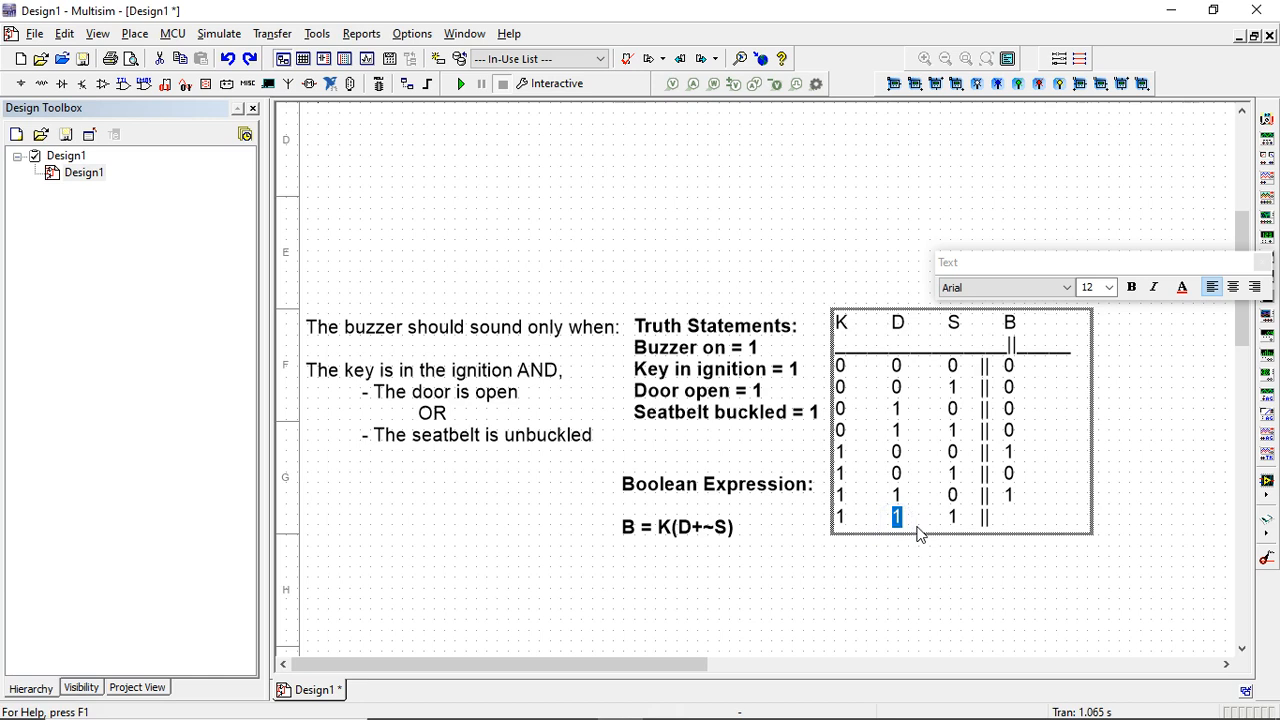
left_click(1011, 522)
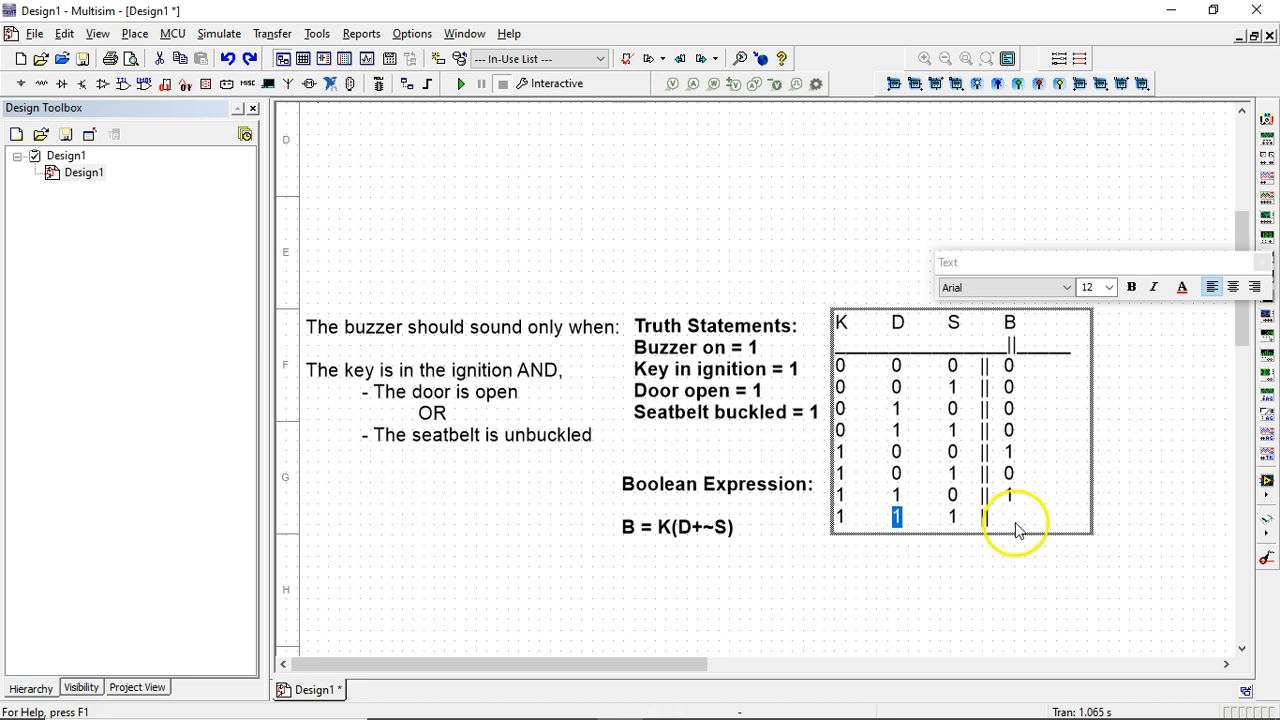
type("1")
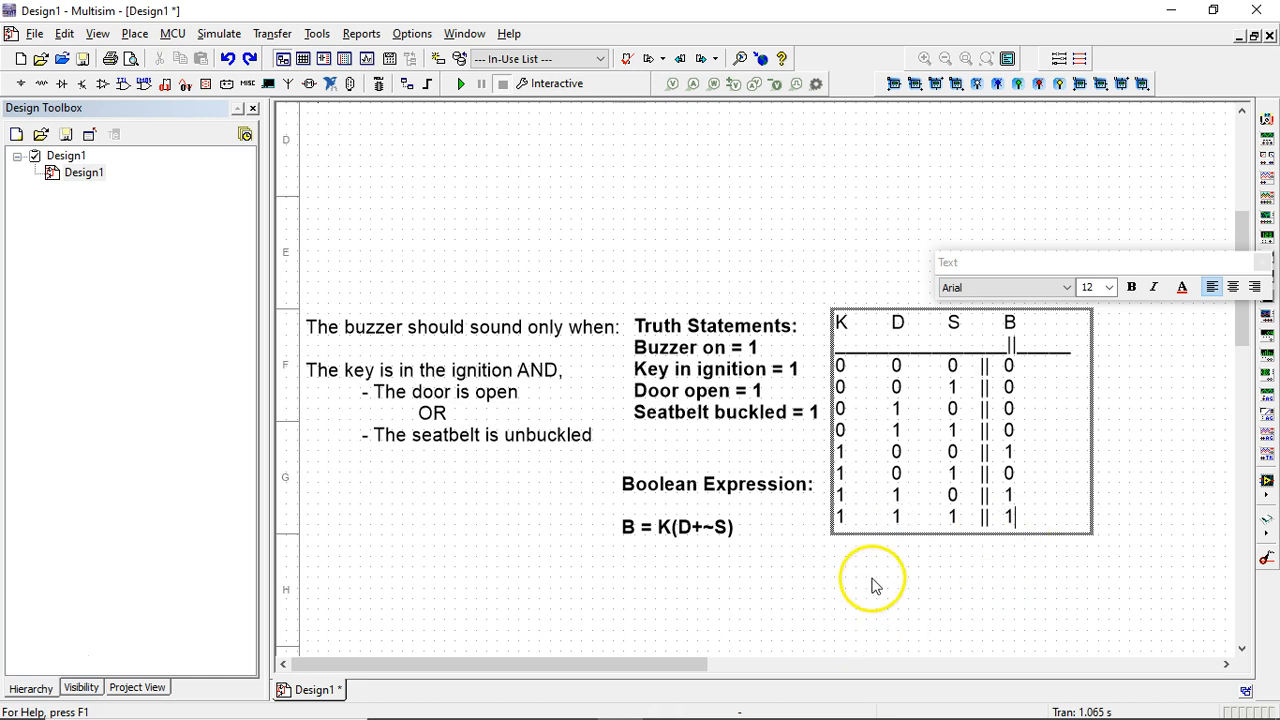
key("Escape")
left_click(848, 243)
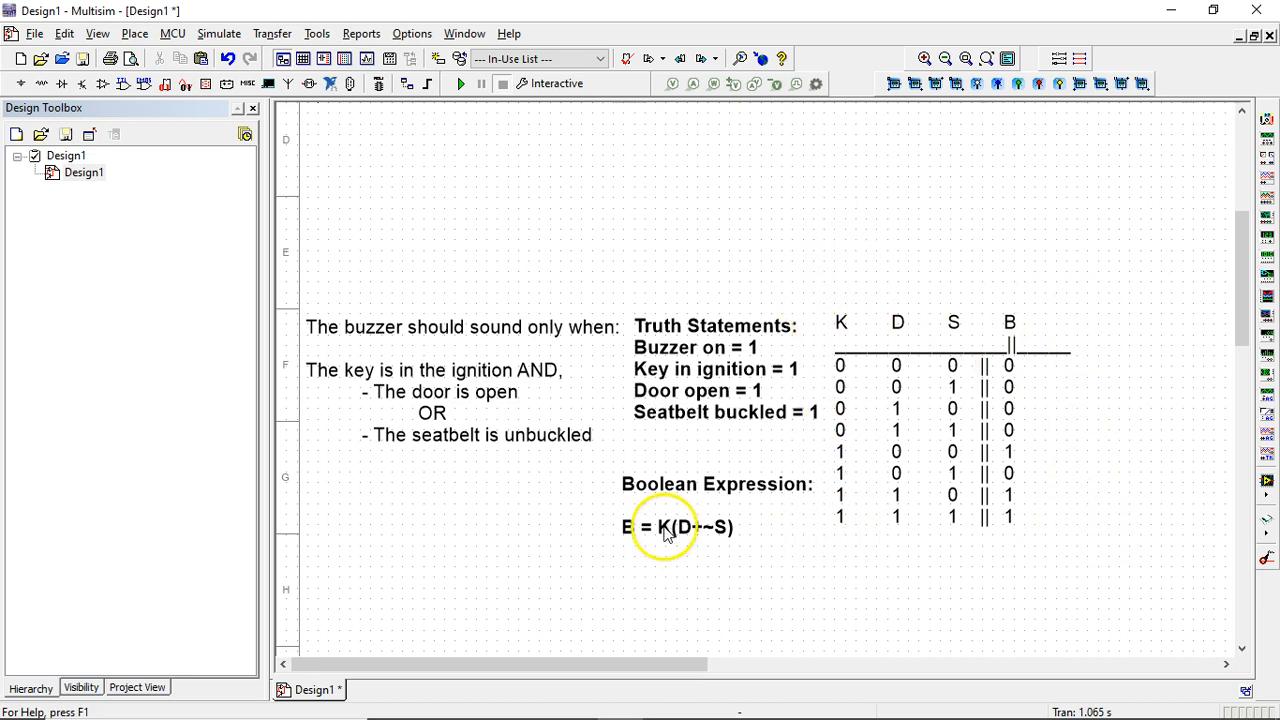
Move the Boolean expression text away from the truth table so it stands clear of the columns
scroll(694, 543, "up", 3)
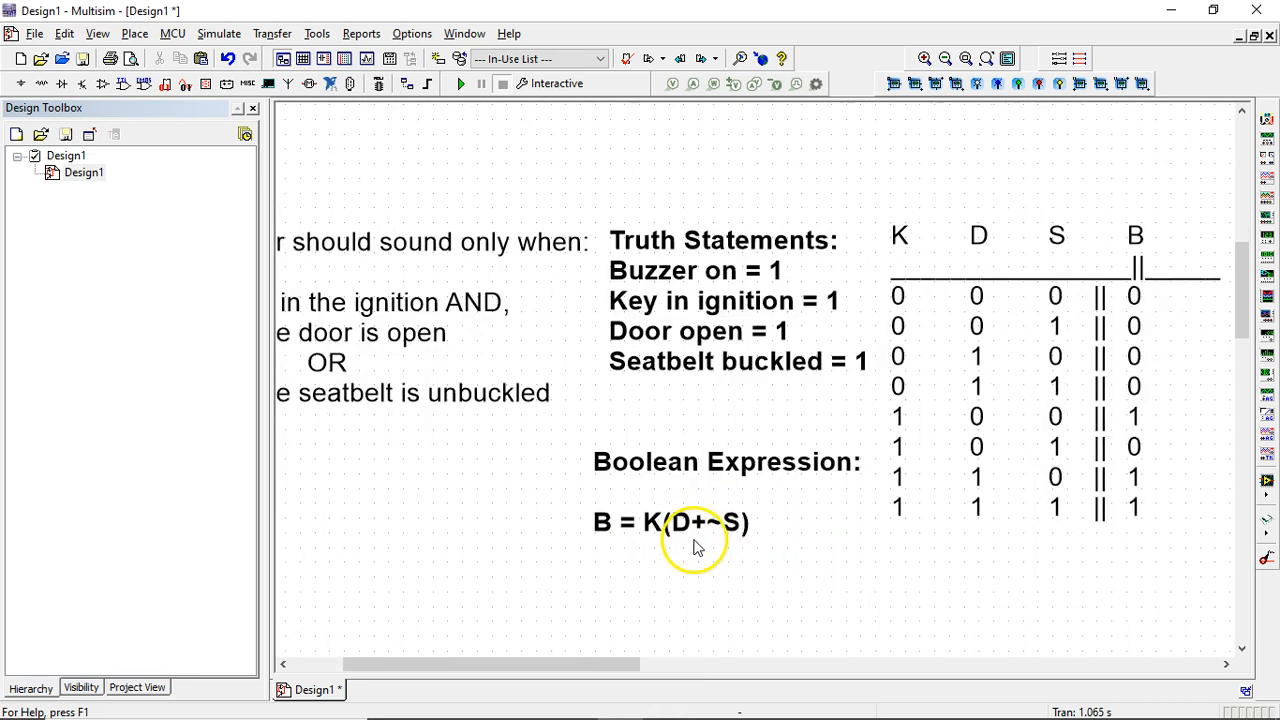
left_click(791, 498)
mouse_move(791, 498)
left_mouse_down()
mouse_move(780, 489)
mouse_move(731, 531)
mouse_move(794, 571)
mouse_move(743, 543)
mouse_move(777, 492)
left_mouse_up()
left_click(517, 514)
left_click(617, 576)
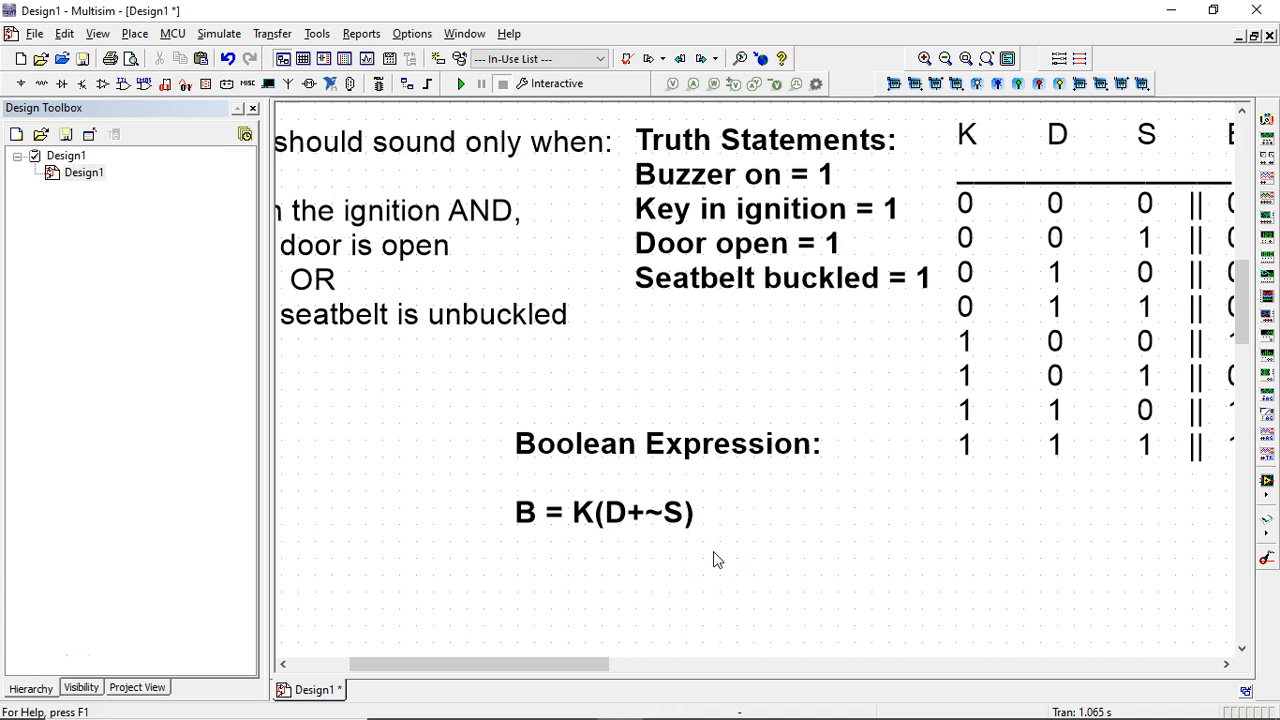
Examine the terms of the Boolean expression B = K(D+~S), checking the D, ~S and bracketed parts
double_click(671, 523)
left_click_drag(686, 517, 646, 513)
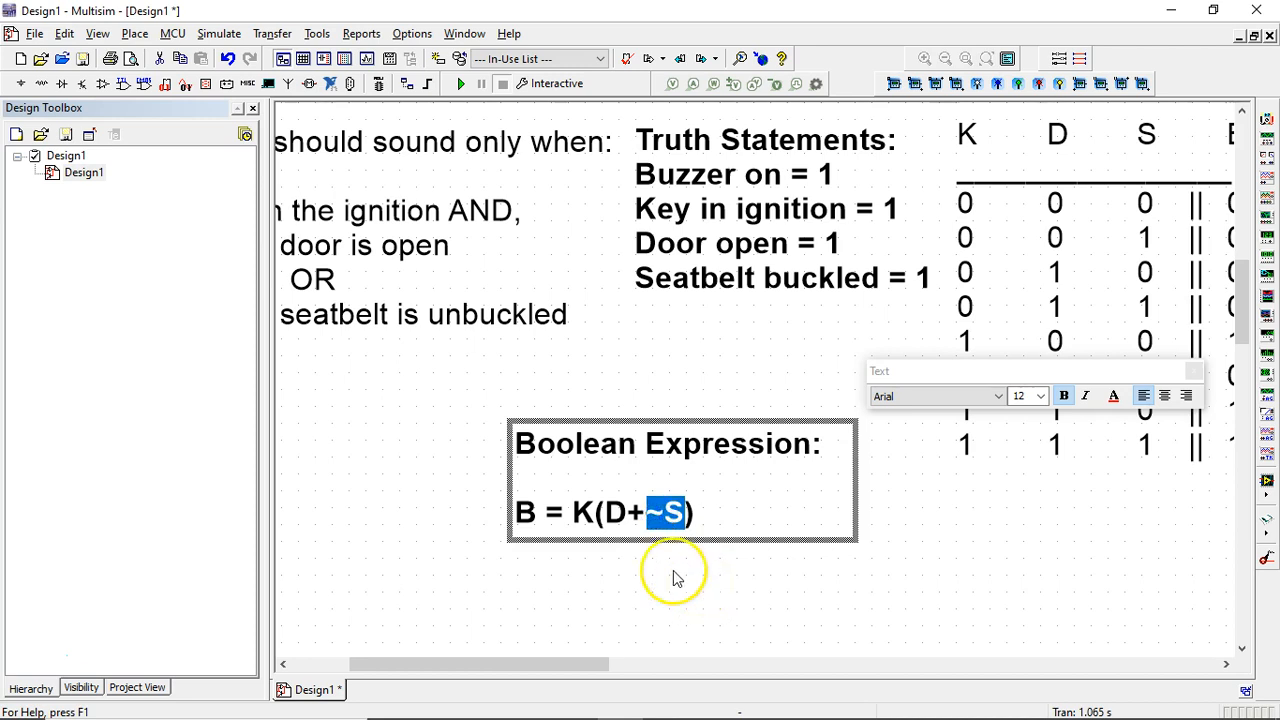
left_click(643, 517)
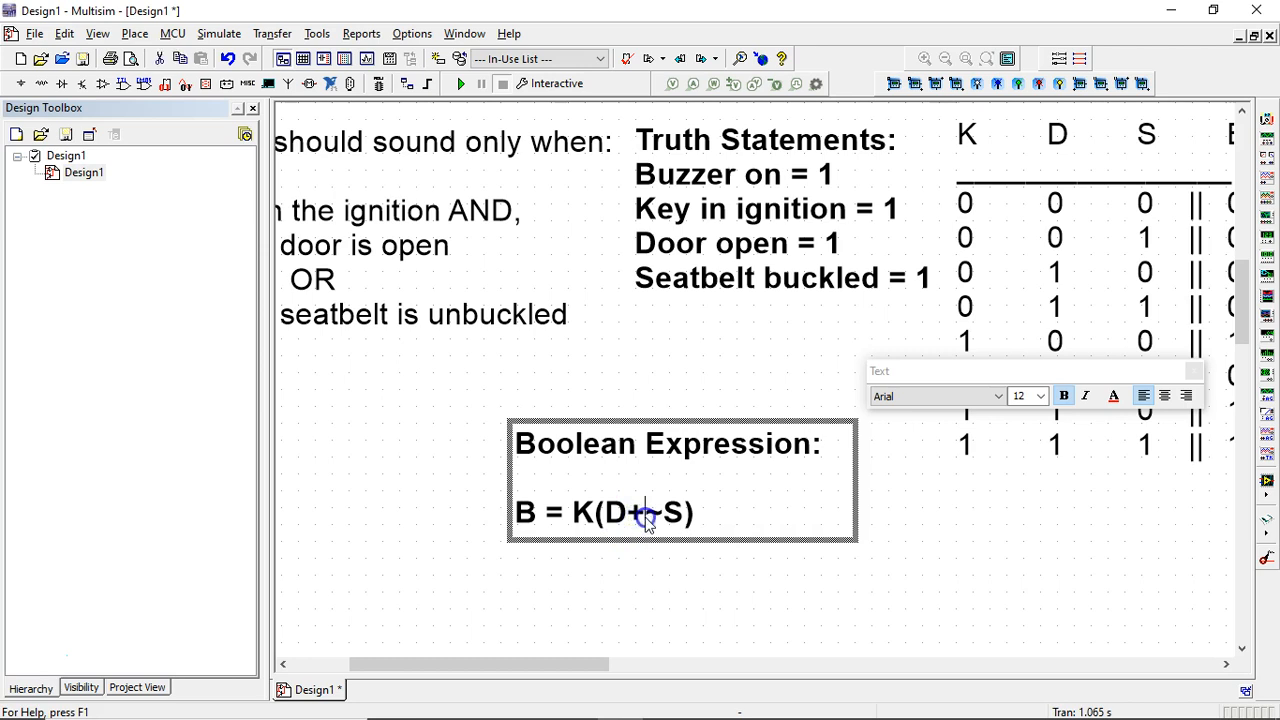
mouse_move(630, 517)
left_mouse_down()
mouse_move(597, 516)
mouse_move(608, 518)
left_mouse_up()
left_click_drag(695, 517, 678, 521)
left_click(712, 516)
left_click_drag(593, 514, 606, 513)
left_click(623, 515)
double_click(636, 513)
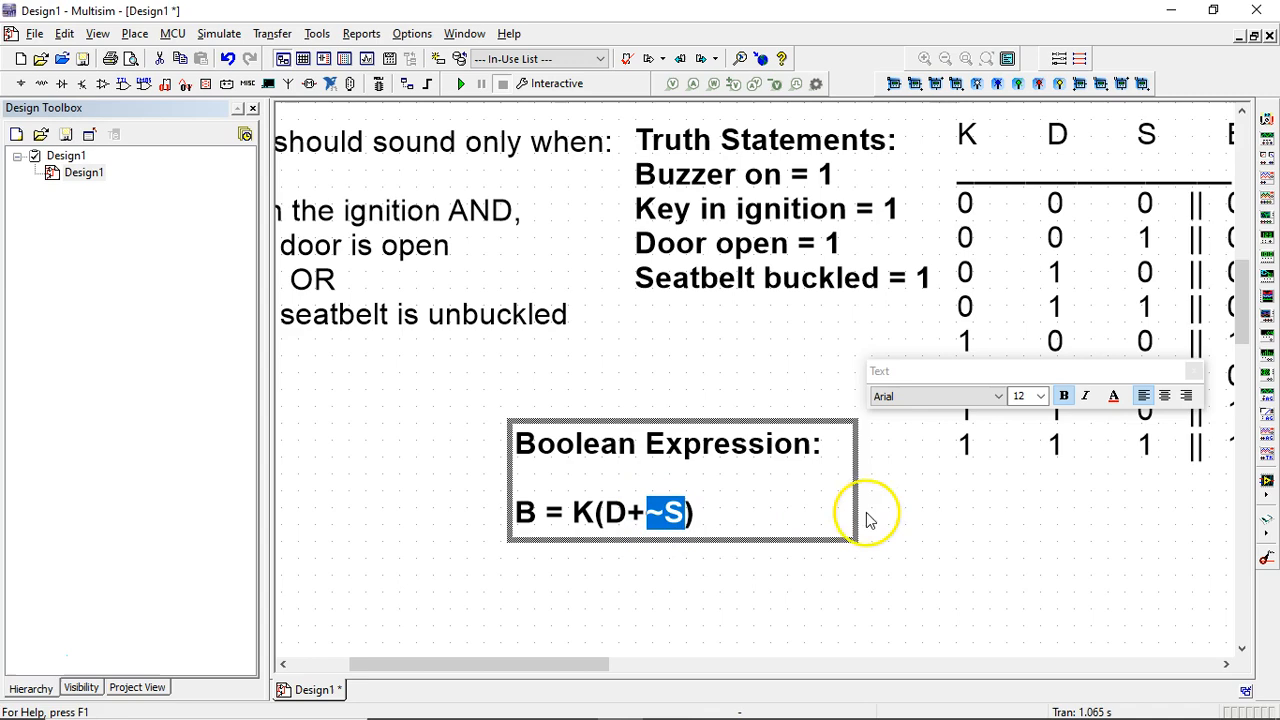
left_click(905, 517)
scroll(762, 338, "down", 1)
scroll(762, 338, "down", 2)
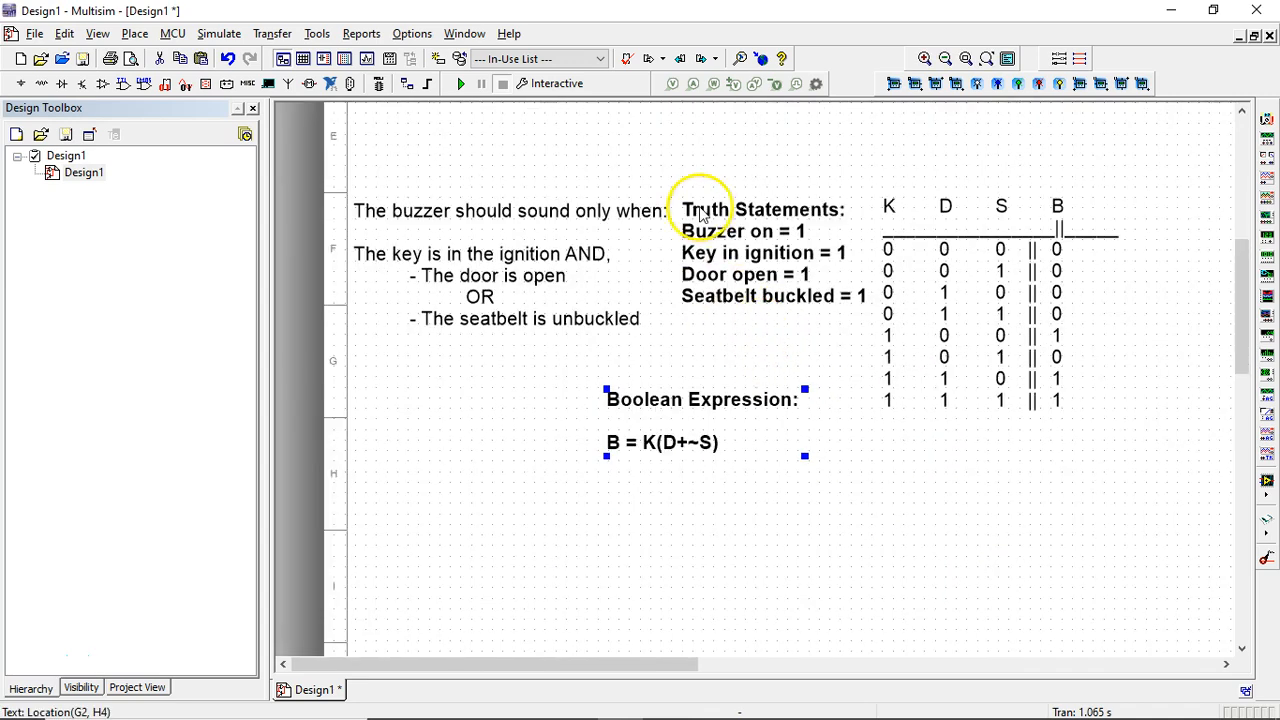
Examine the switch circuit at the start of the schematic: its three switches, power source, ground and indicator probes
left_click_drag(723, 194, 697, 623)
scroll(698, 622, "up", 1)
left_click_drag(603, 314, 638, 405)
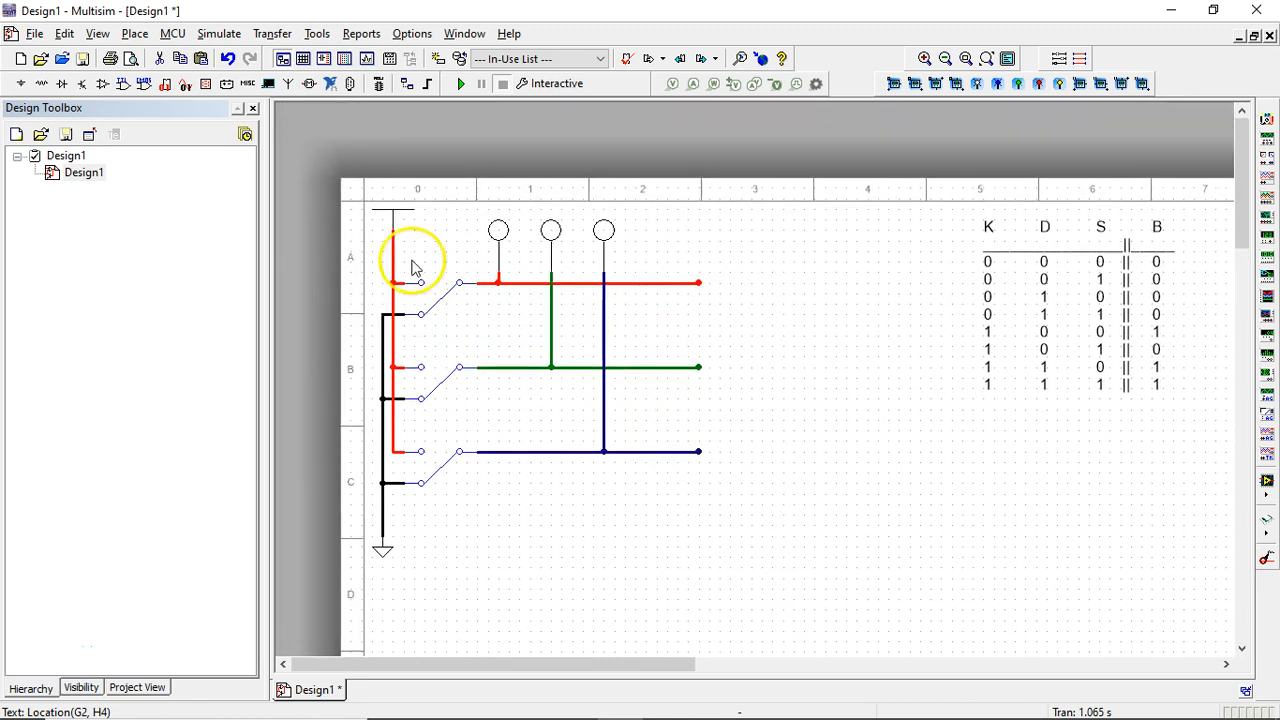
left_click(440, 289)
left_click(438, 388)
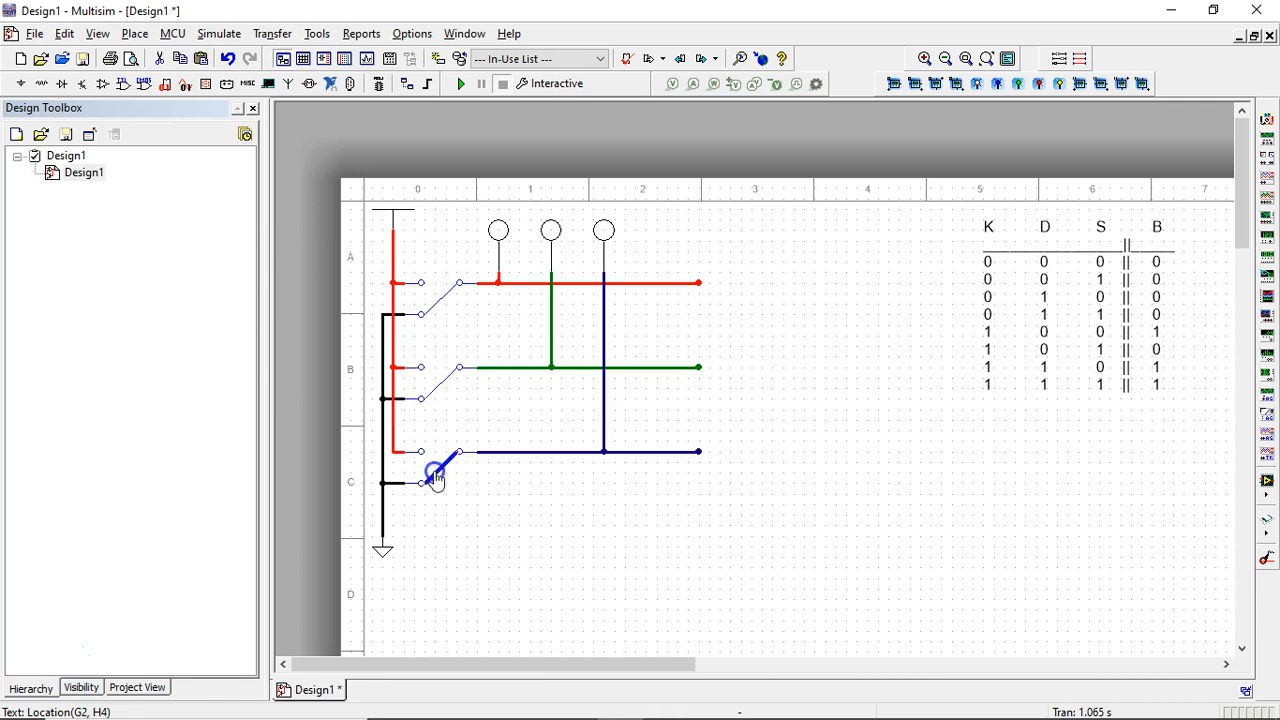
left_click(396, 219)
left_click(456, 228)
left_click(383, 552)
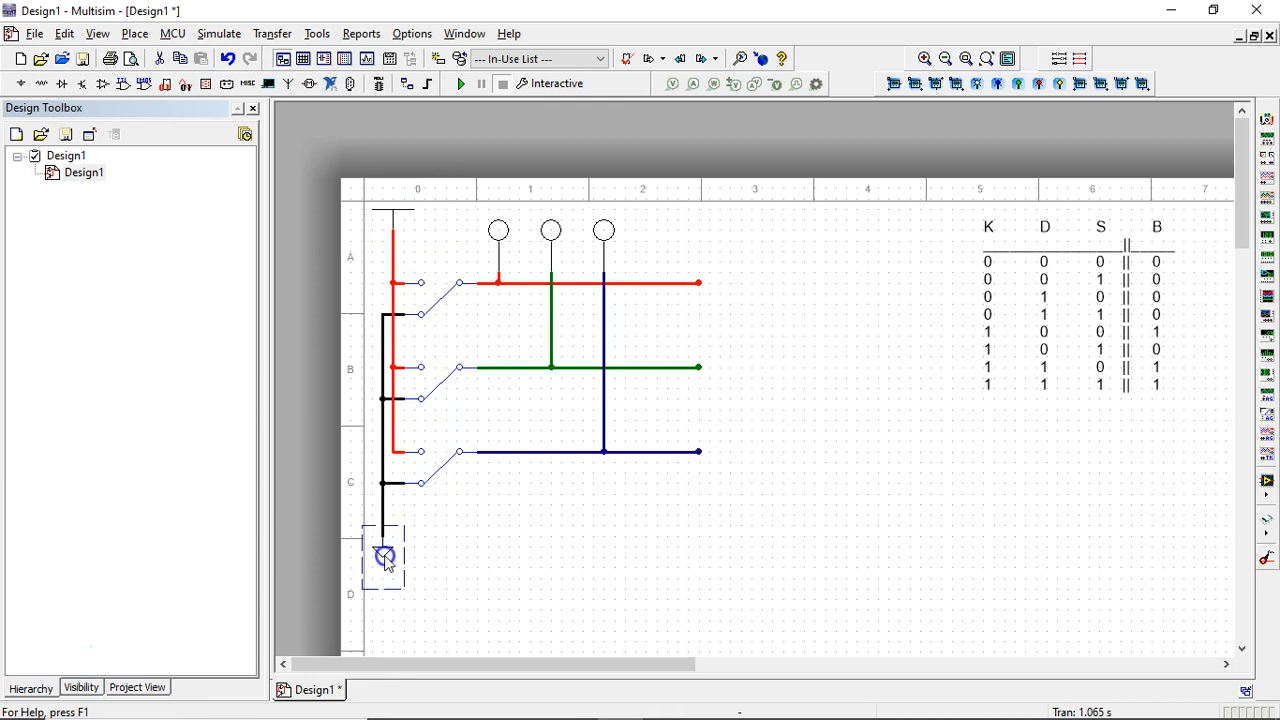
left_click(607, 545)
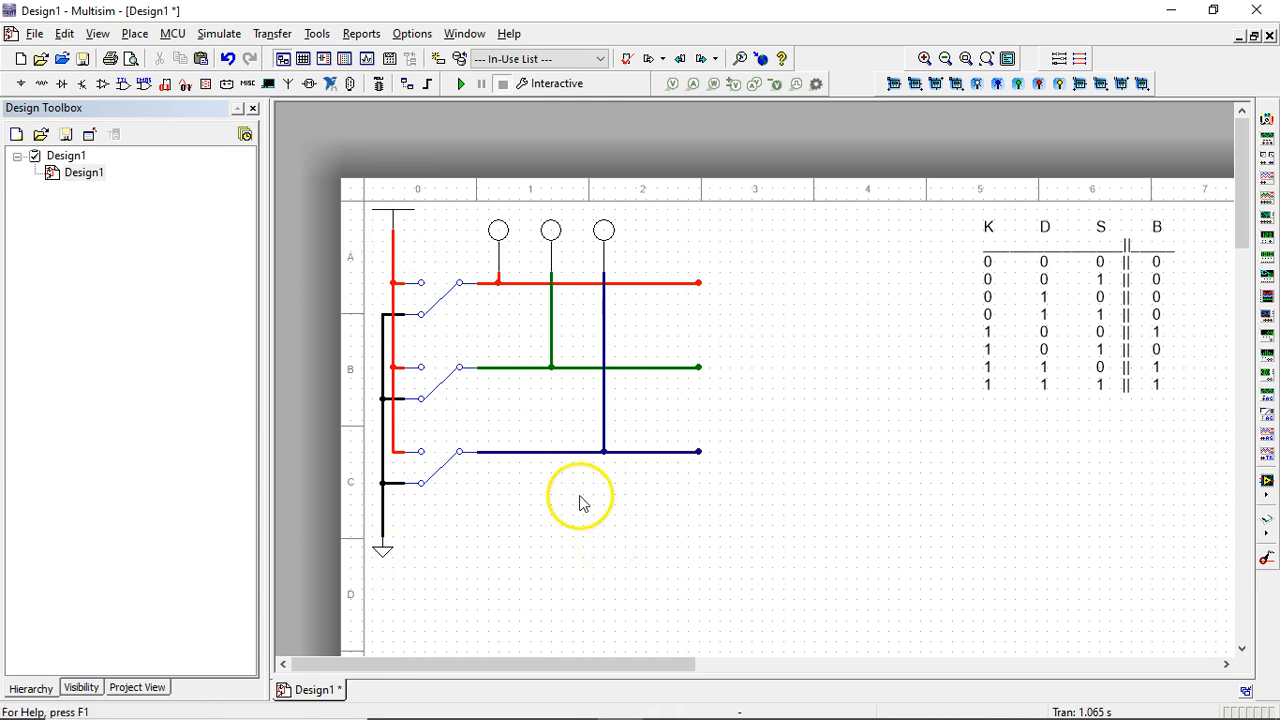
left_click(460, 312)
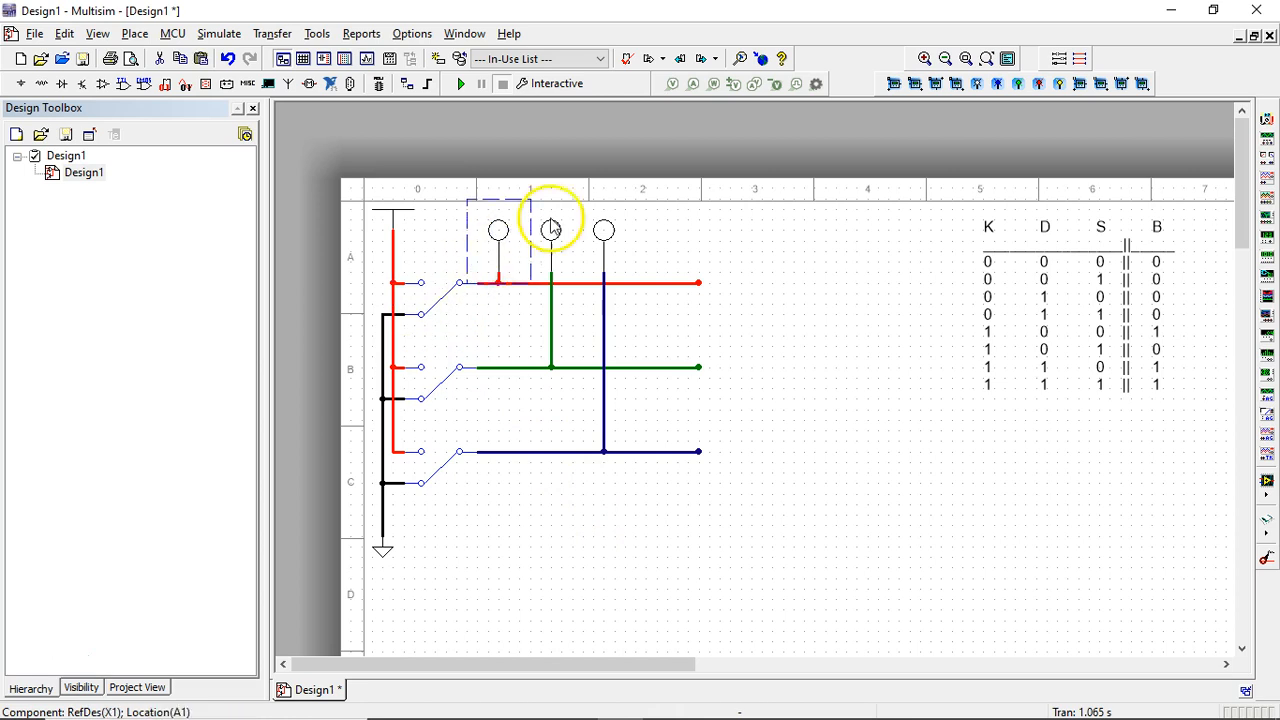
left_click(745, 530)
Move the truth table copy beside the switch circuit to just below the blue seatbelt wire
left_click_drag(706, 504, 597, 490)
left_click_drag(988, 302, 756, 304)
left_click_drag(707, 456, 743, 457)
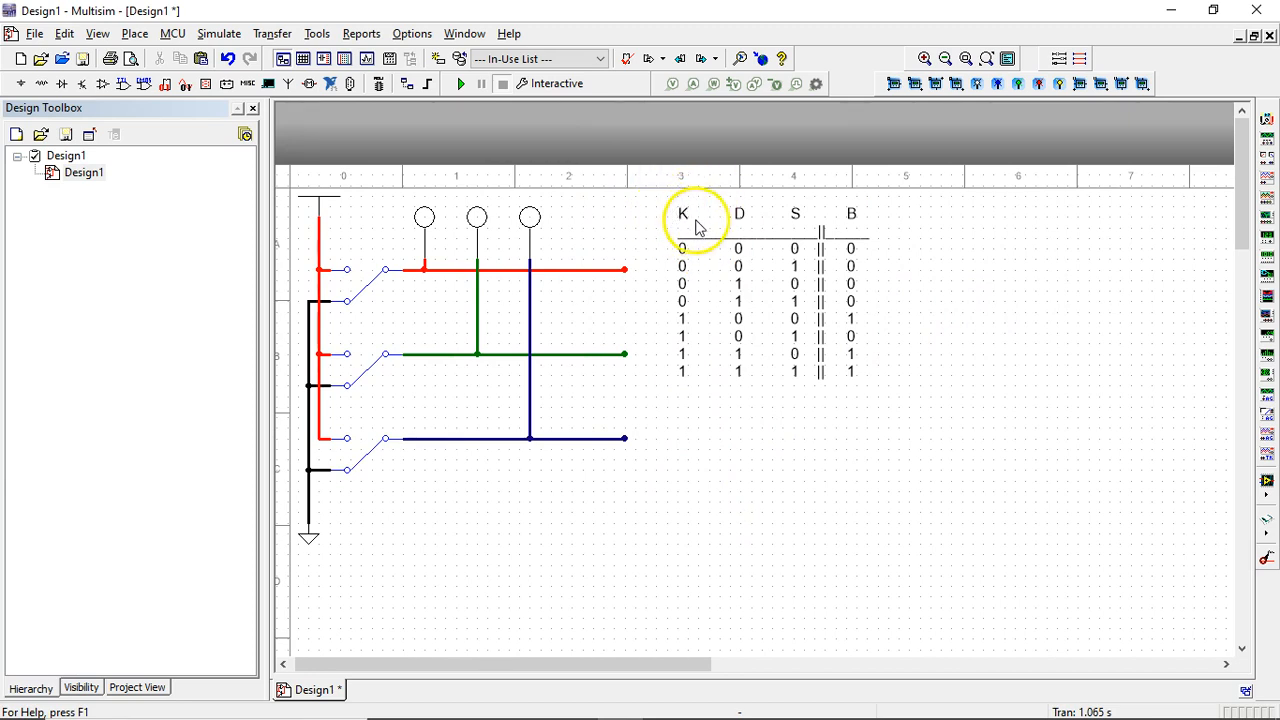
left_click(389, 300)
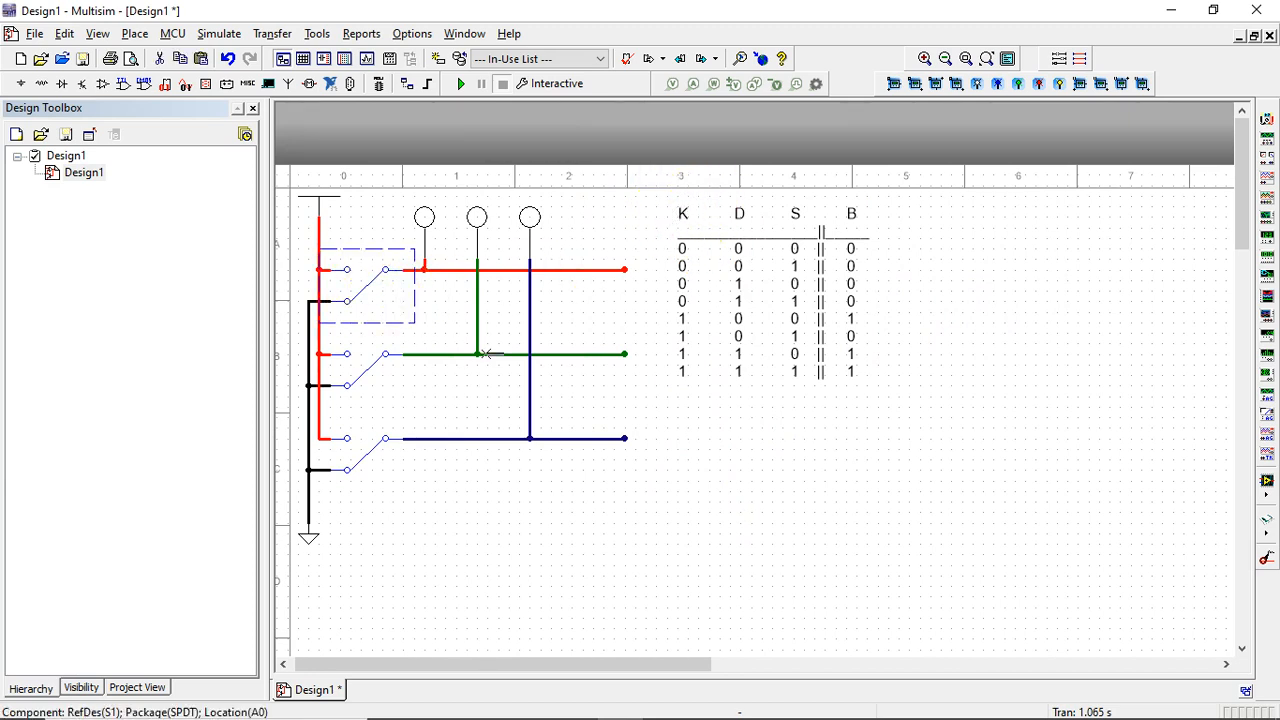
left_click(415, 212)
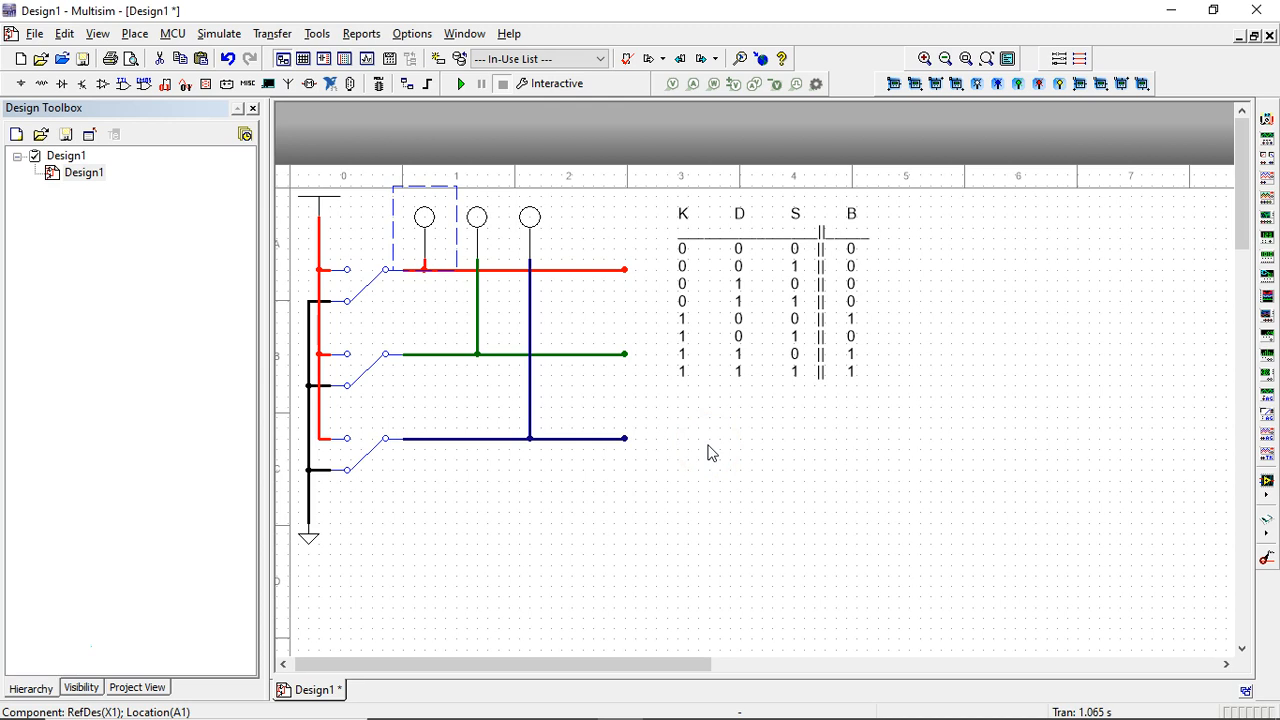
left_click_drag(708, 446, 772, 436)
left_click_drag(848, 270, 570, 537)
left_click(752, 531)
Copy the Boolean expression text and paste it next to the truth table below the switch circuit
left_click_drag(765, 593, 716, 122)
left_click(608, 498)
key("ctrl+c")
left_click_drag(724, 180, 695, 557)
left_click(665, 438)
key("ctrl+v")
left_click(692, 187)
left_click_drag(738, 262, 786, 251)
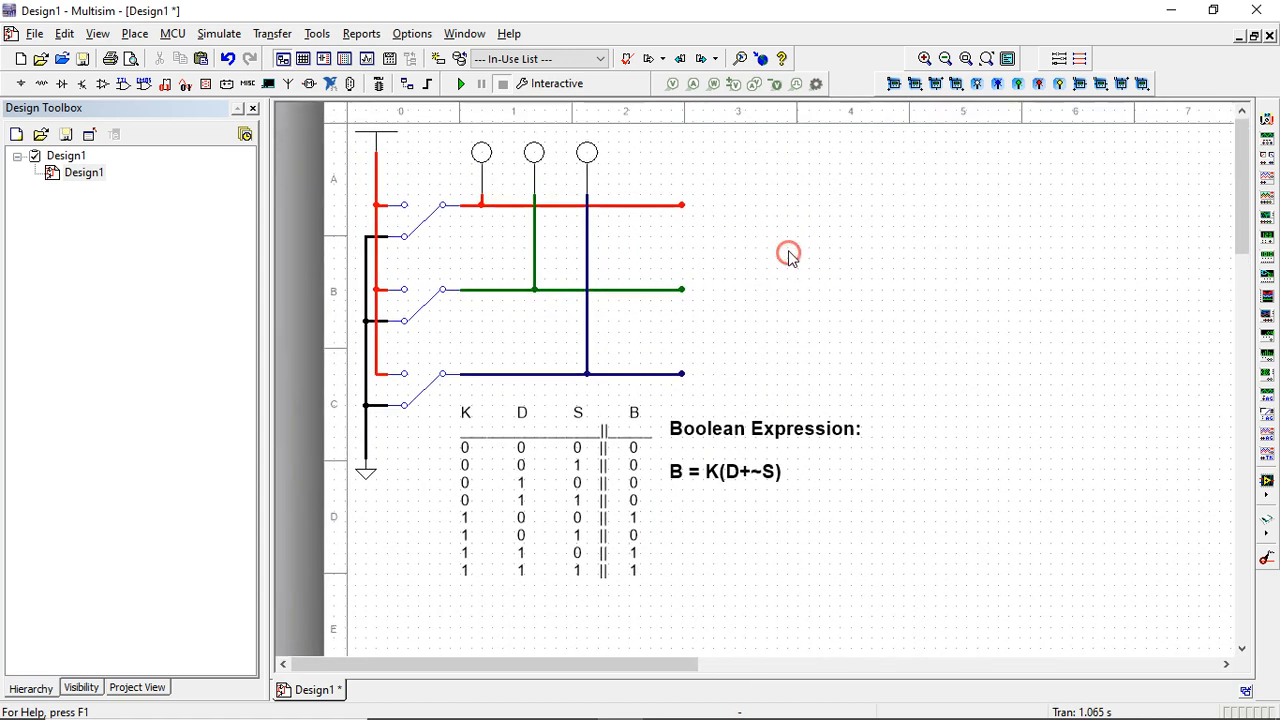
Shift the pasted Boolean expression slightly away from the truth table and check its ~S term
left_click(749, 429)
left_click(739, 550)
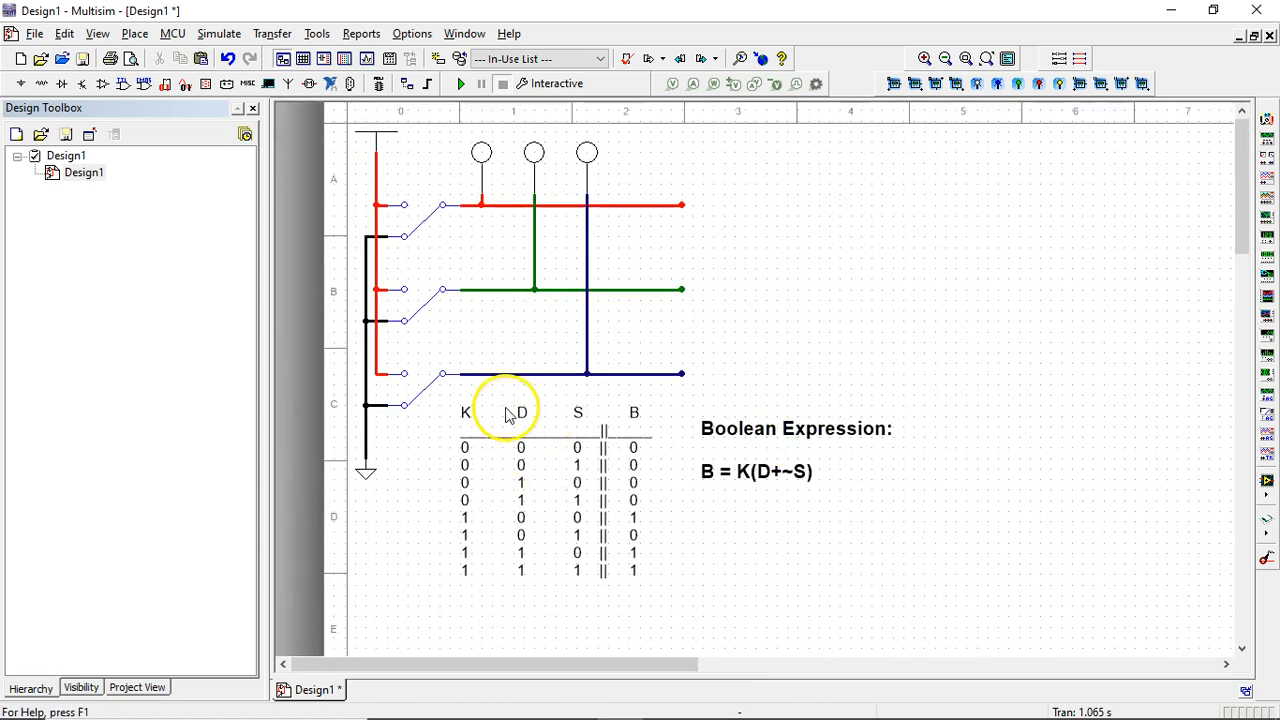
left_click_drag(767, 291, 751, 312)
left_click(757, 312)
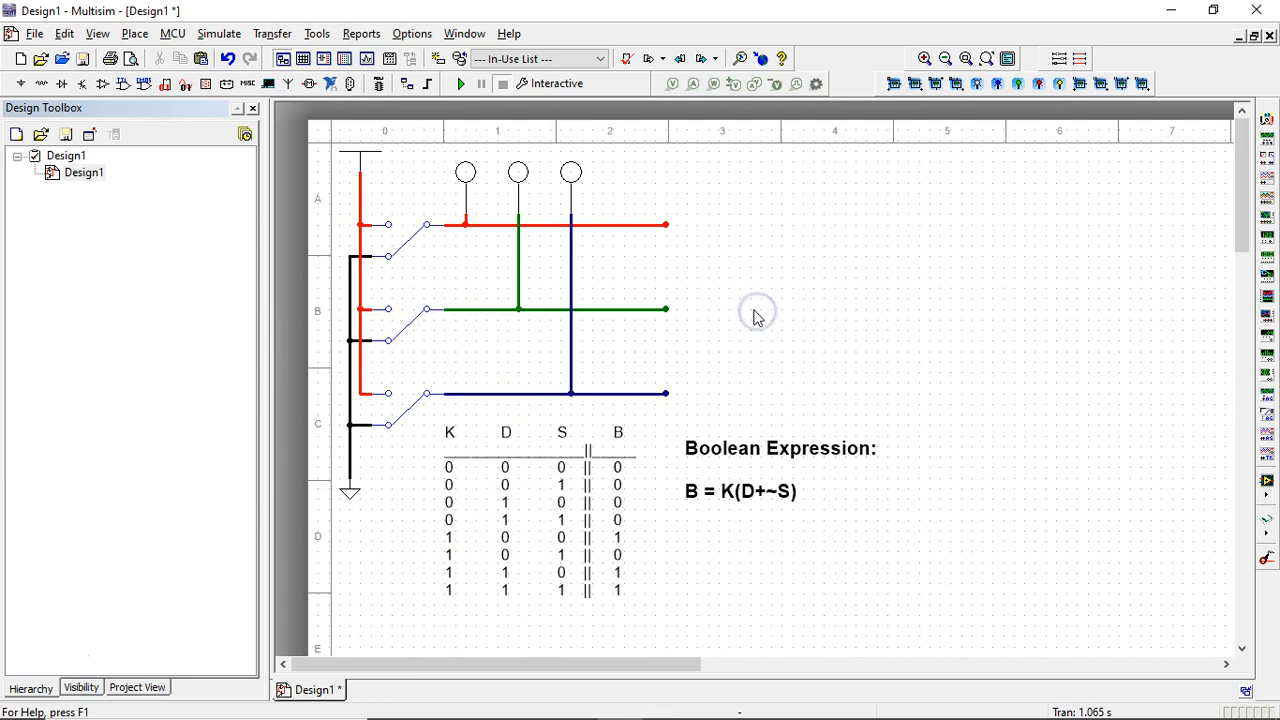
double_click(768, 494)
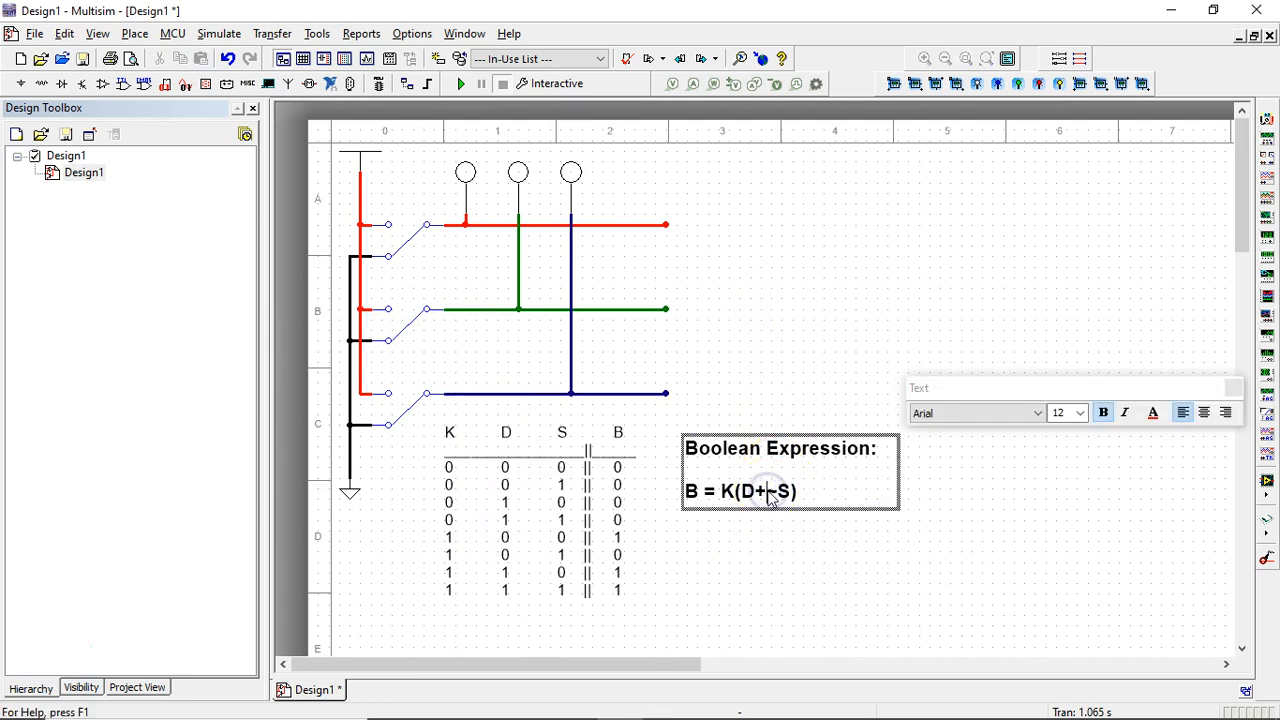
left_click(765, 364)
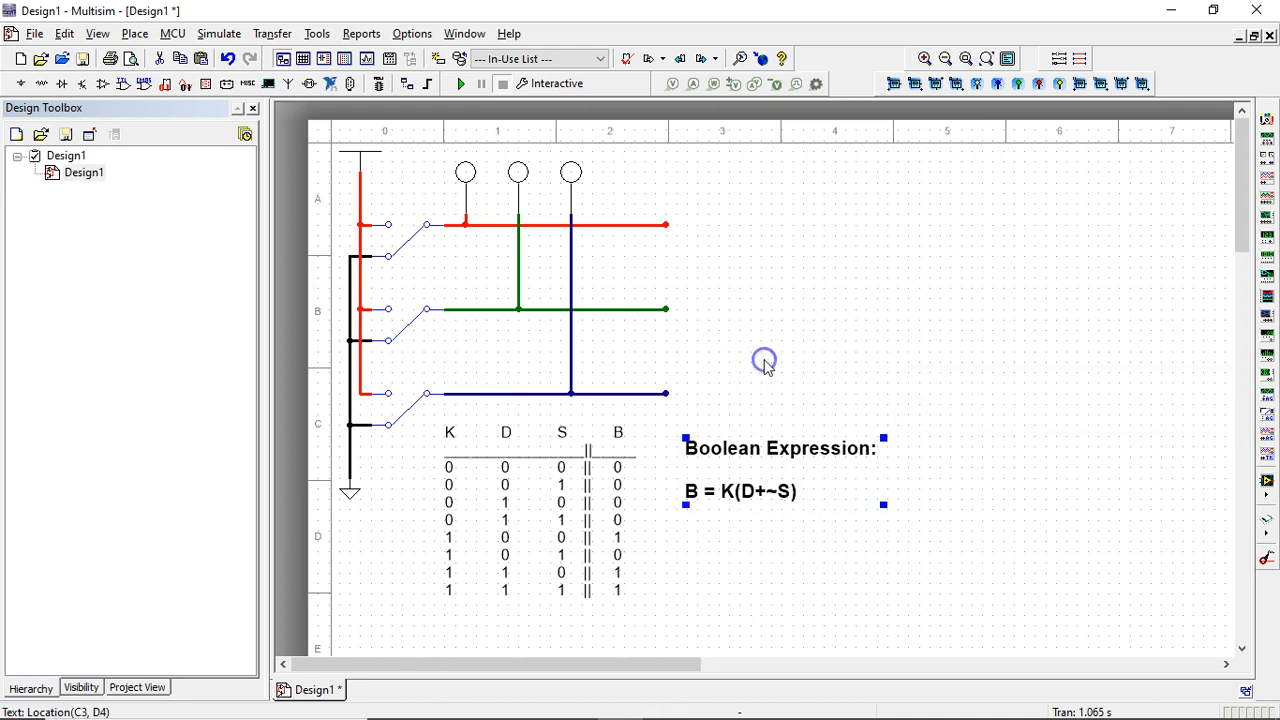
Search the Master Database for the 74ls04 component across all groups
key("ctrl+w")
left_click_drag(477, 94, 335, 98)
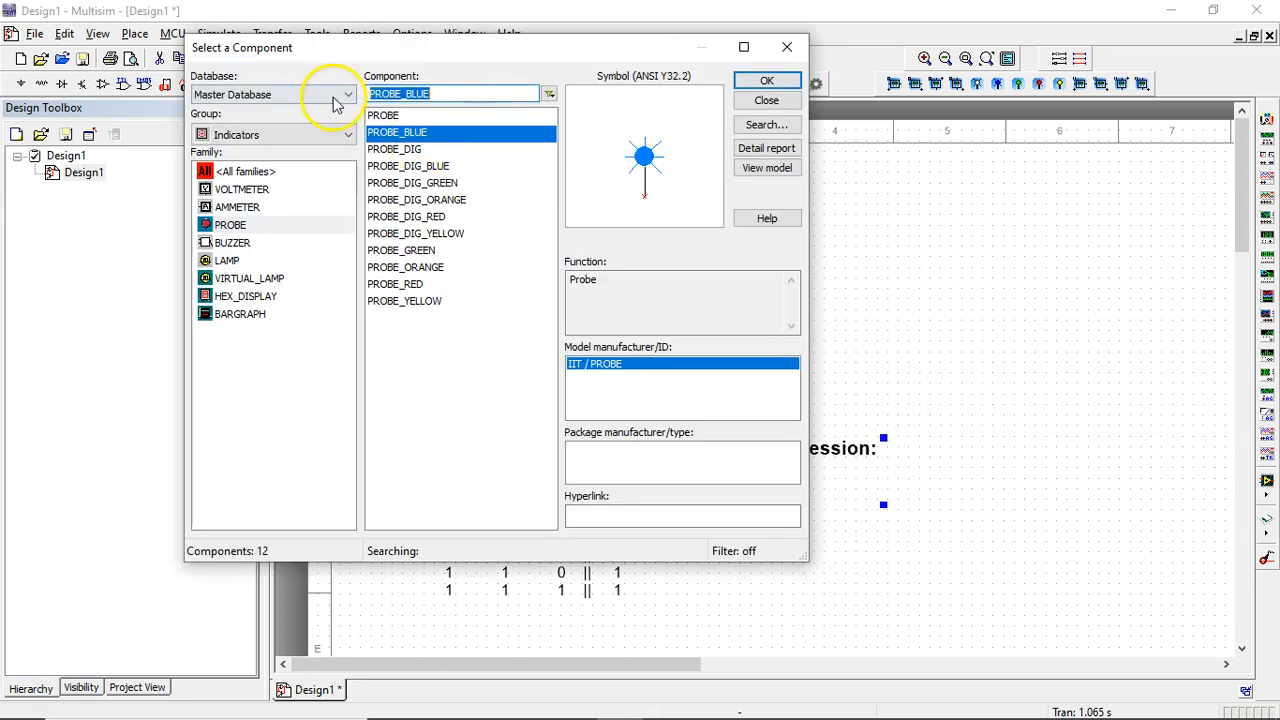
type("74ls04")
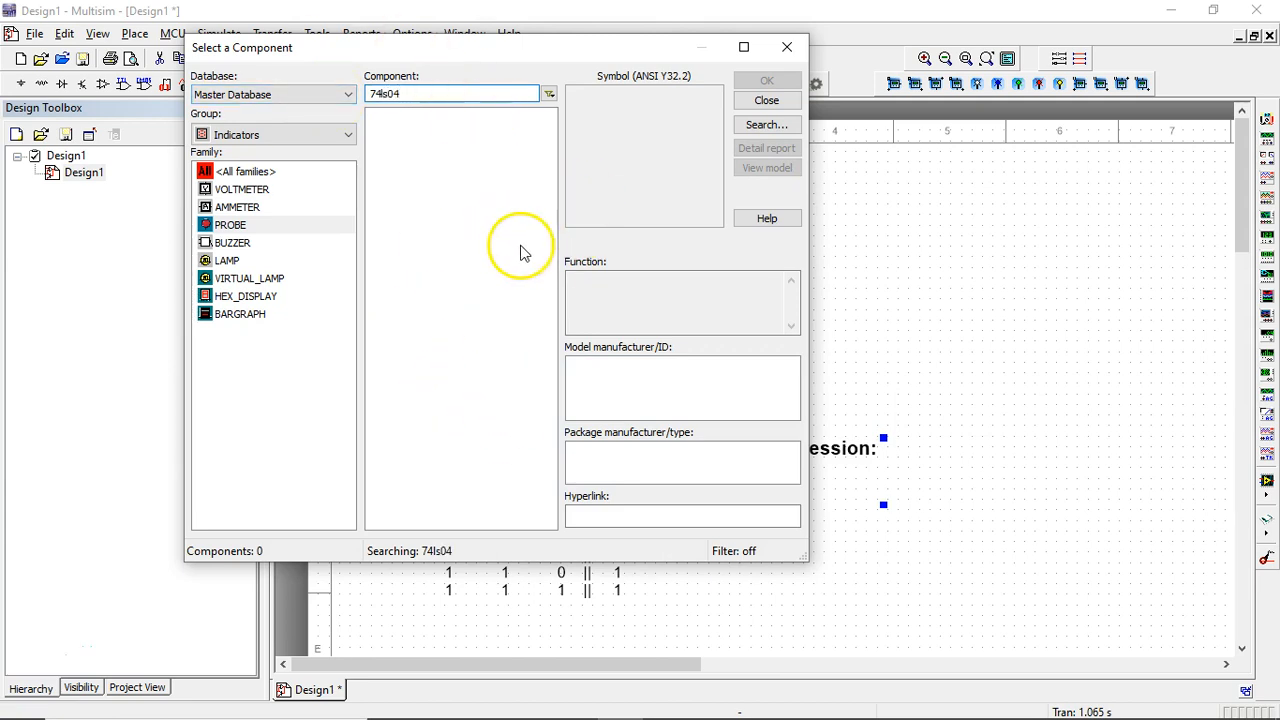
left_click(226, 135)
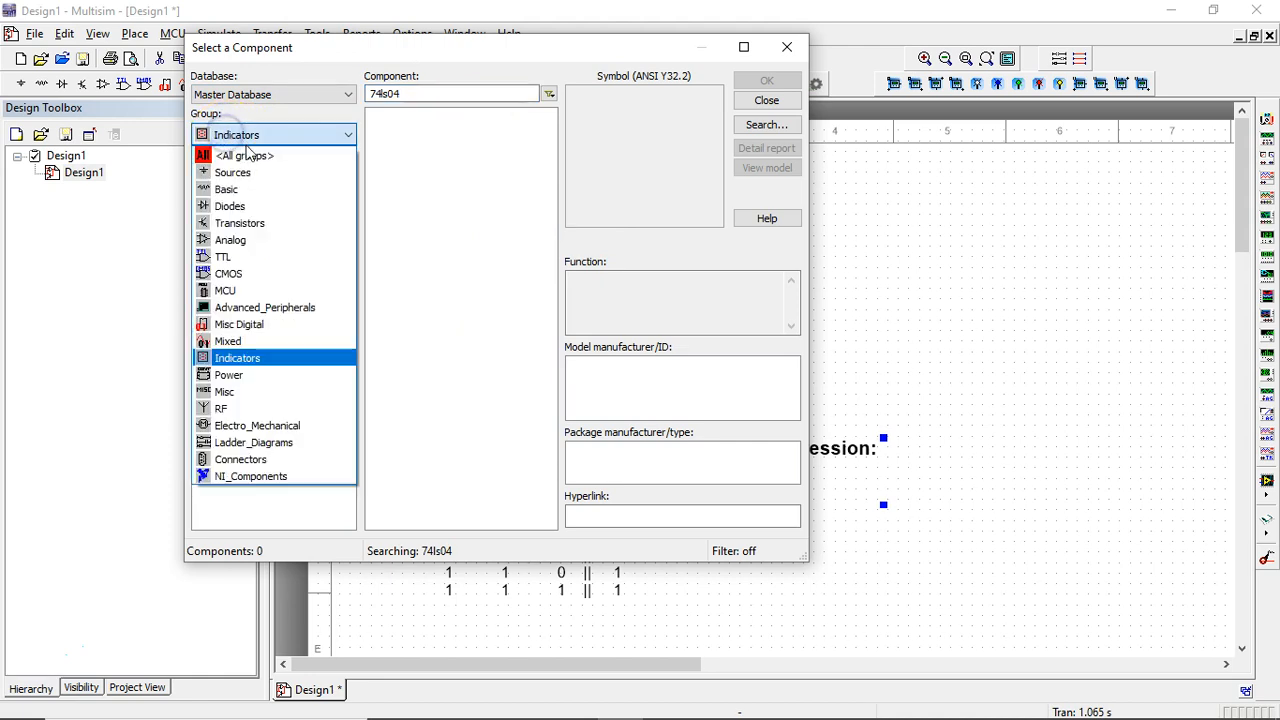
left_click(238, 157)
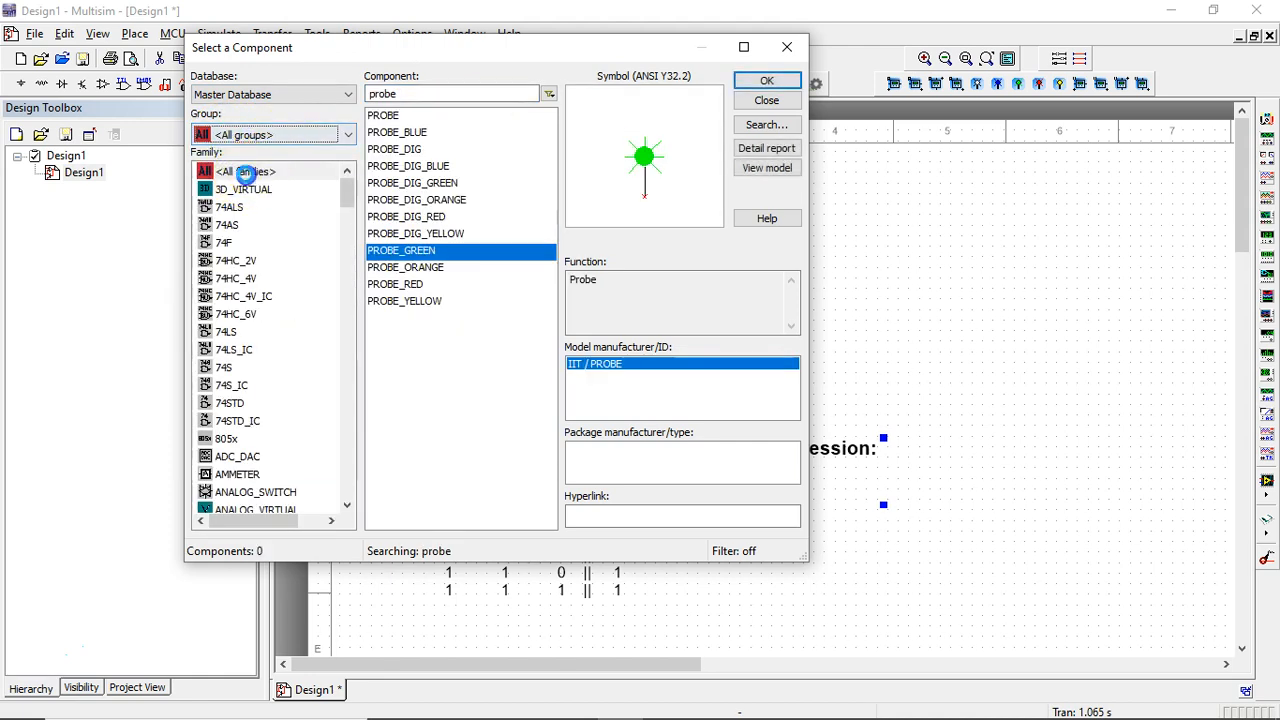
double_click(422, 93)
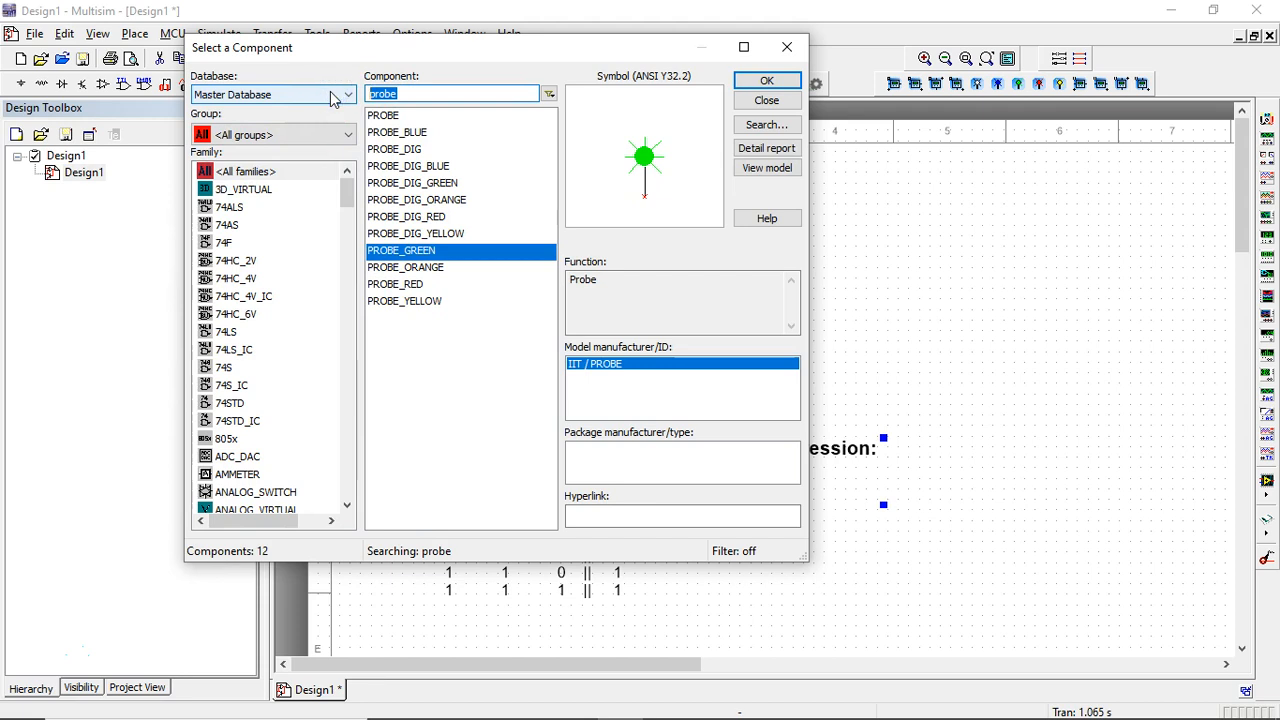
type("74ls04")
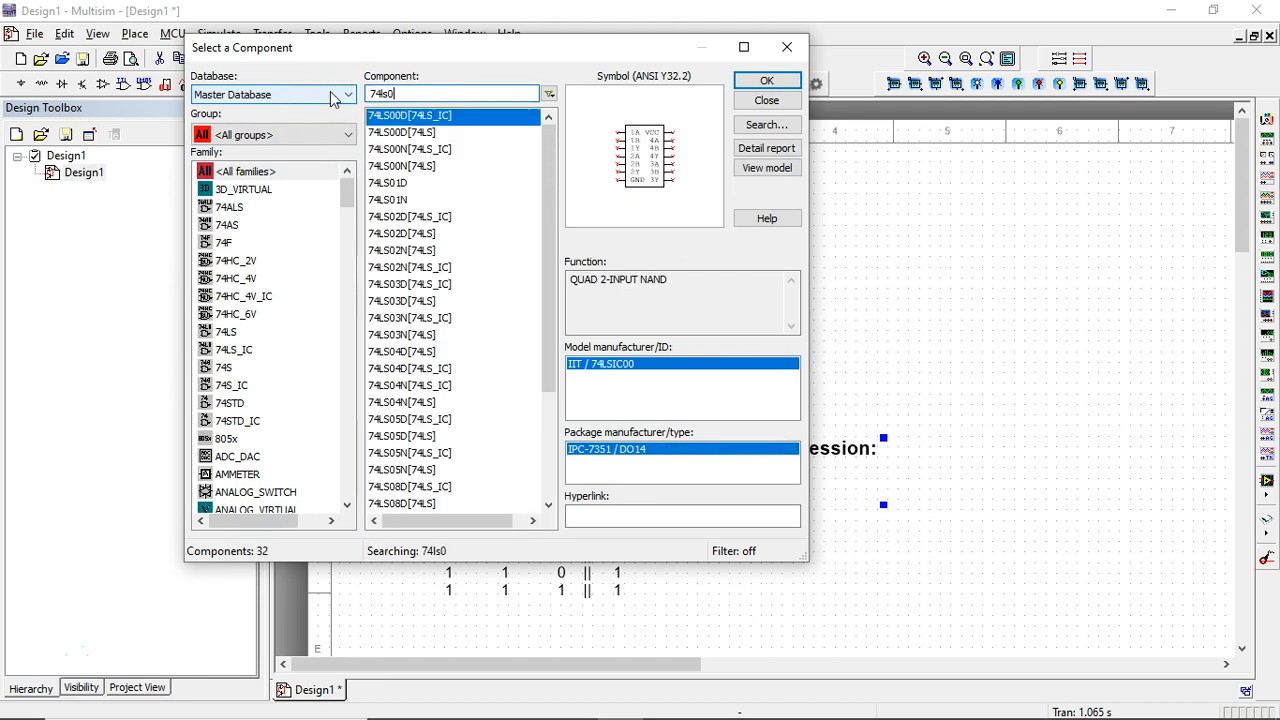
Compare the 74LS04 variants by symbol and check the function description of 74LS04D[74LS]
left_click(415, 134)
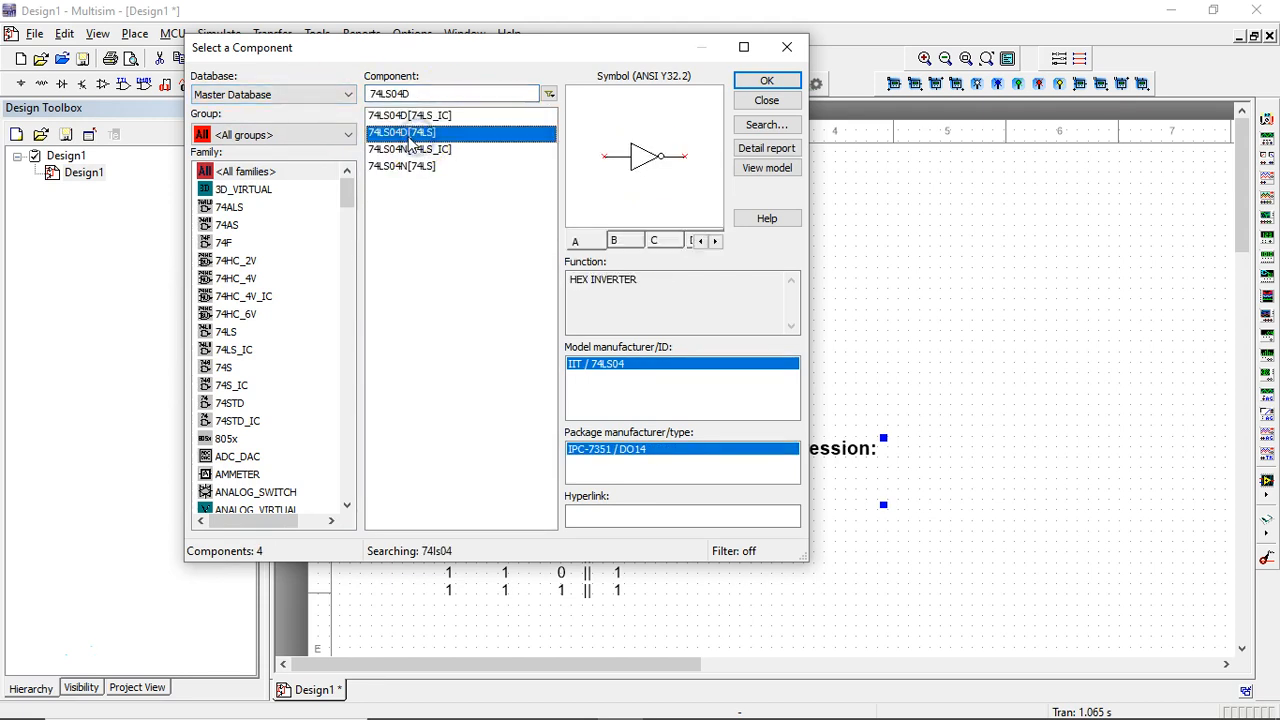
key("Down")
key("Down")
key("Up")
key("Up")
key("Up")
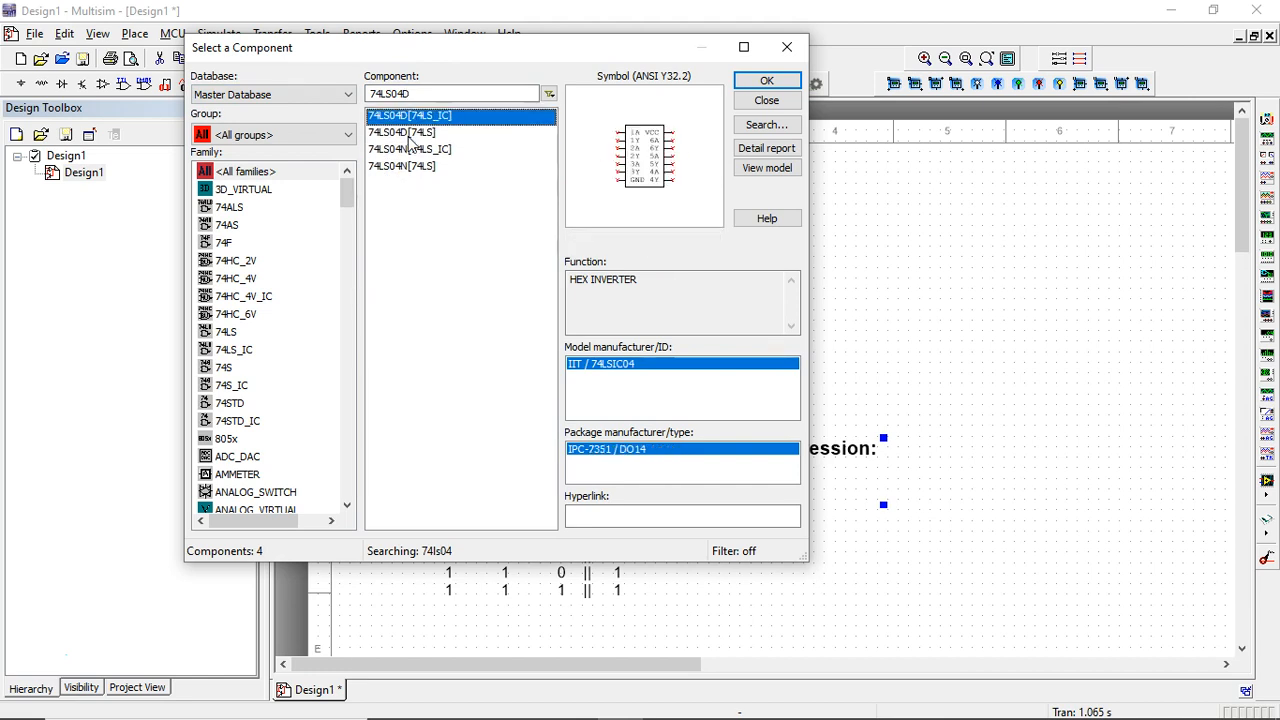
key("Down")
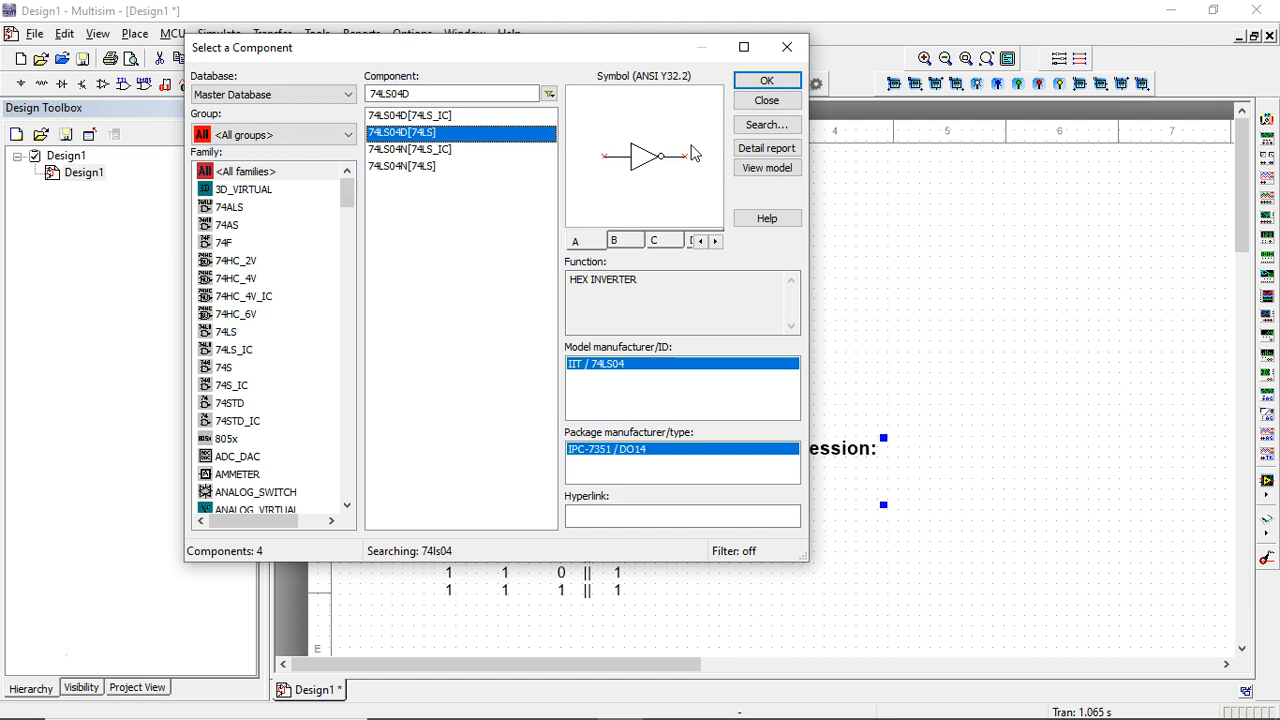
left_click(642, 286)
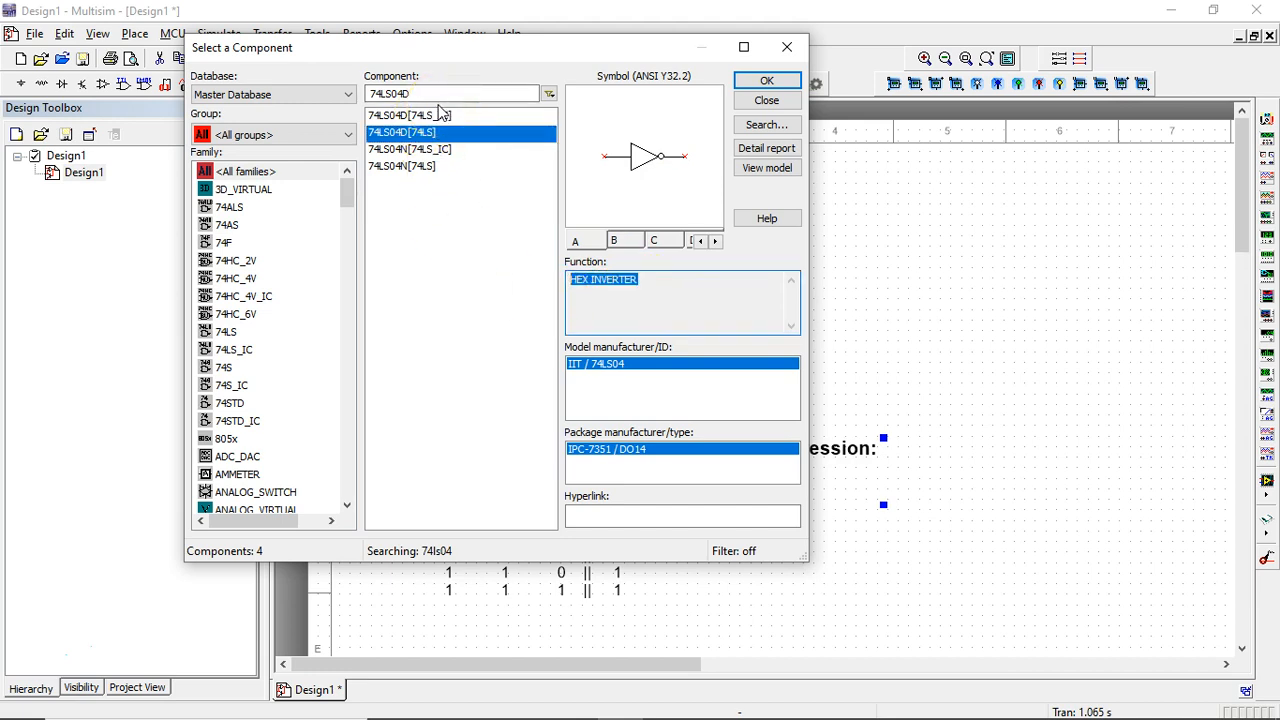
Search the component database for NOT and place the inverter just beyond the open end of the blue wire
double_click(436, 96)
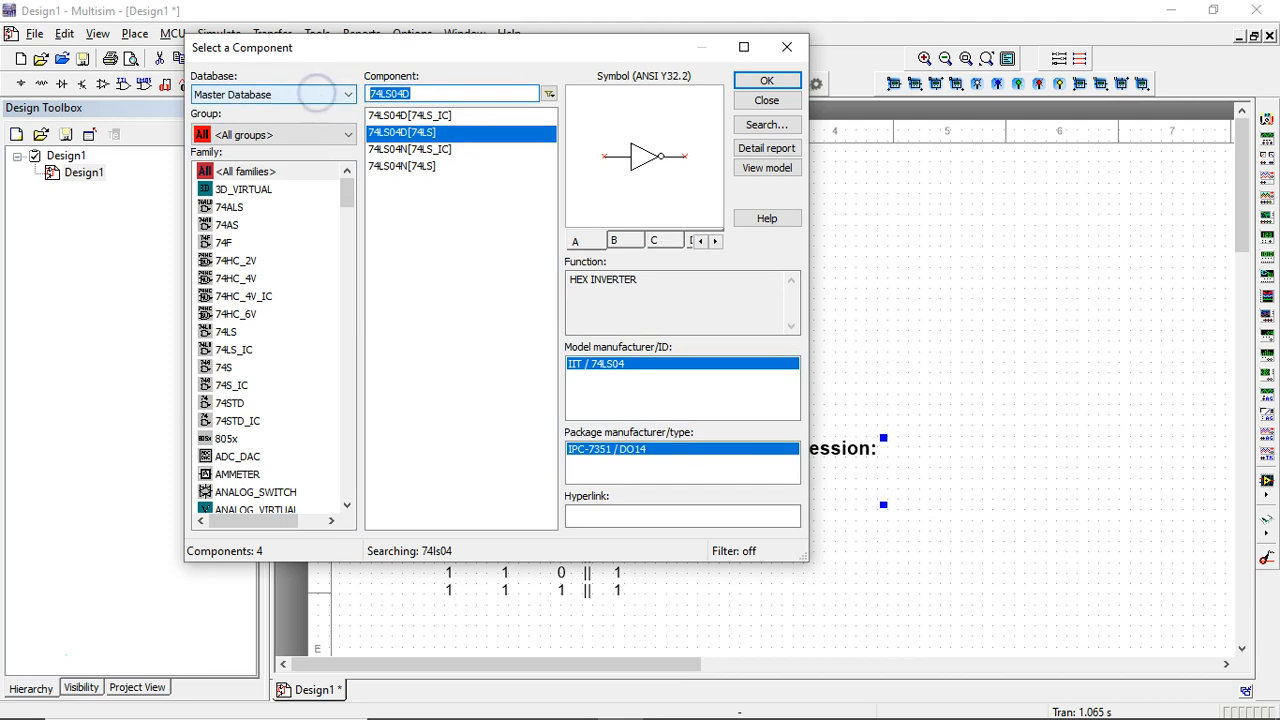
type("NOT")
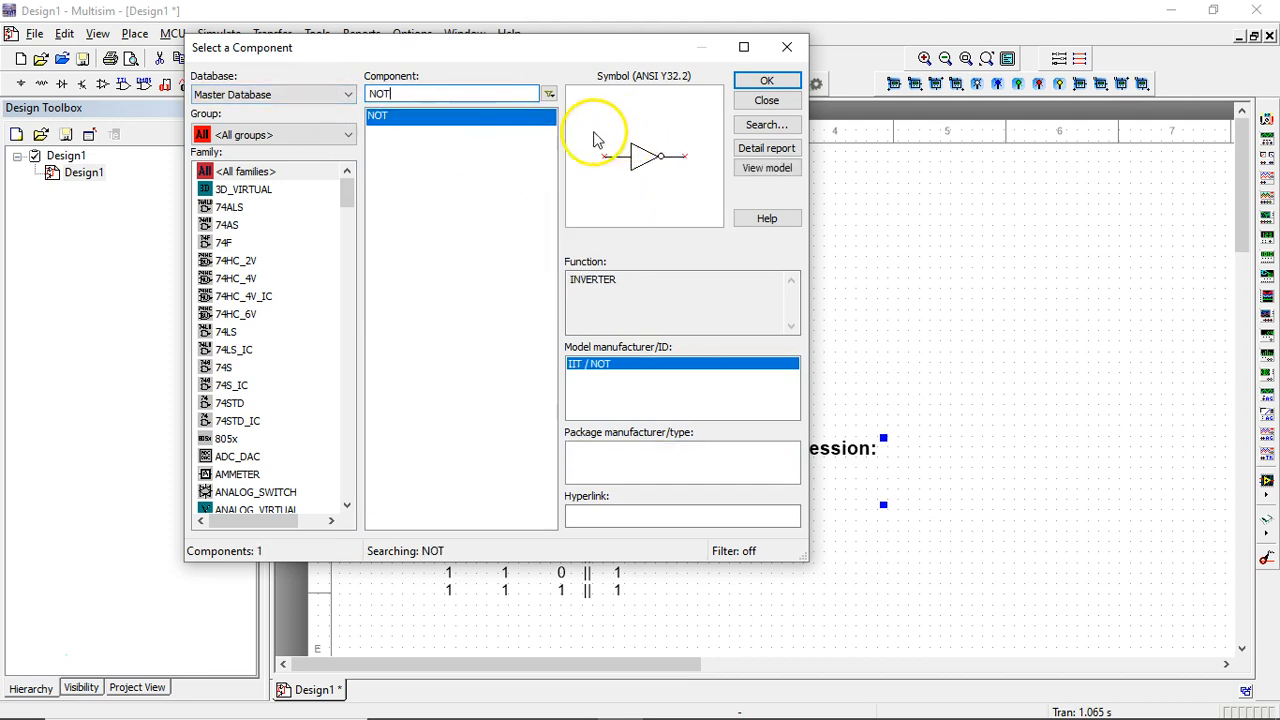
double_click(620, 278)
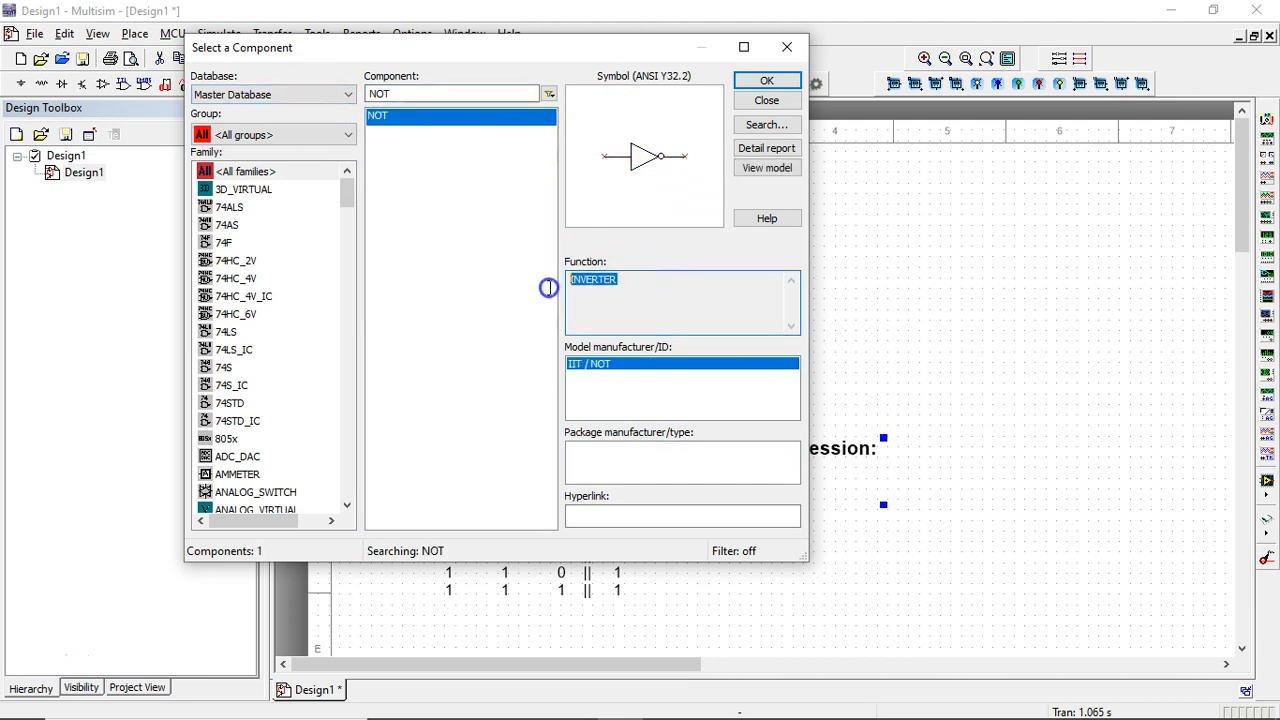
double_click(405, 118)
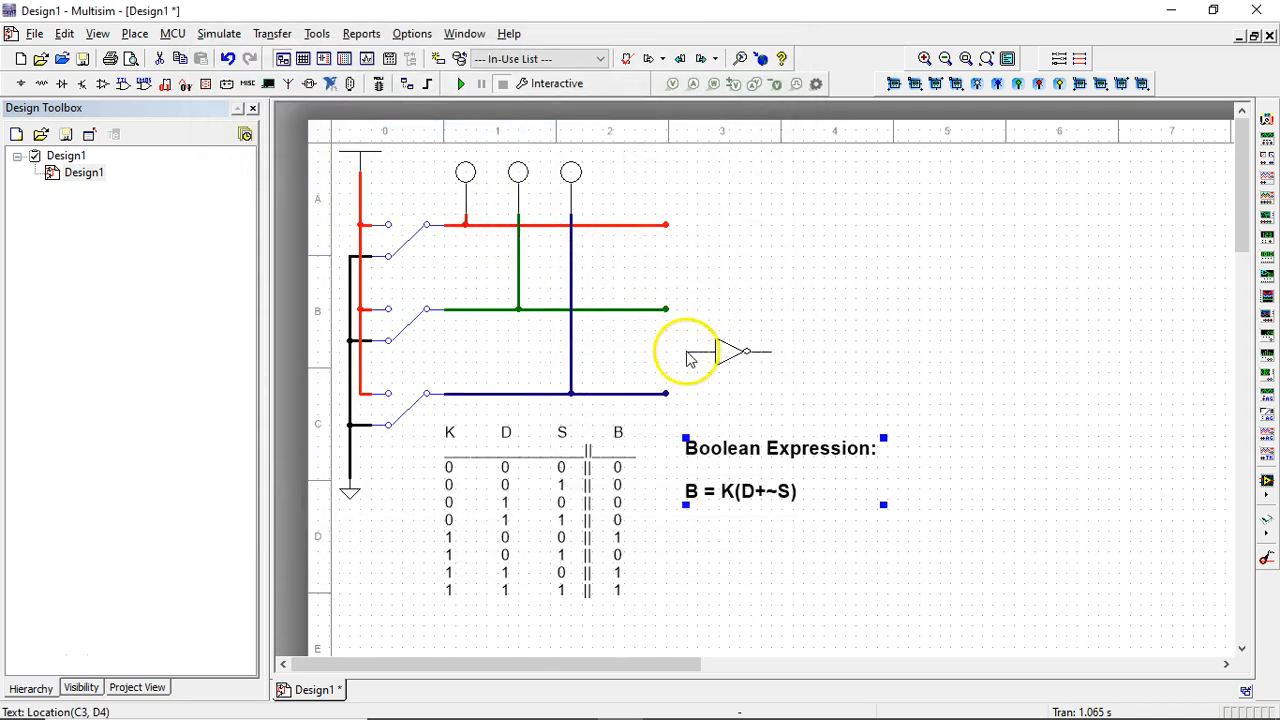
left_click(712, 397)
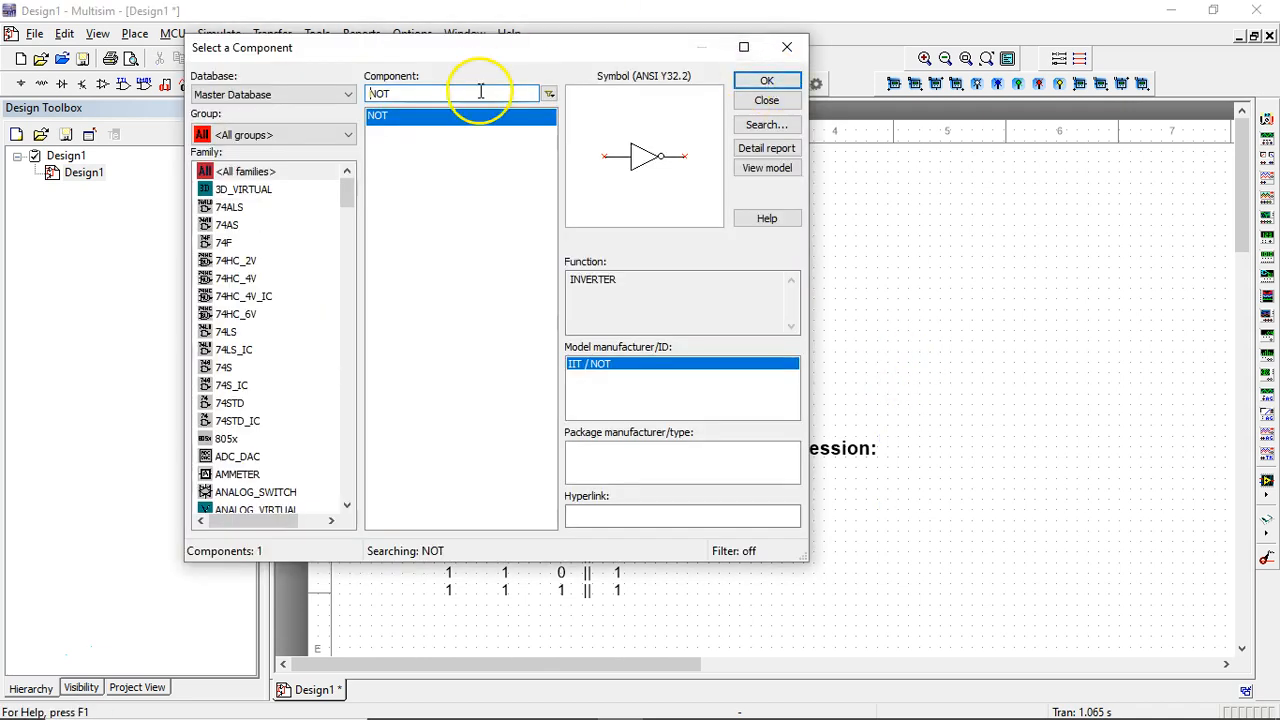
Search for OR, browse the input-count variants, and place a two-input OR2 gate just beyond the green wire's end
type("OR")
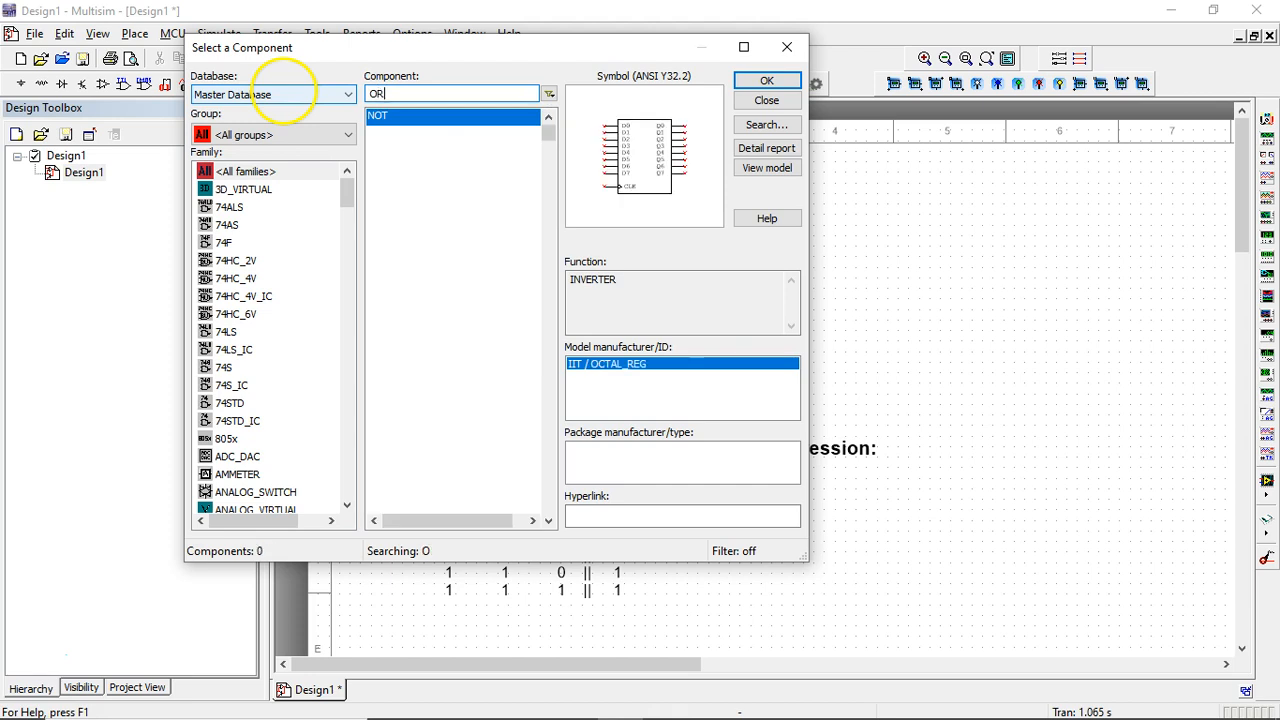
left_click(380, 218)
left_click(380, 200)
left_click(380, 183)
left_click(380, 166)
left_click(380, 150)
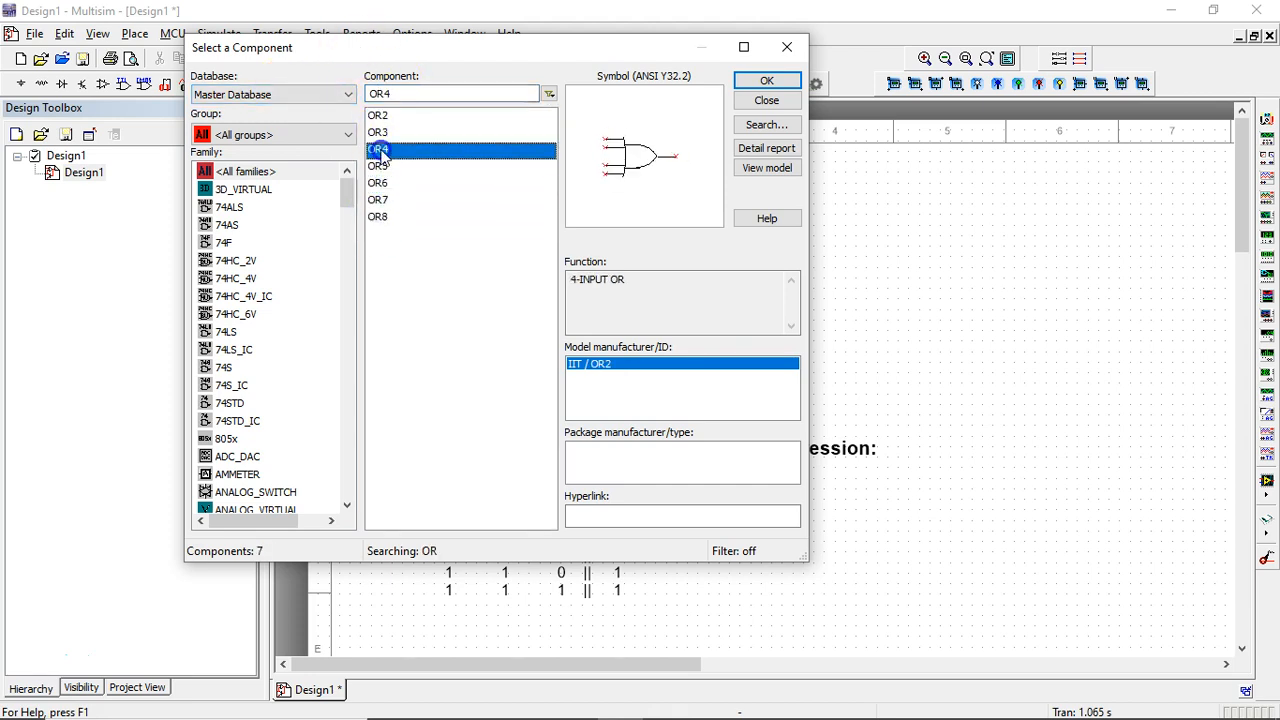
left_click(380, 133)
left_click(379, 116)
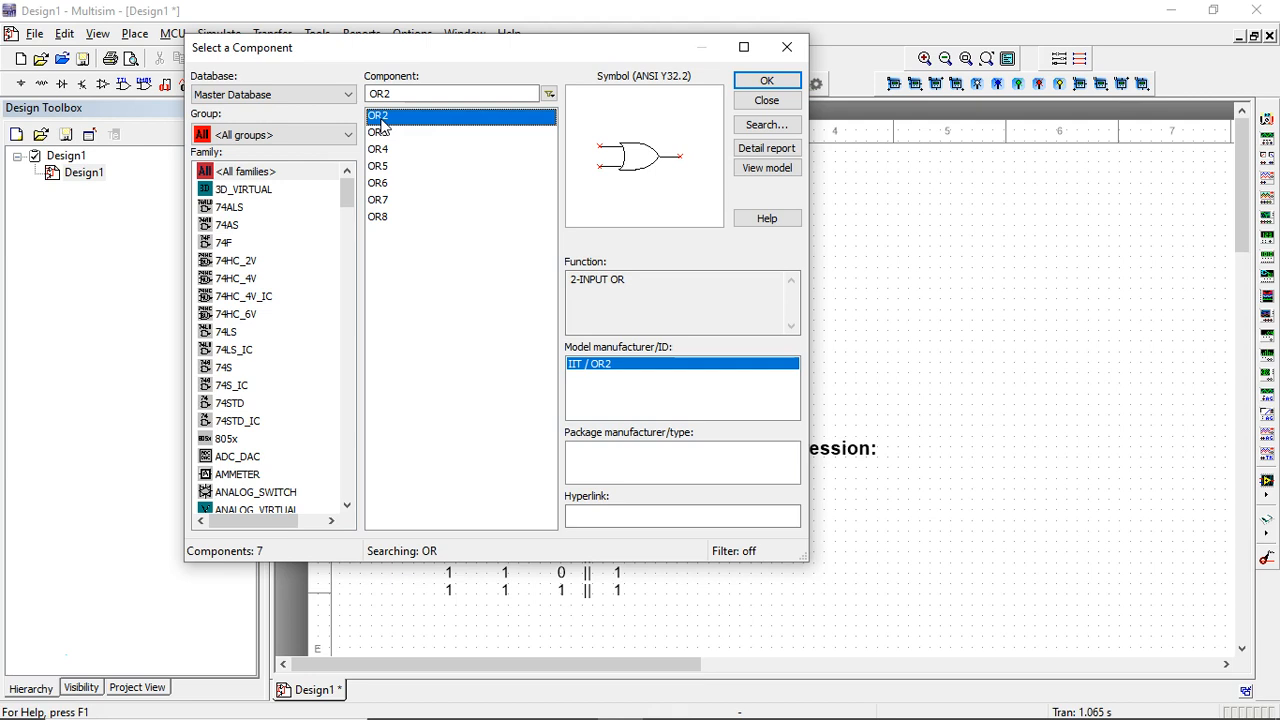
double_click(475, 121)
left_click(745, 321)
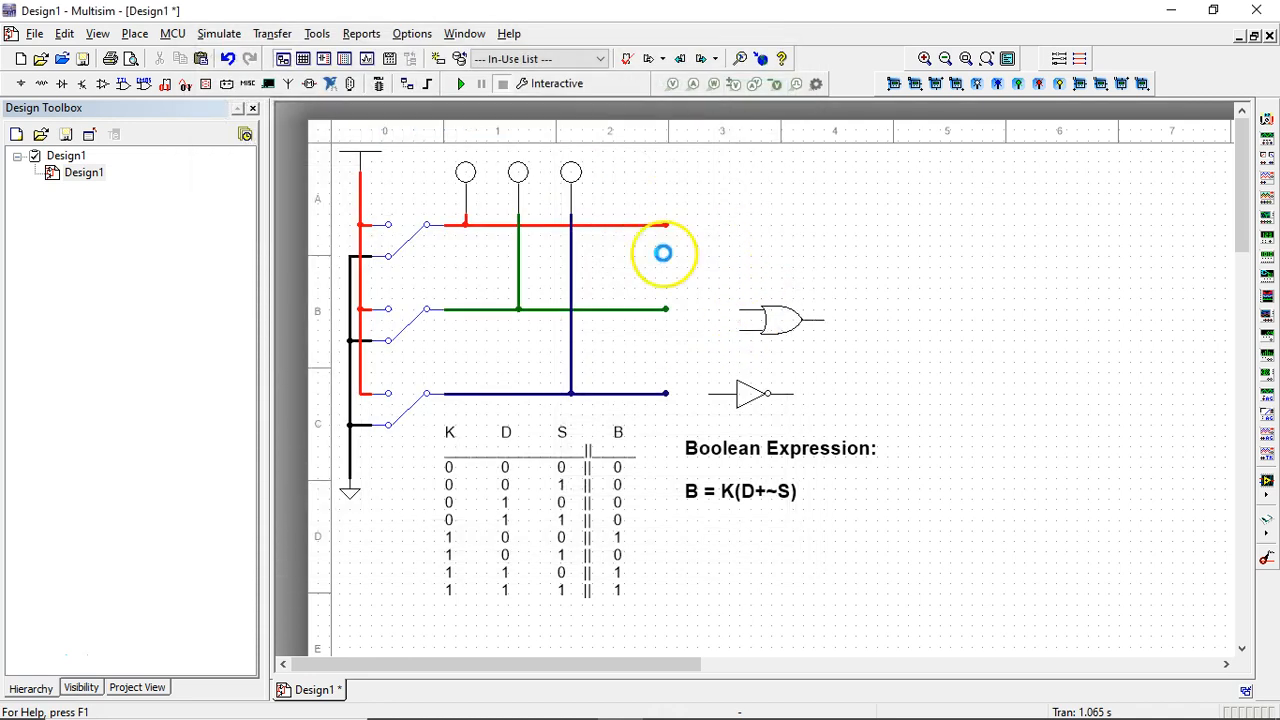
Search for AND and place a two-input AND2 gate directly above the OR gate, then finish placing components
double_click(400, 94)
type("AND")
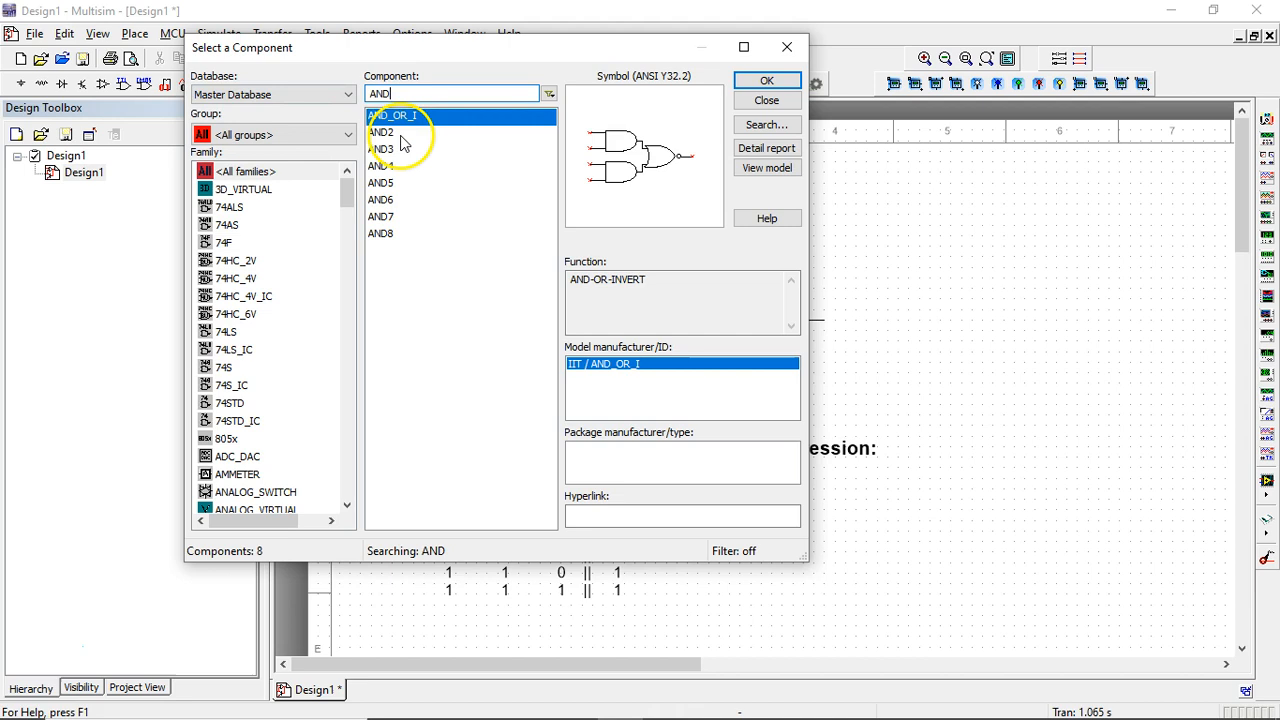
left_click(385, 132)
double_click(417, 132)
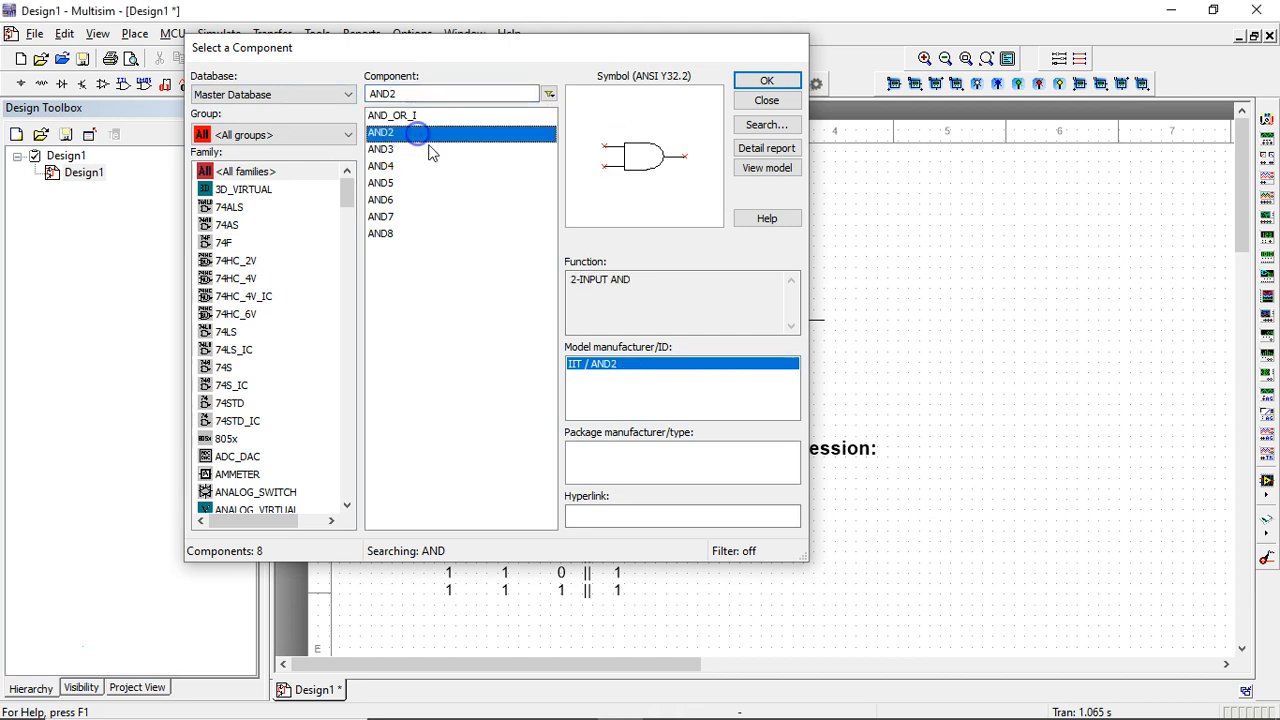
left_click(814, 272)
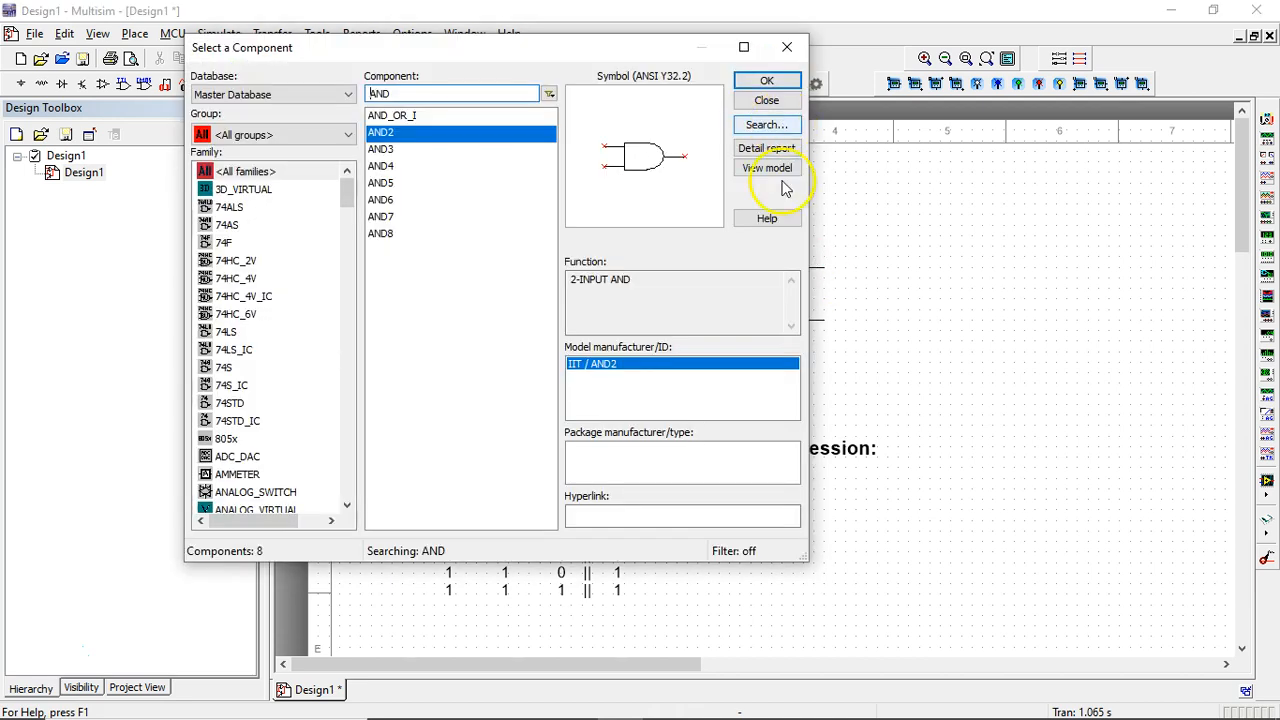
key("Escape")
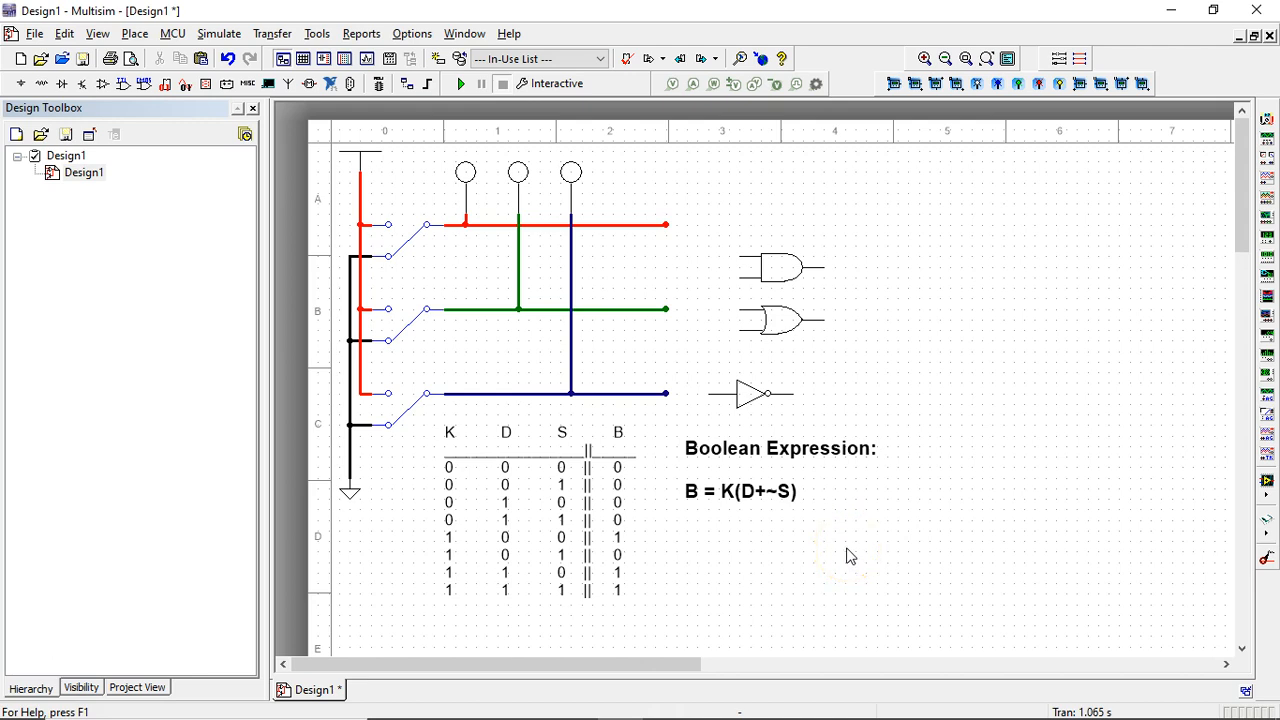
Write the example 3(3-4) in a text note below the Boolean expression and discard it
double_click(751, 558)
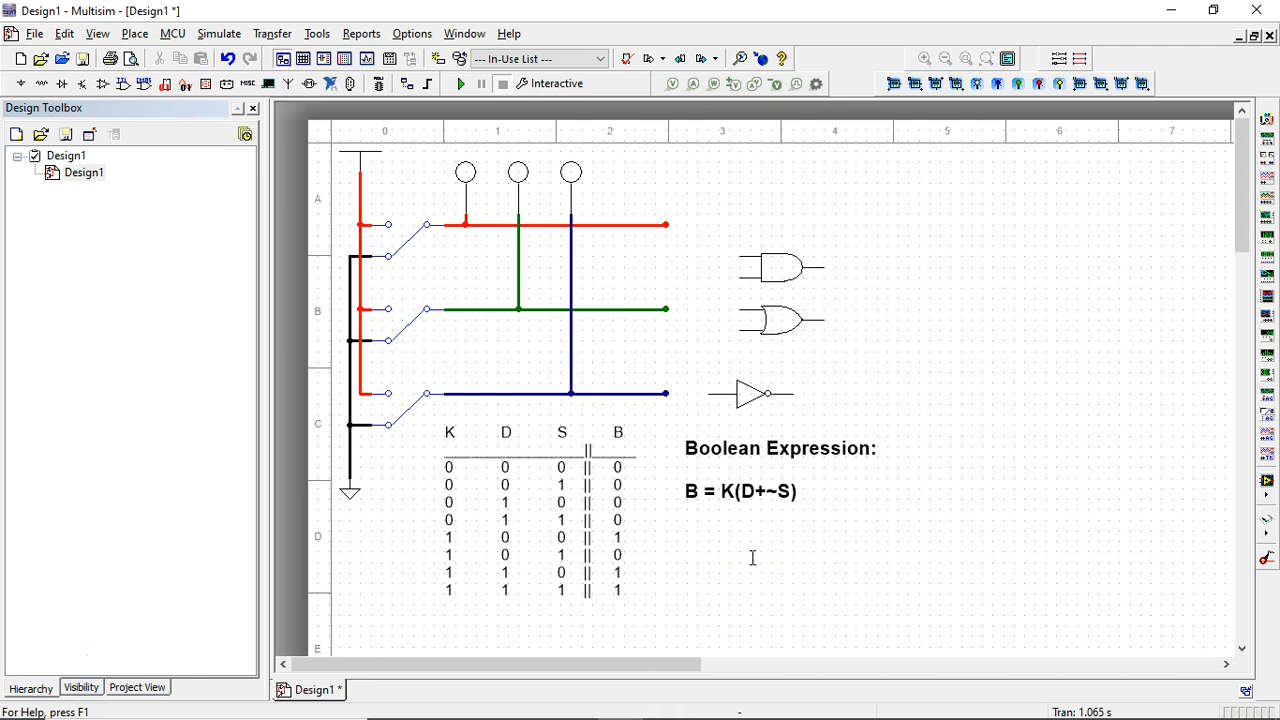
left_click(752, 558)
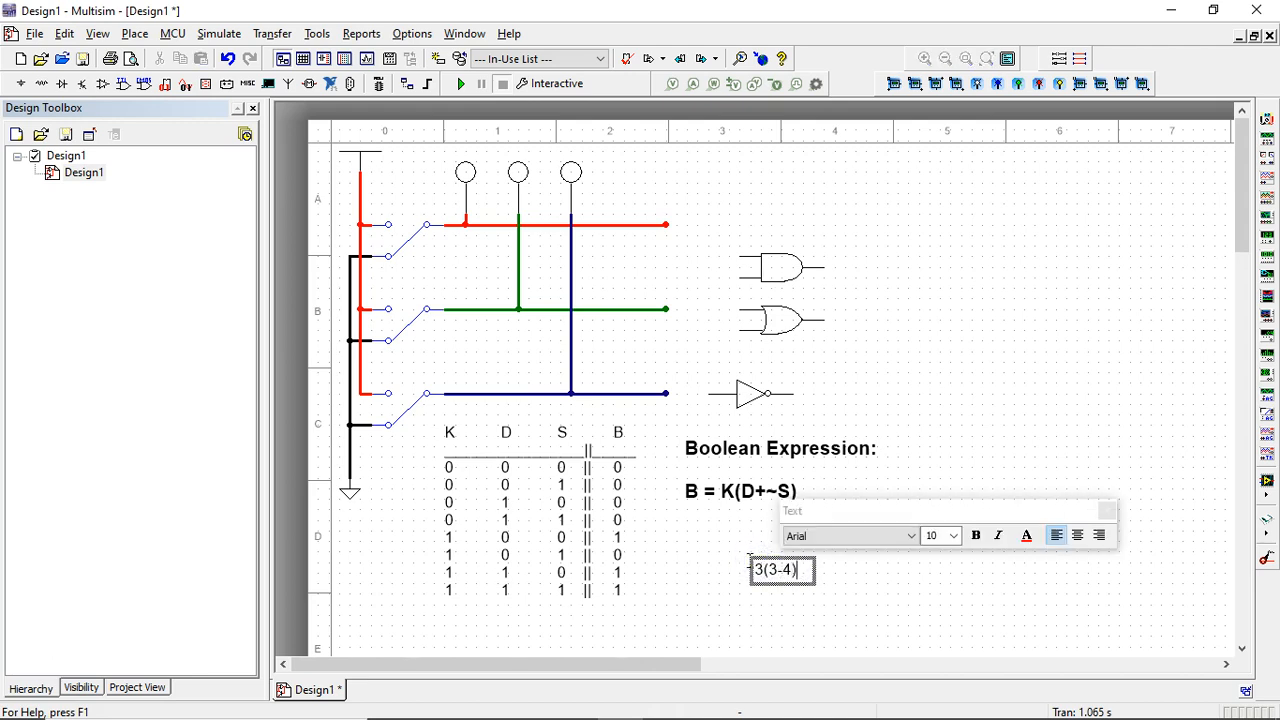
scroll(790, 570, "up", 4)
mouse_move(721, 560)
left_mouse_down()
mouse_move(776, 562)
mouse_move(774, 577)
mouse_move(708, 573)
left_mouse_up()
left_click(811, 583)
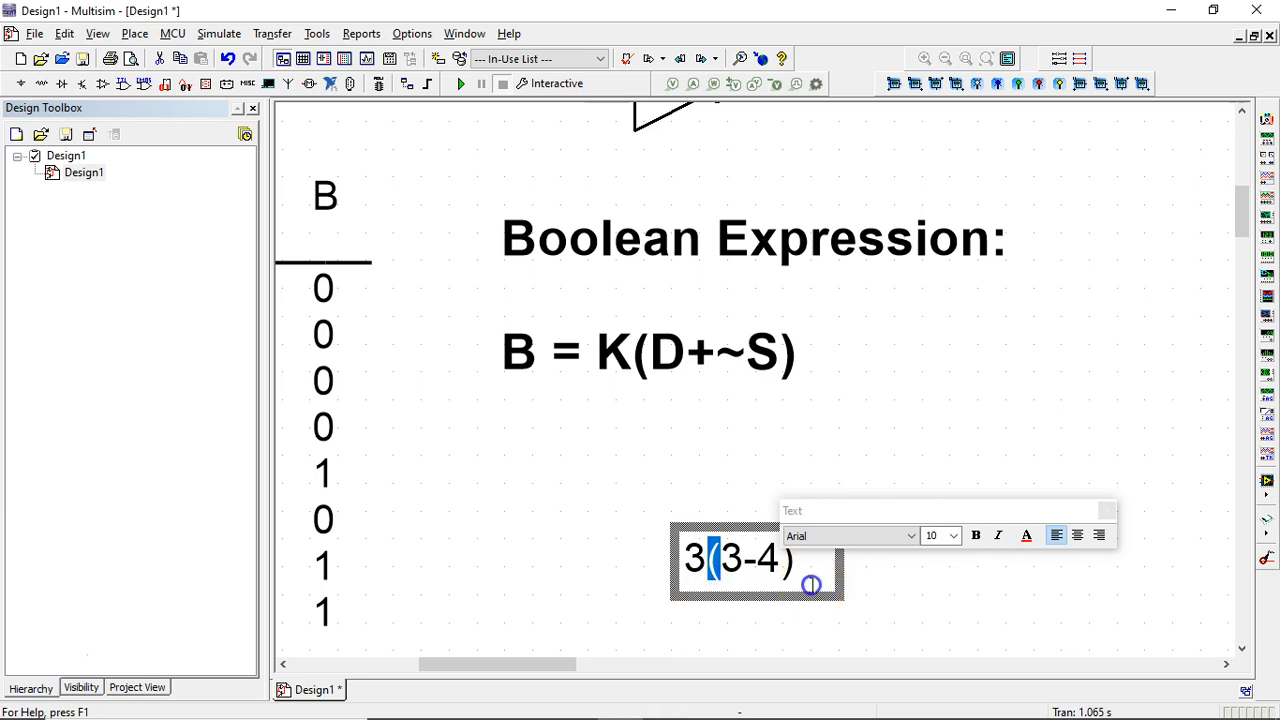
key("Escape")
scroll(817, 357, "down", 2)
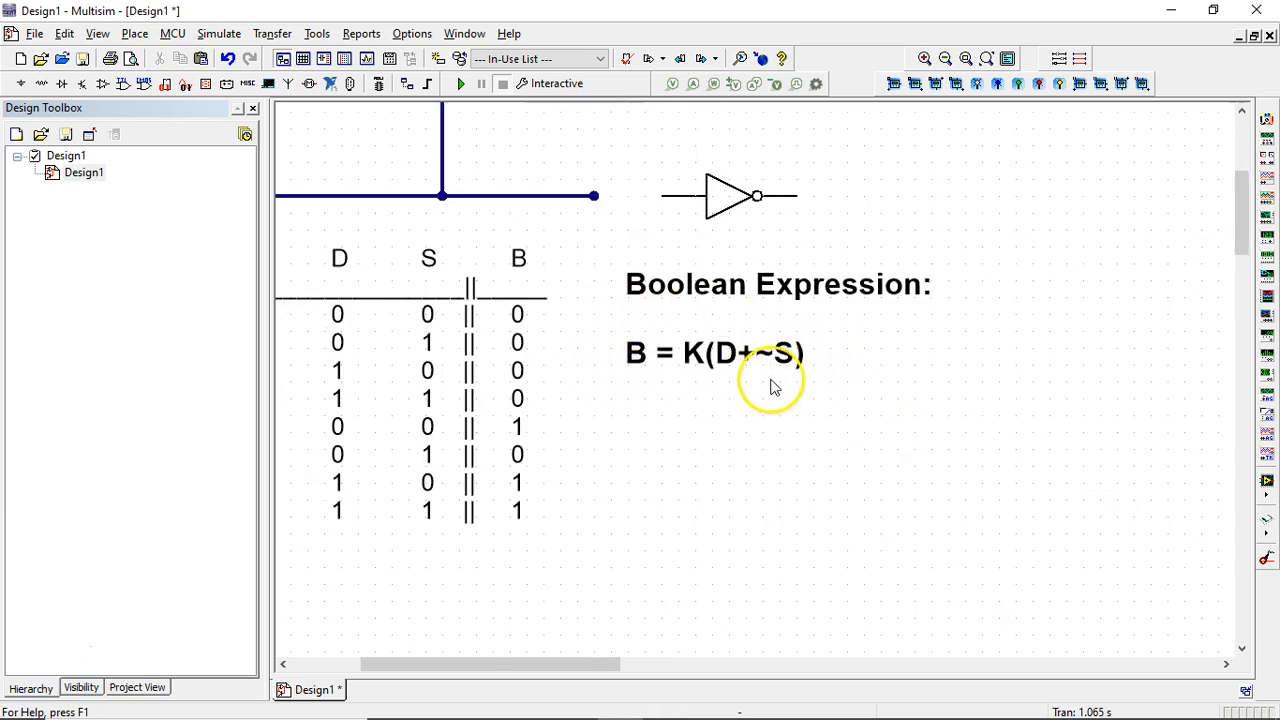
Examine the Boolean expression, the placed gates and the red and green input wires that feed the logic
left_click_drag(707, 333, 723, 491)
scroll(723, 491, "down", 1)
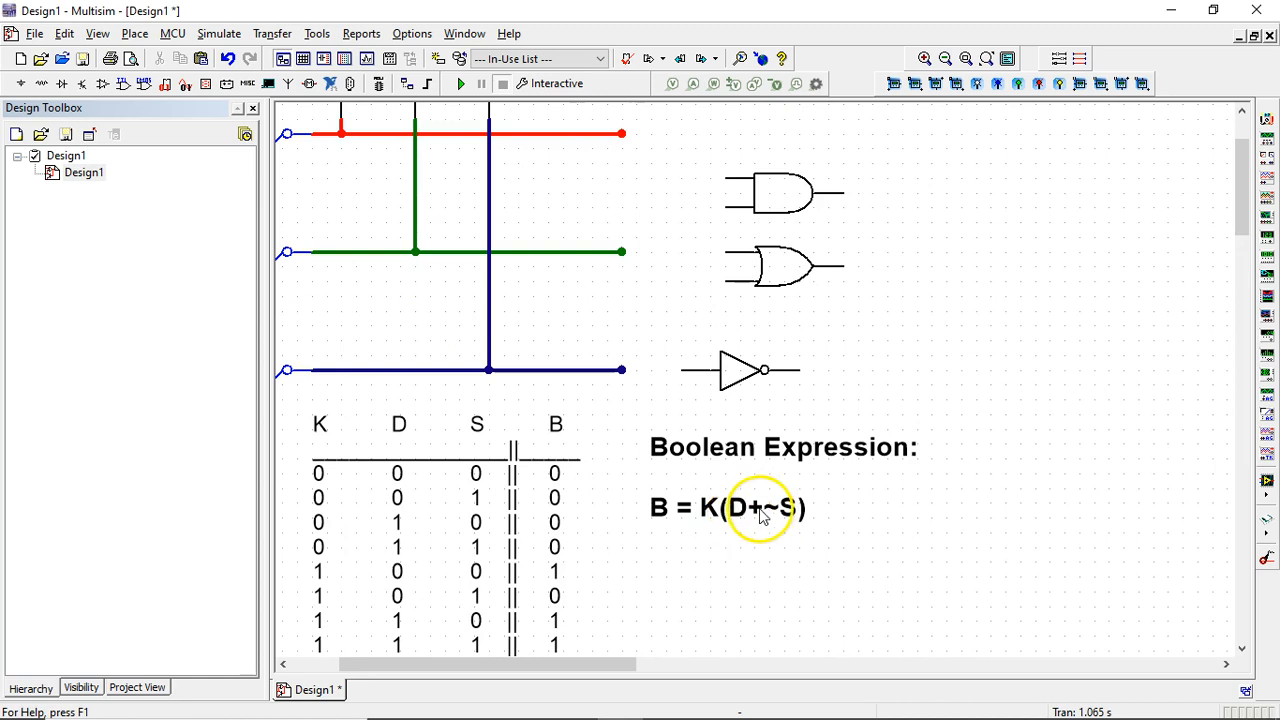
left_click_drag(675, 398, 837, 446)
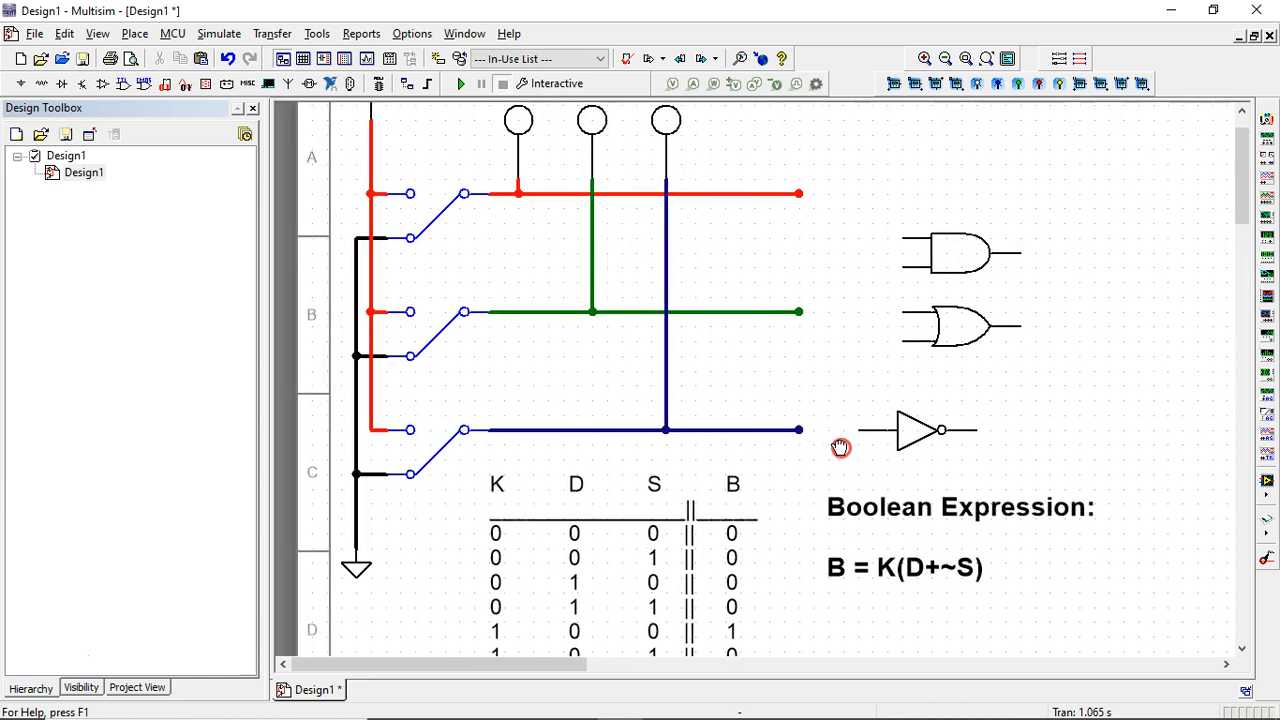
left_click_drag(746, 374, 720, 423)
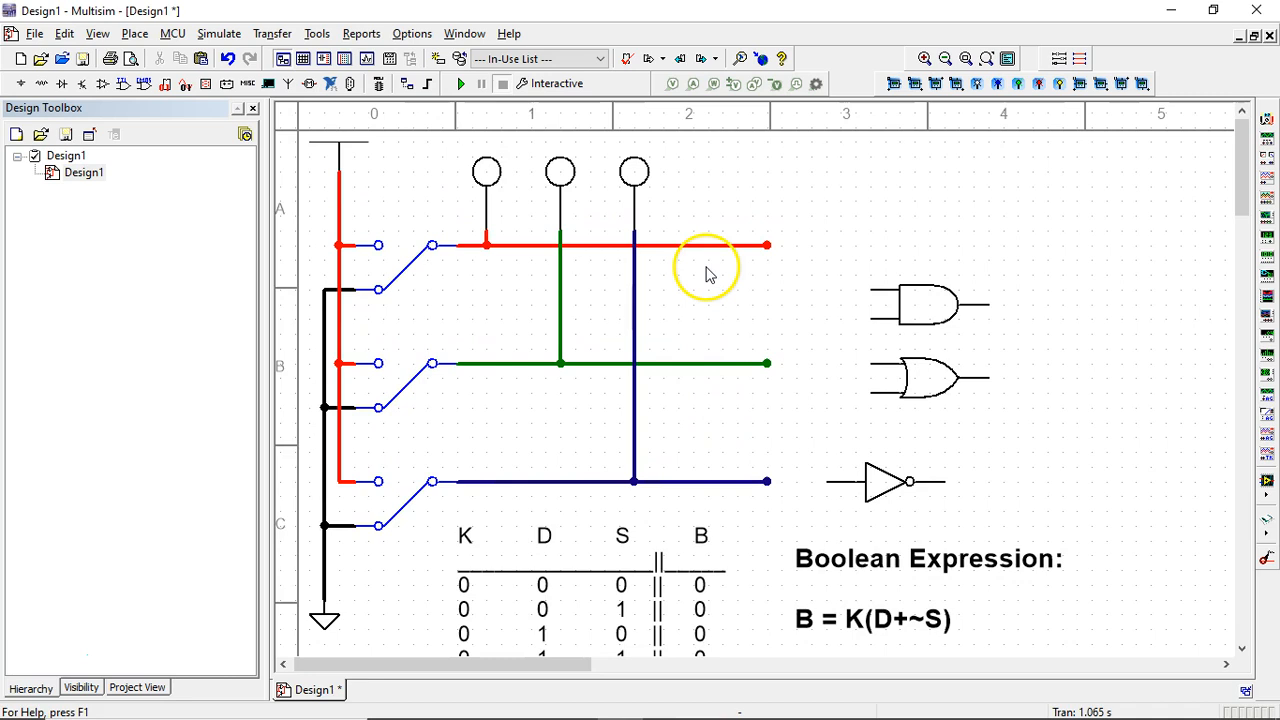
left_click(745, 245)
left_click(722, 312)
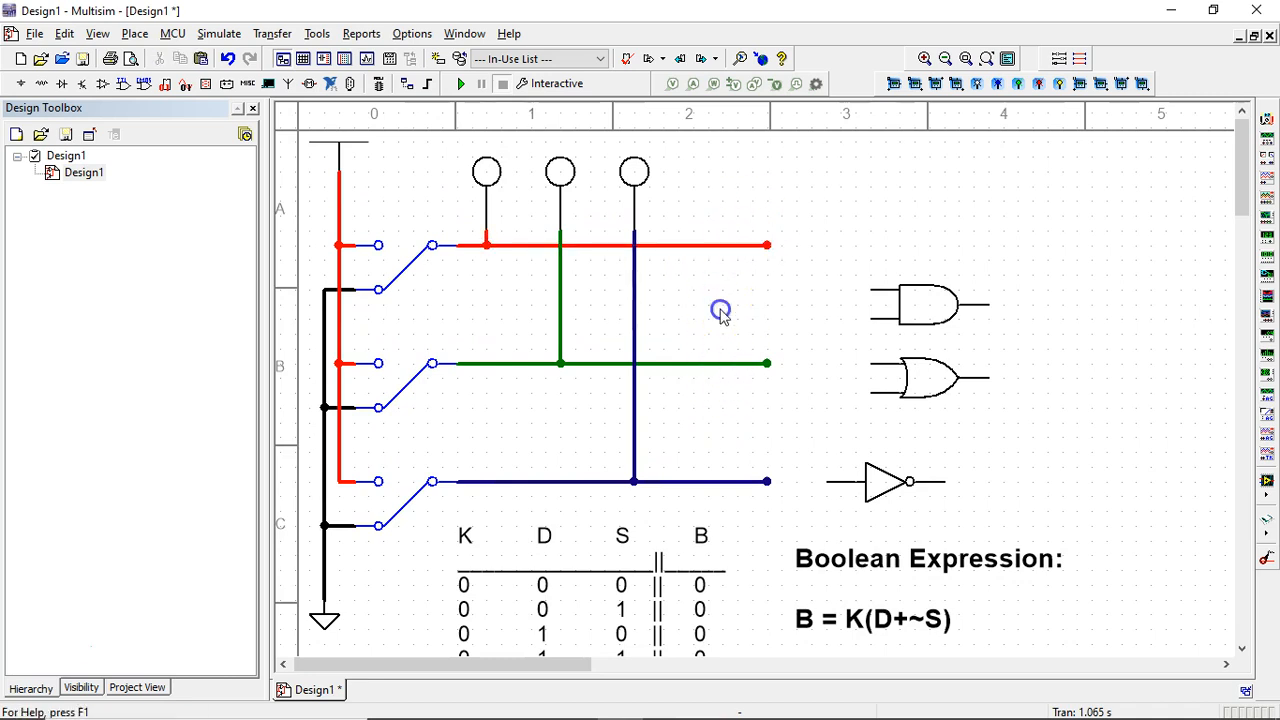
left_click(720, 245)
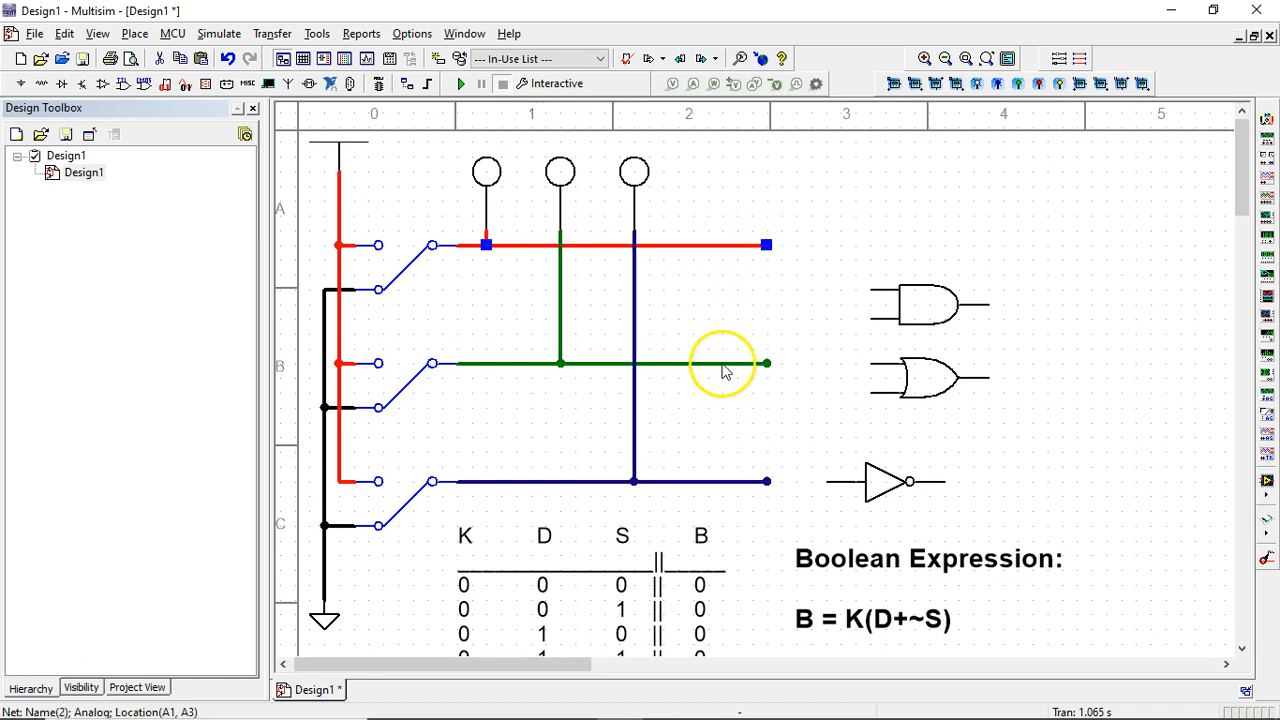
left_click(724, 364)
left_click(721, 446)
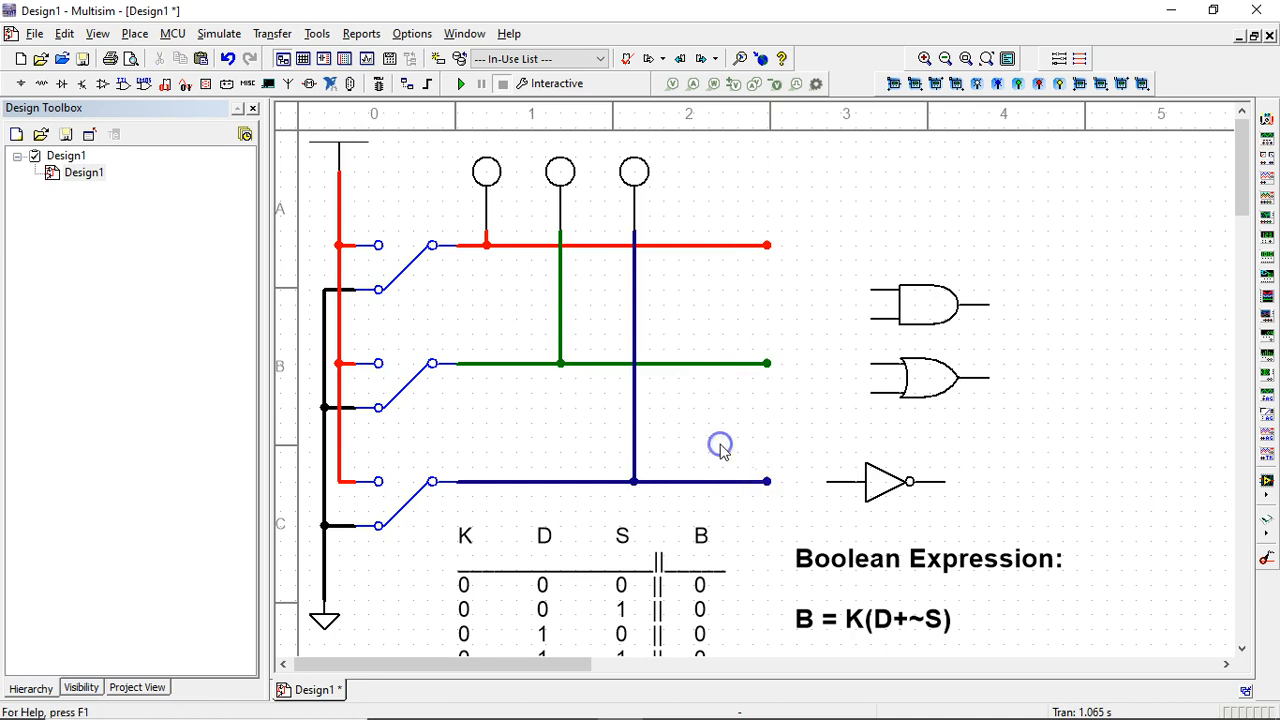
Add the text label S near the end of the blue wire and D near the end of the green wire
left_click(722, 456)
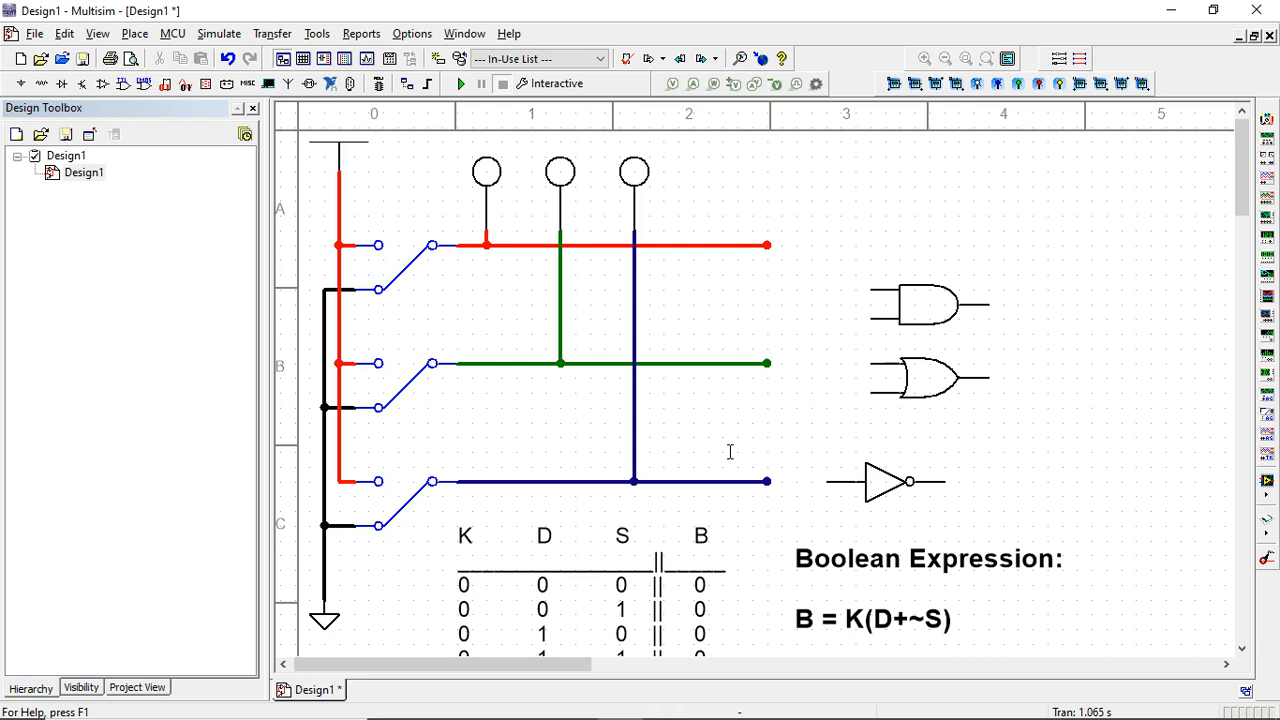
left_click(714, 465)
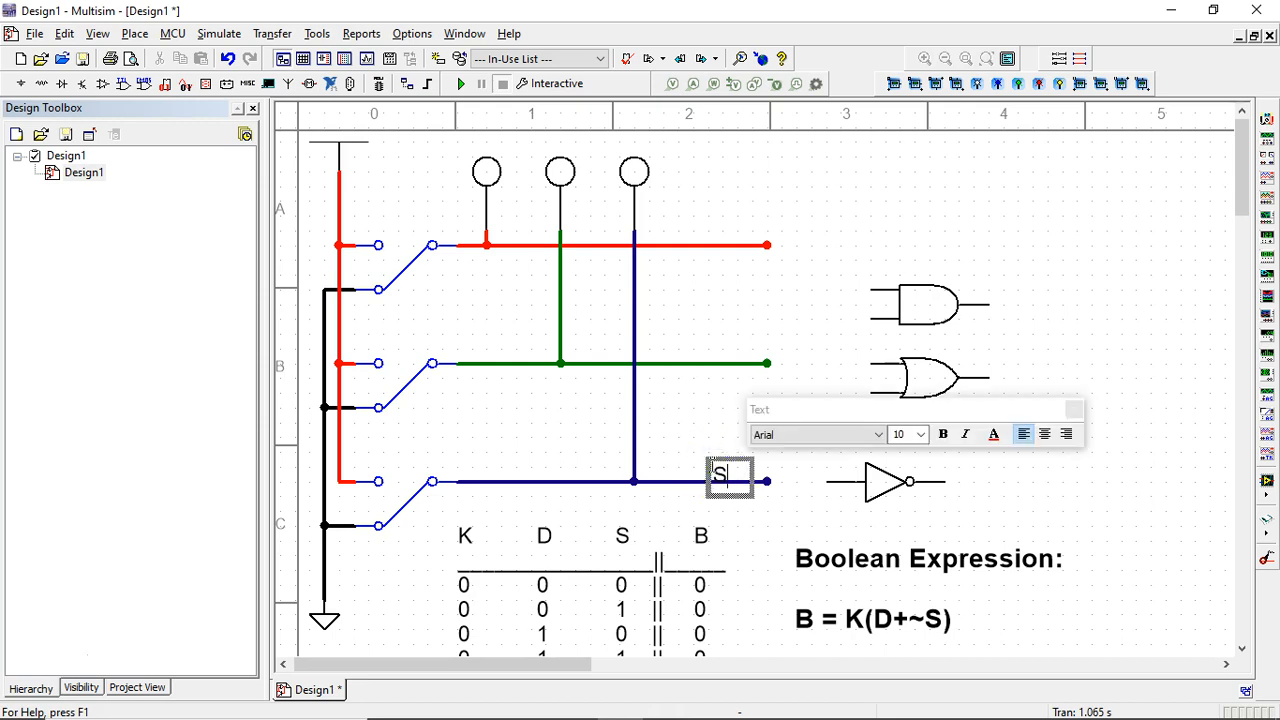
left_click(723, 333)
left_click(718, 346)
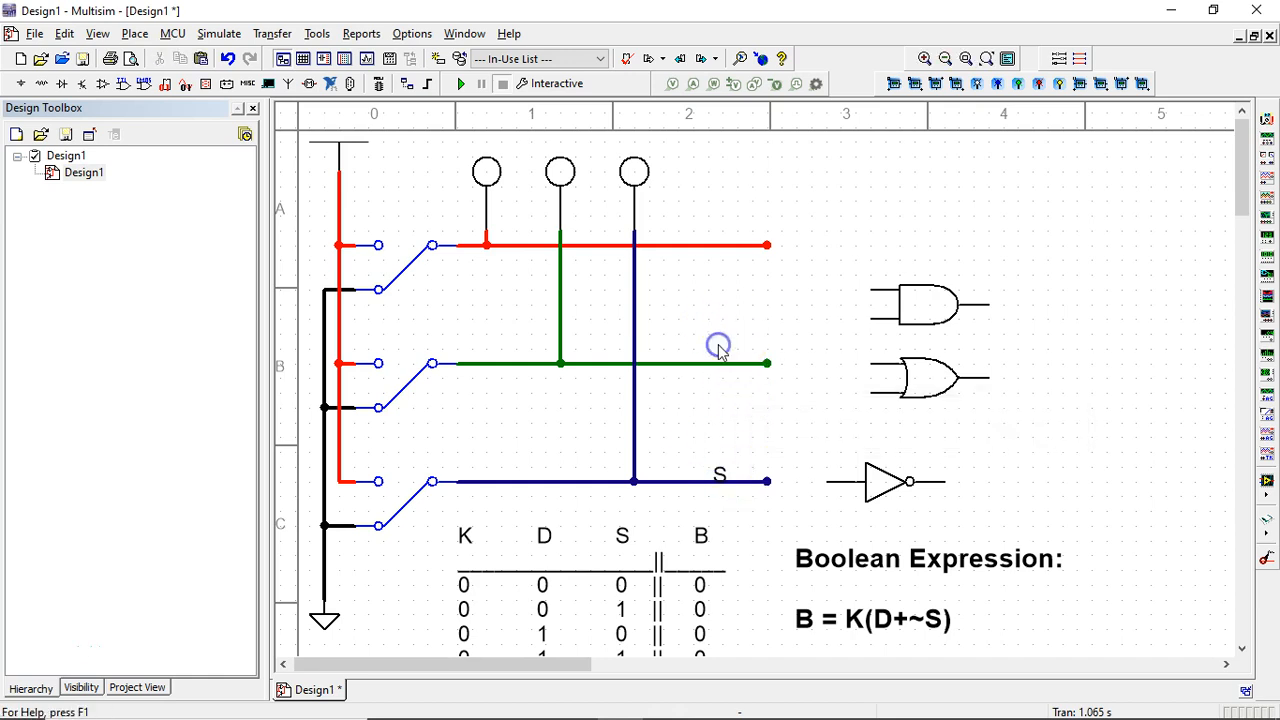
left_click(719, 345)
type("D")
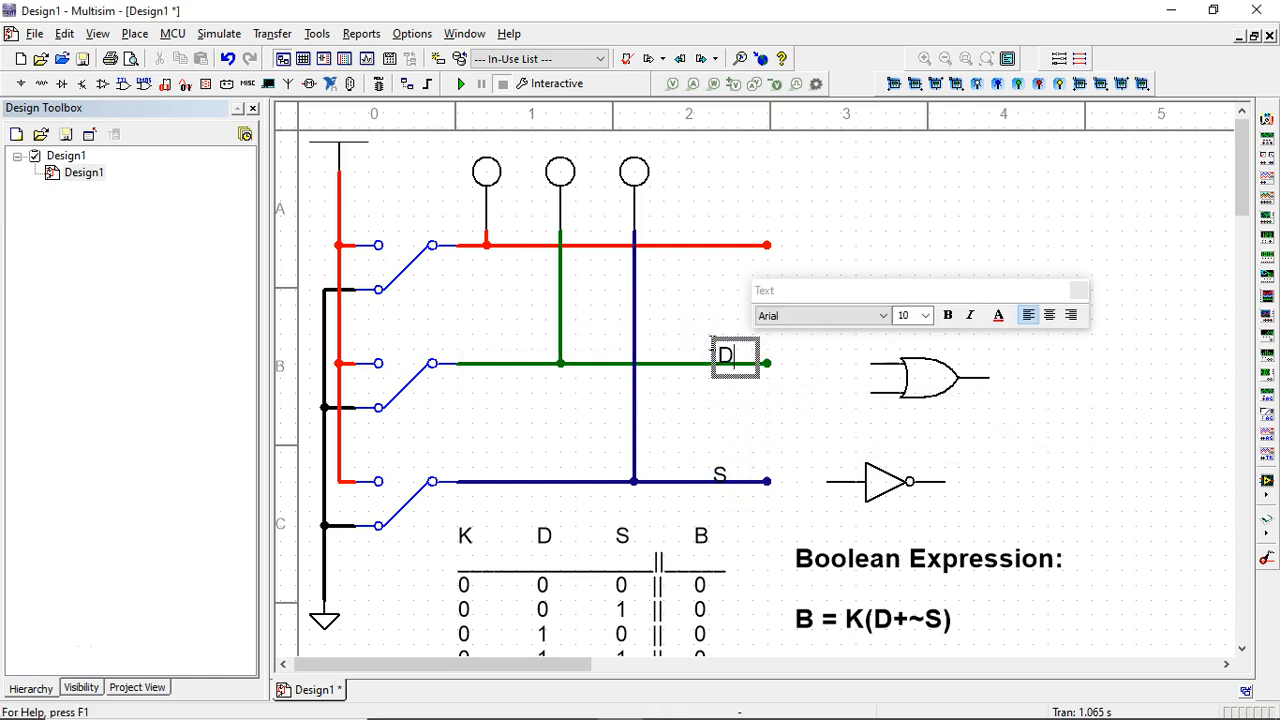
Add the text label K near the end of the red wire
left_click(714, 200)
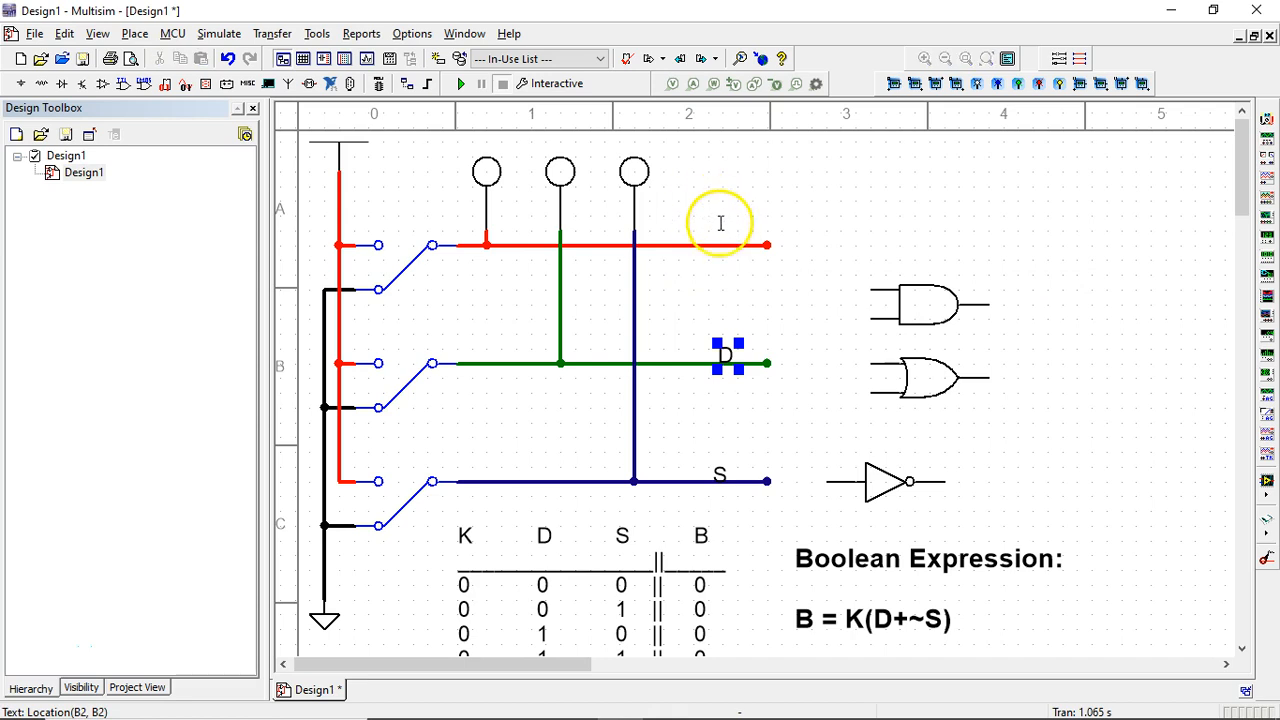
left_click(719, 234)
type("K")
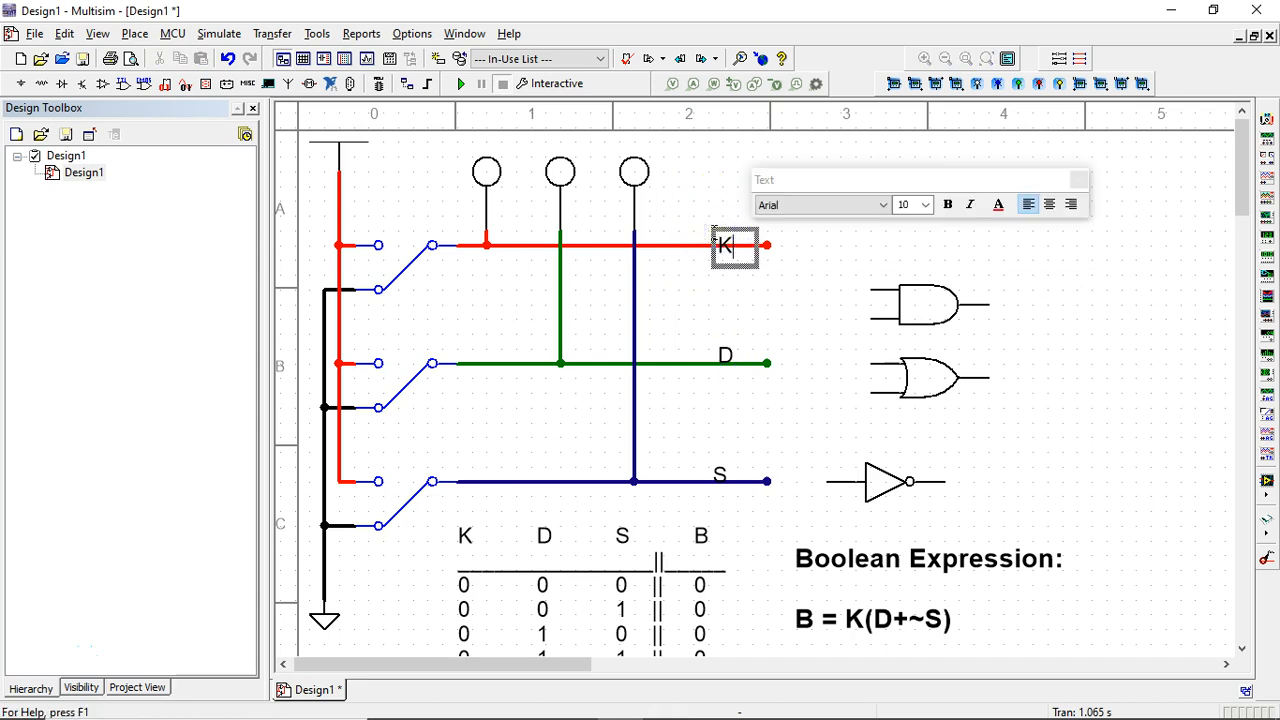
left_click(756, 305)
Move the K, D and S labels up so each sits above its own wire
left_click(723, 248)
left_click(722, 266)
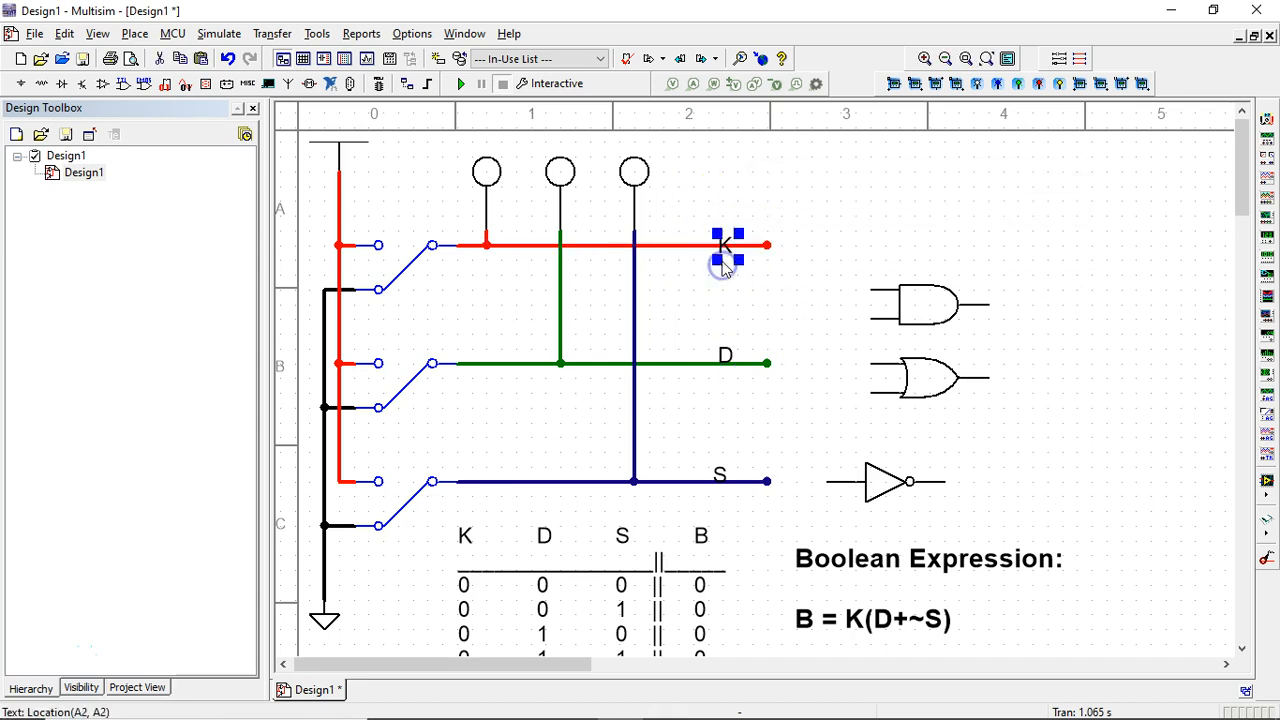
left_click_drag(726, 256, 726, 241)
left_click_drag(721, 352, 723, 343)
left_click(774, 426)
left_click_drag(724, 478, 744, 466)
left_click(723, 473)
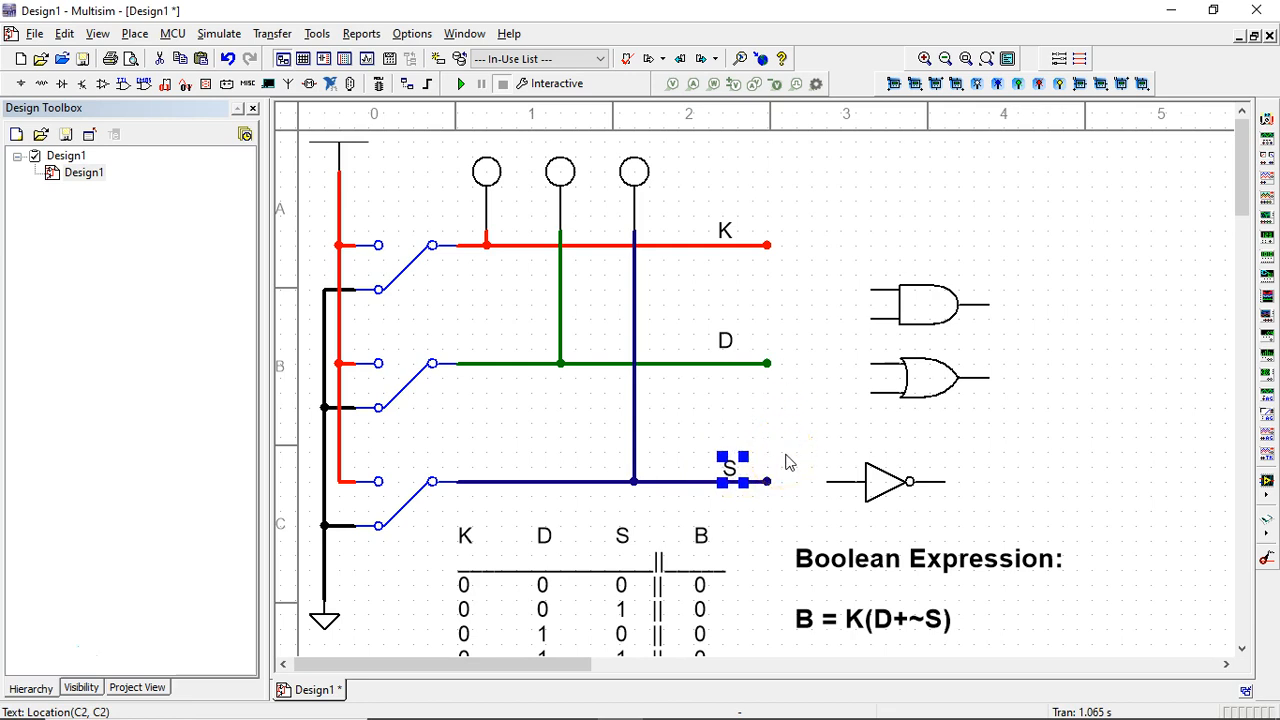
Wire the blue S line to the NOT gate's input and draw a short wire out of its output
left_click(1006, 365)
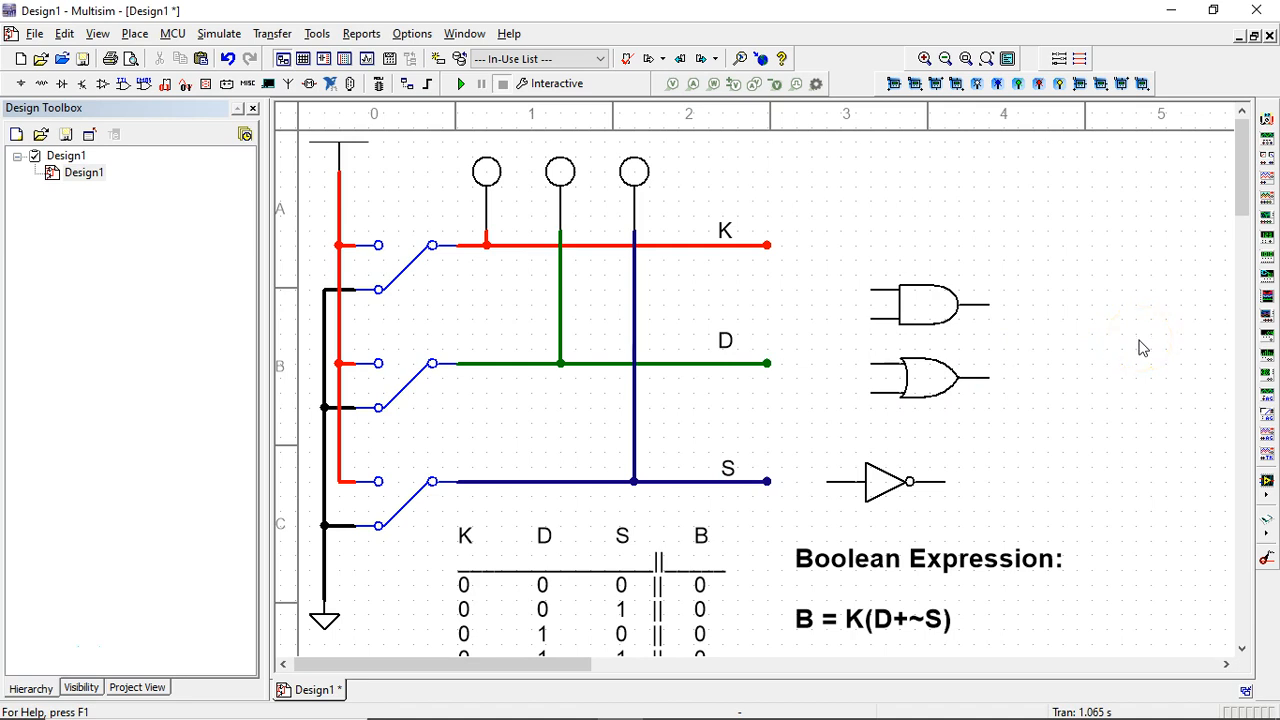
left_click_drag(1143, 348, 1090, 287)
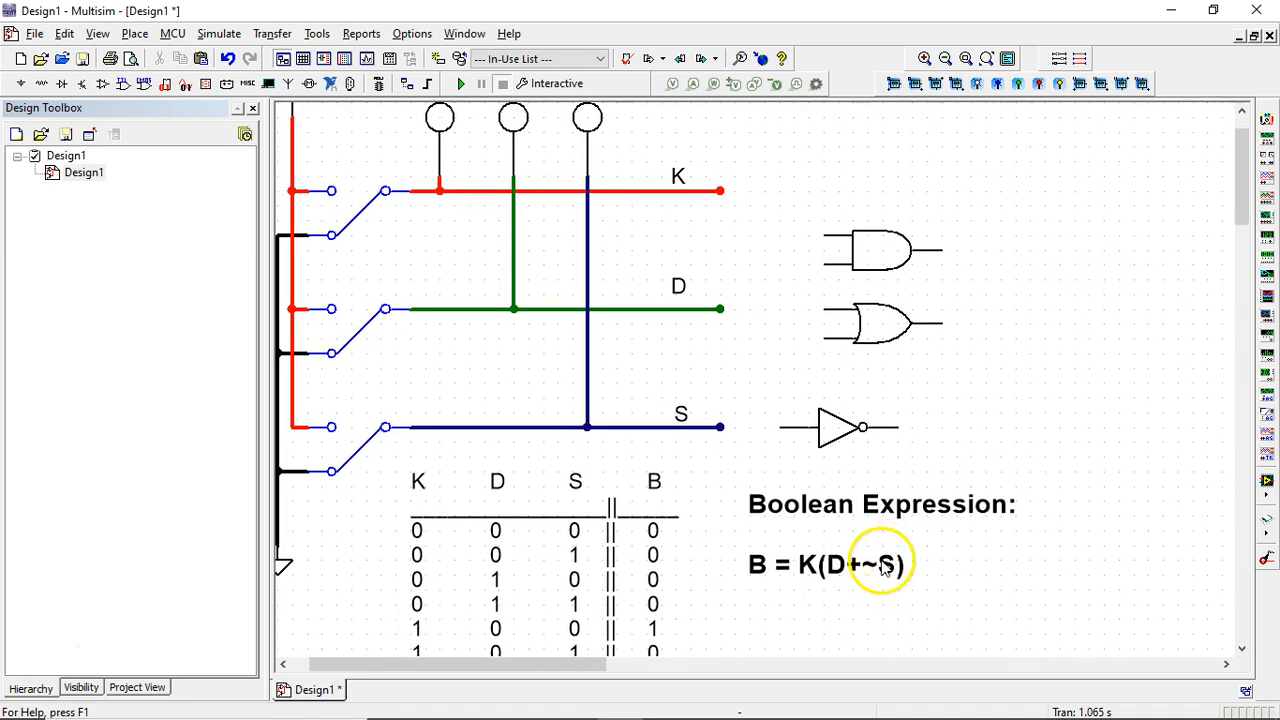
left_click(725, 427)
left_click(780, 427)
left_click_drag(1015, 377, 837, 400)
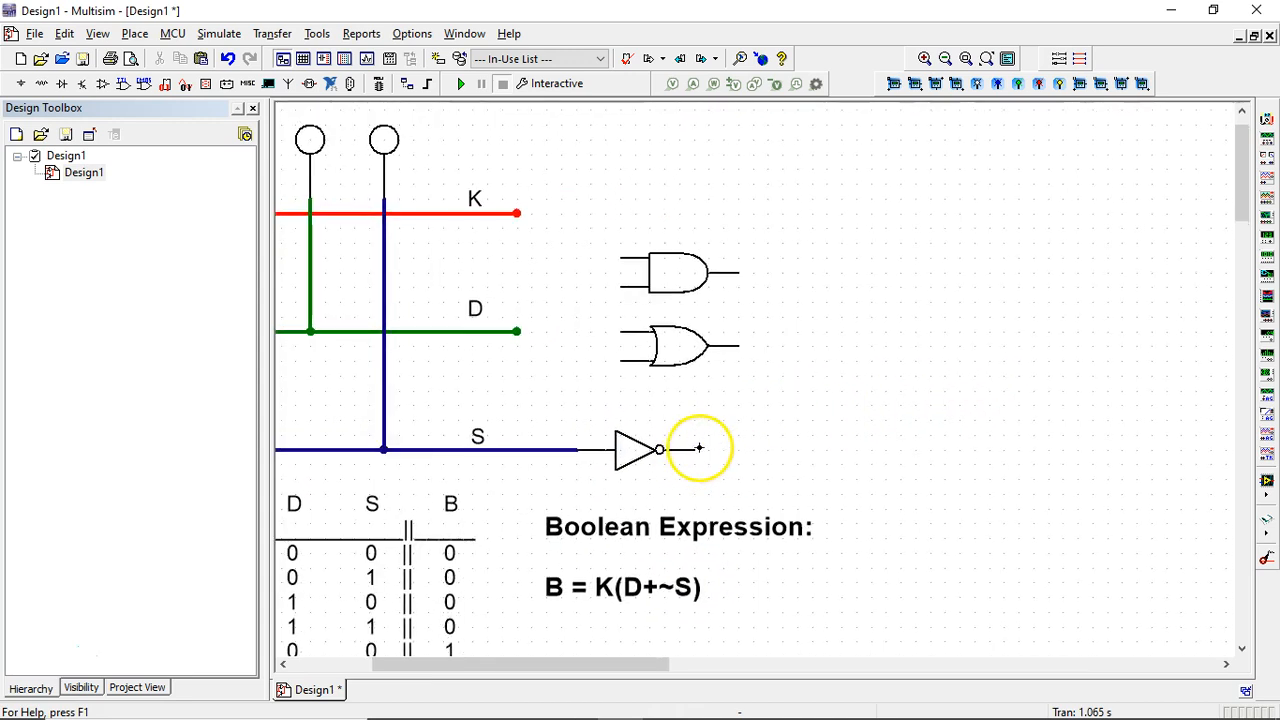
left_click(696, 448)
double_click(770, 449)
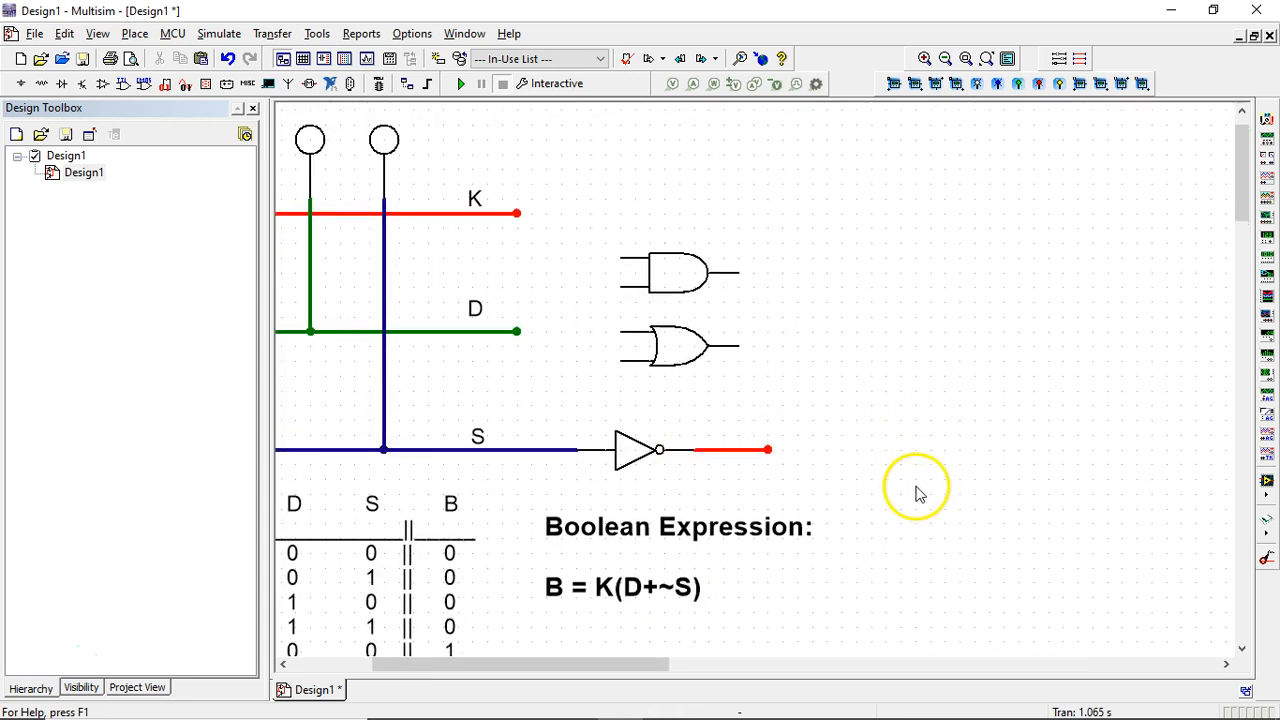
Move the OR gate to the right of the NOT gate and wire the D line and the NOT output to its inputs
left_click(645, 598)
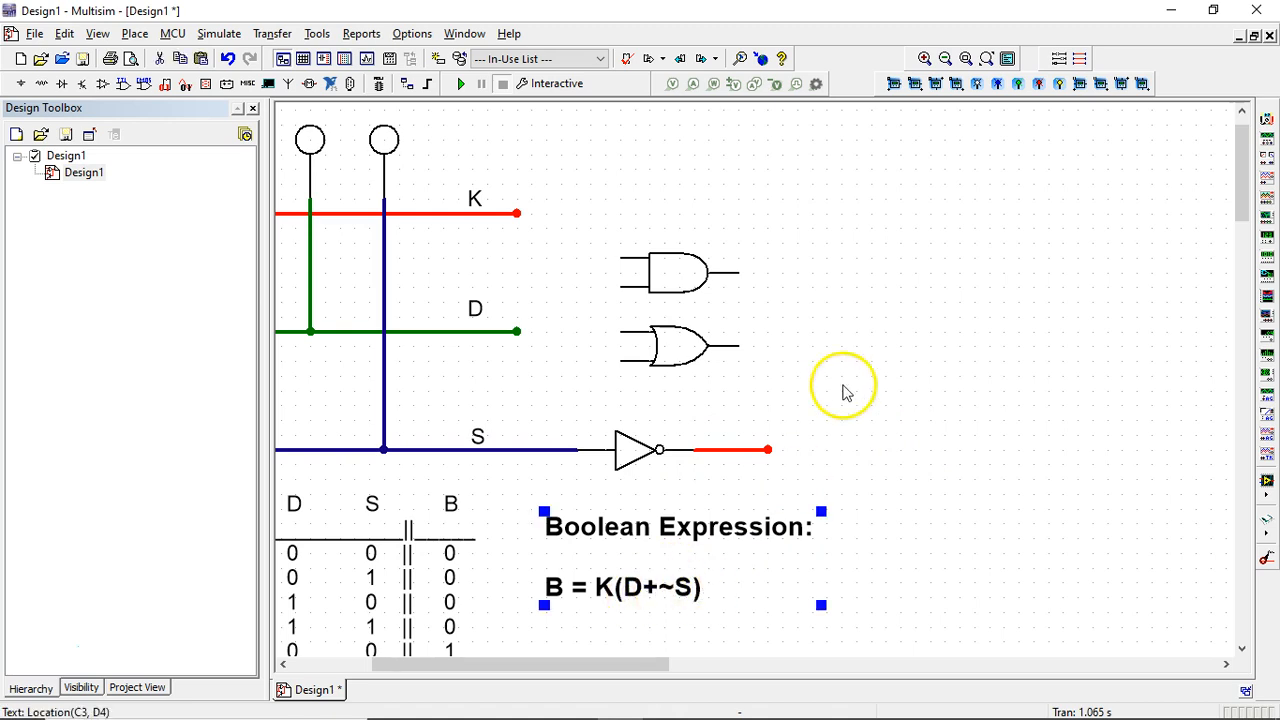
left_click_drag(662, 346, 880, 348)
left_click(560, 340)
left_click(514, 331)
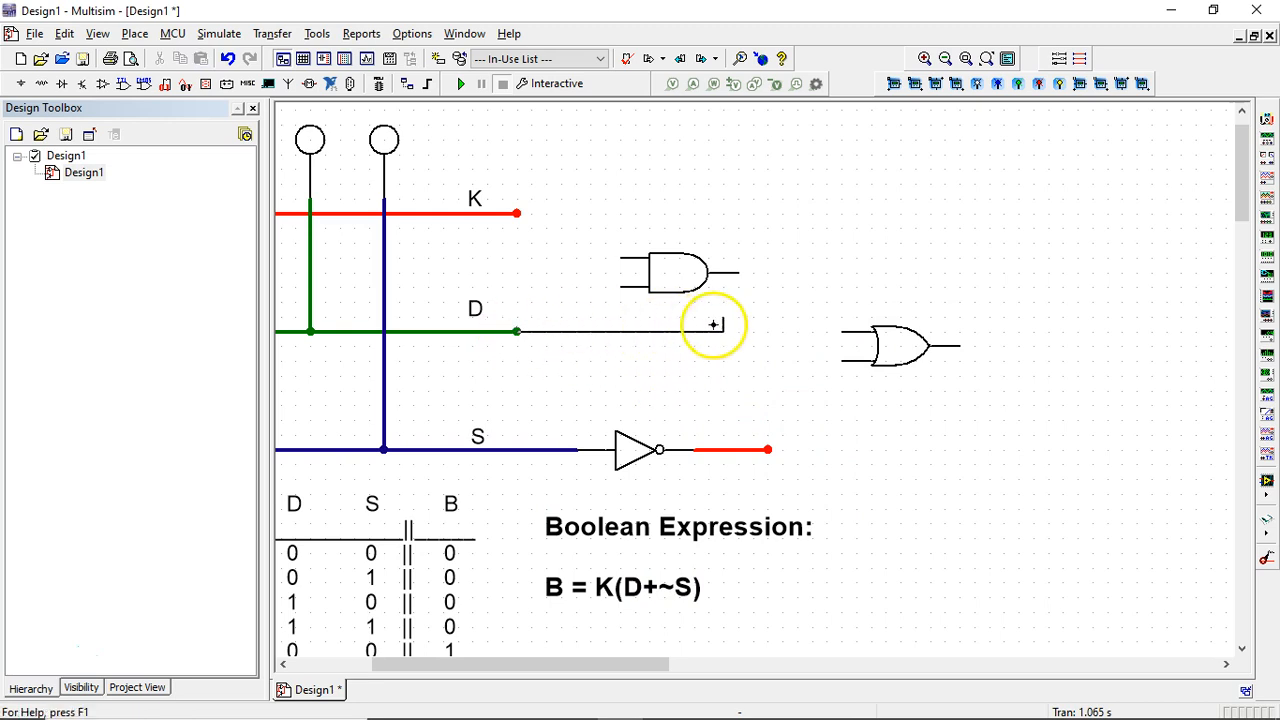
left_click(845, 331)
left_click(767, 449)
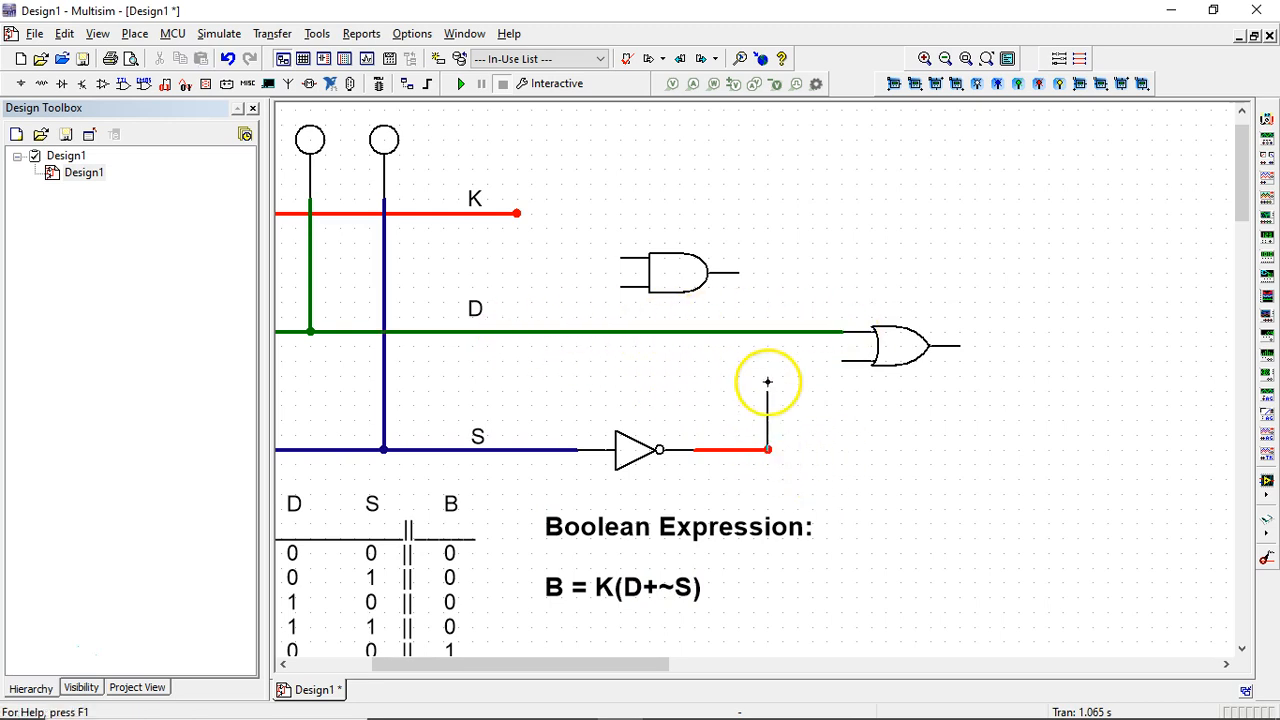
left_click(843, 360)
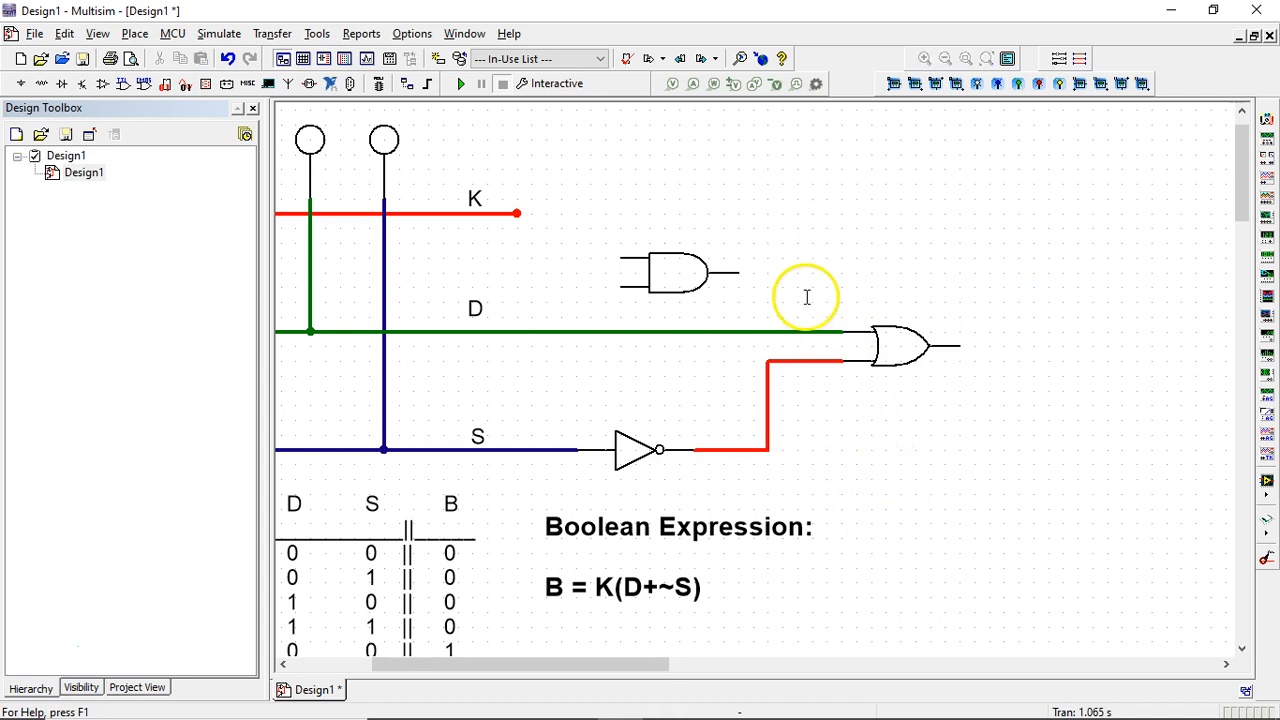
Add the text label ~S below the NOT gate's output wire and D+~S at the OR gate's output
left_click(742, 470)
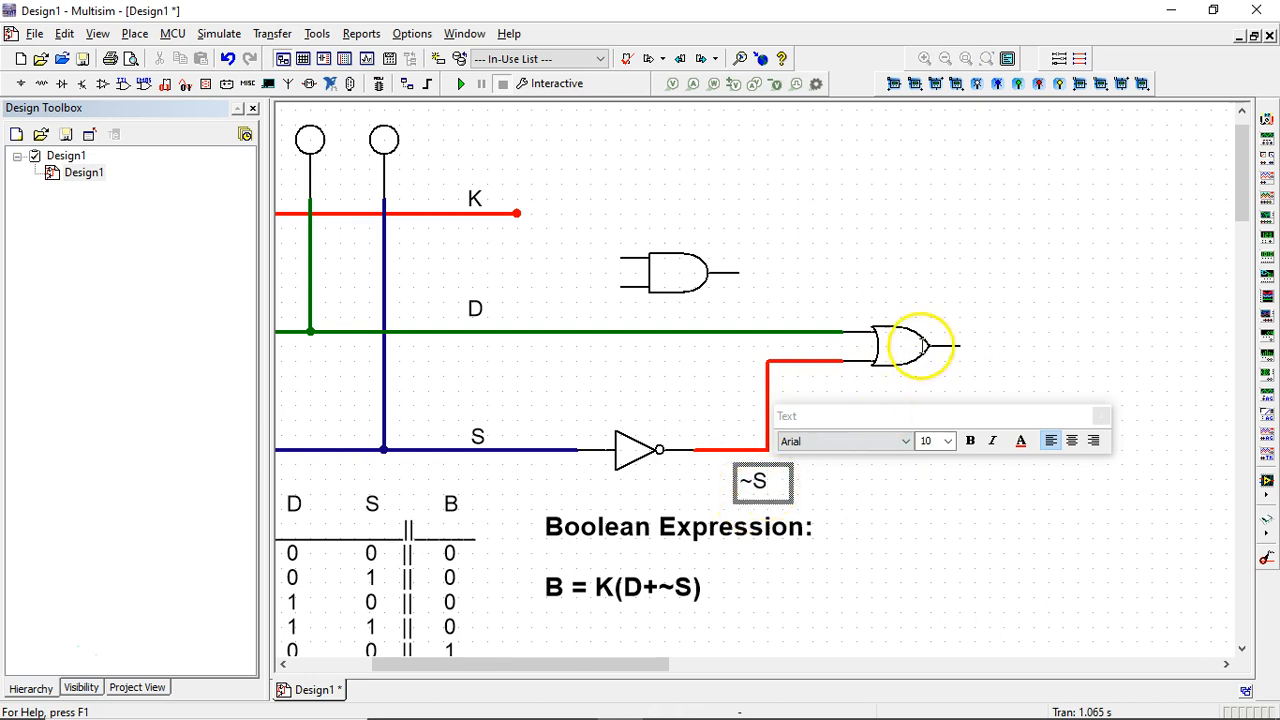
left_click(917, 398)
left_click(945, 308)
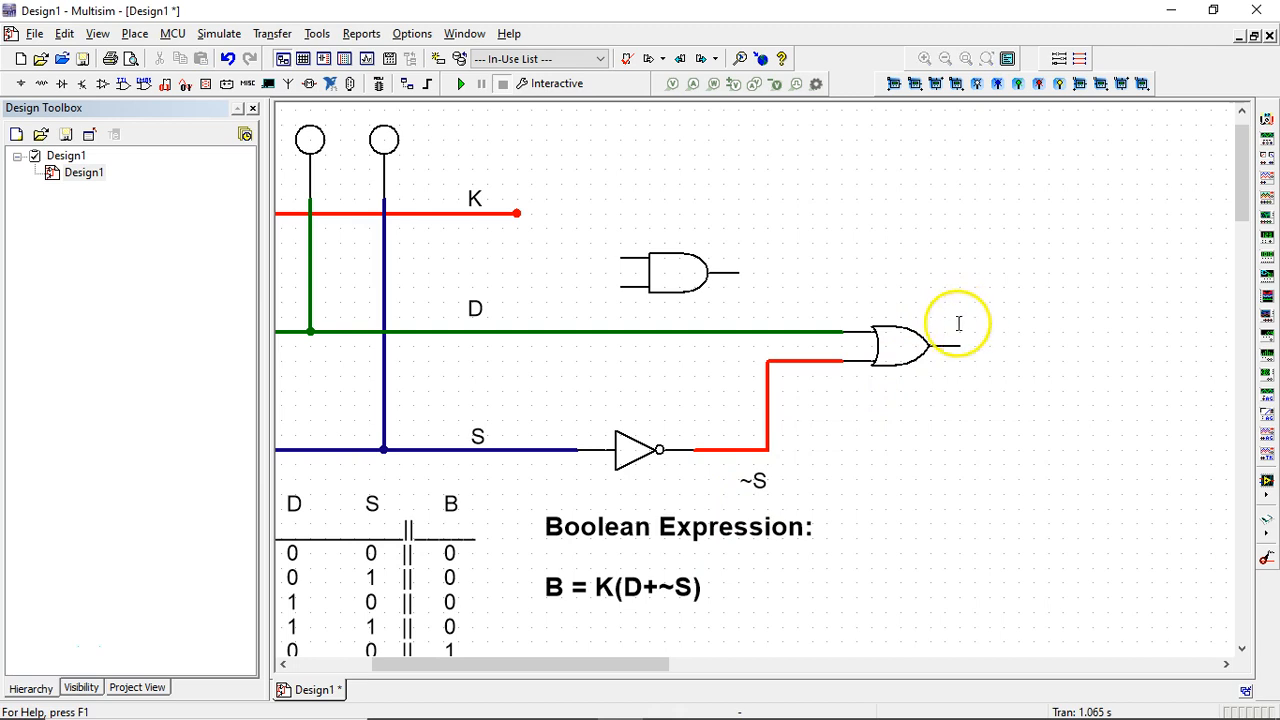
left_click(958, 323)
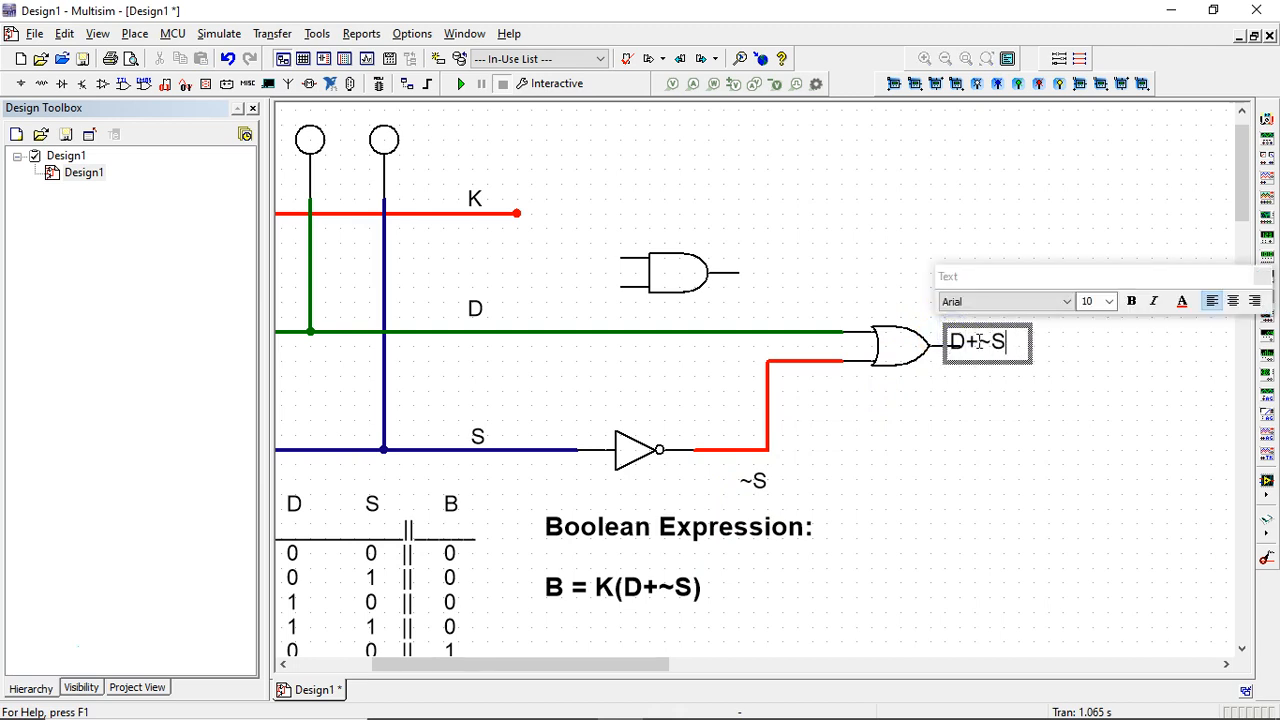
left_click(977, 449)
Draw a short wire out of the OR gate's output and position the ~S and D+~S labels beside their wires
left_click_drag(754, 484, 778, 416)
left_click(966, 363)
left_click_drag(980, 338, 957, 325)
left_click(984, 372)
left_click(963, 347)
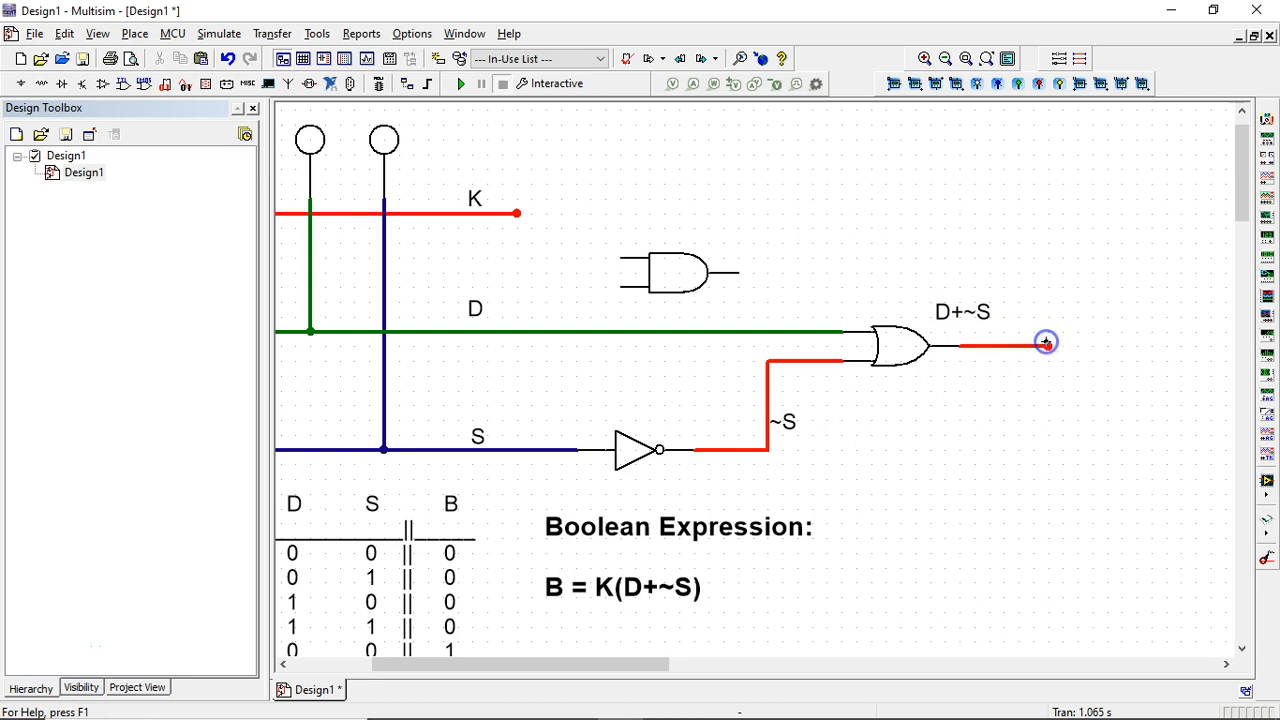
left_click_drag(958, 306, 1002, 322)
left_click(1005, 477)
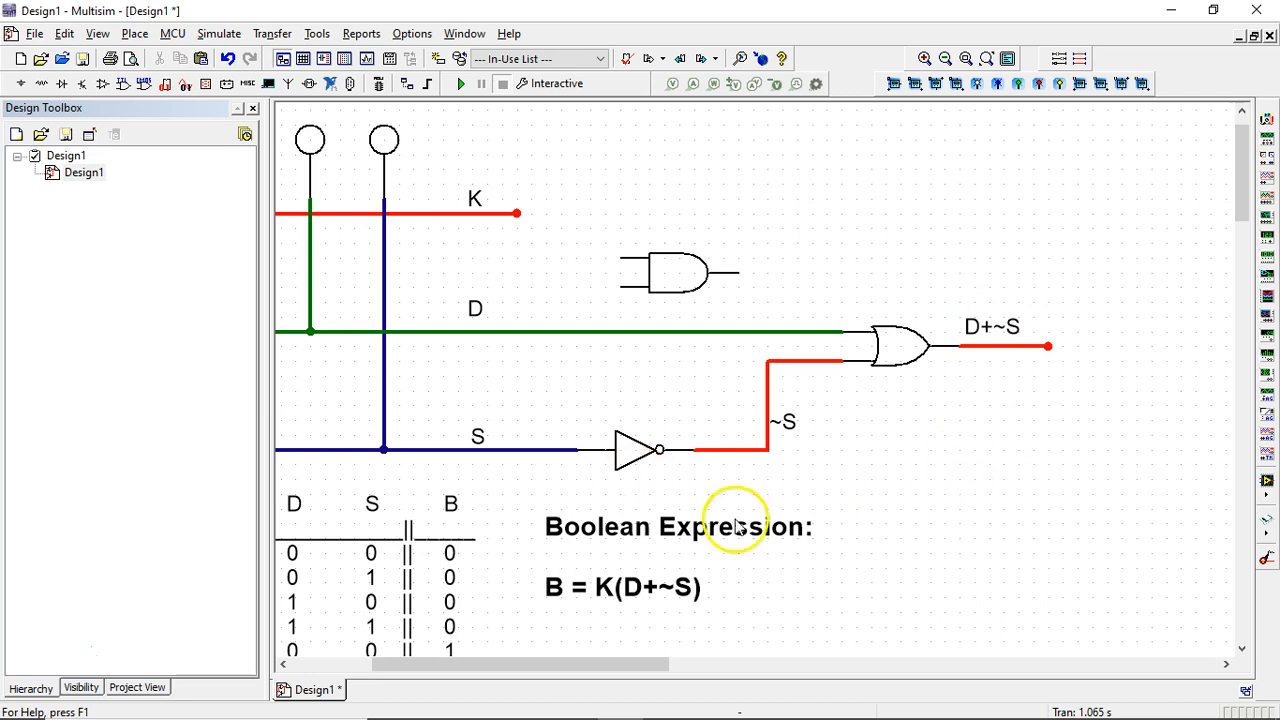
left_click(480, 440)
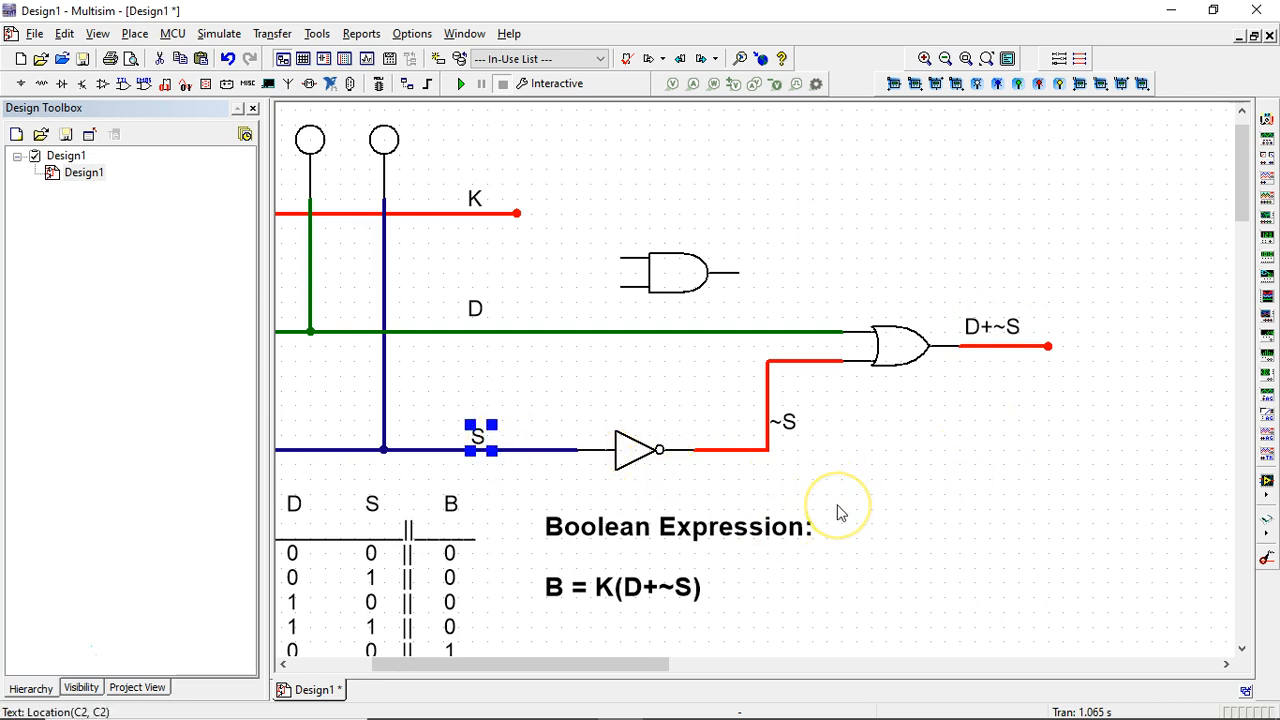
left_click(633, 449)
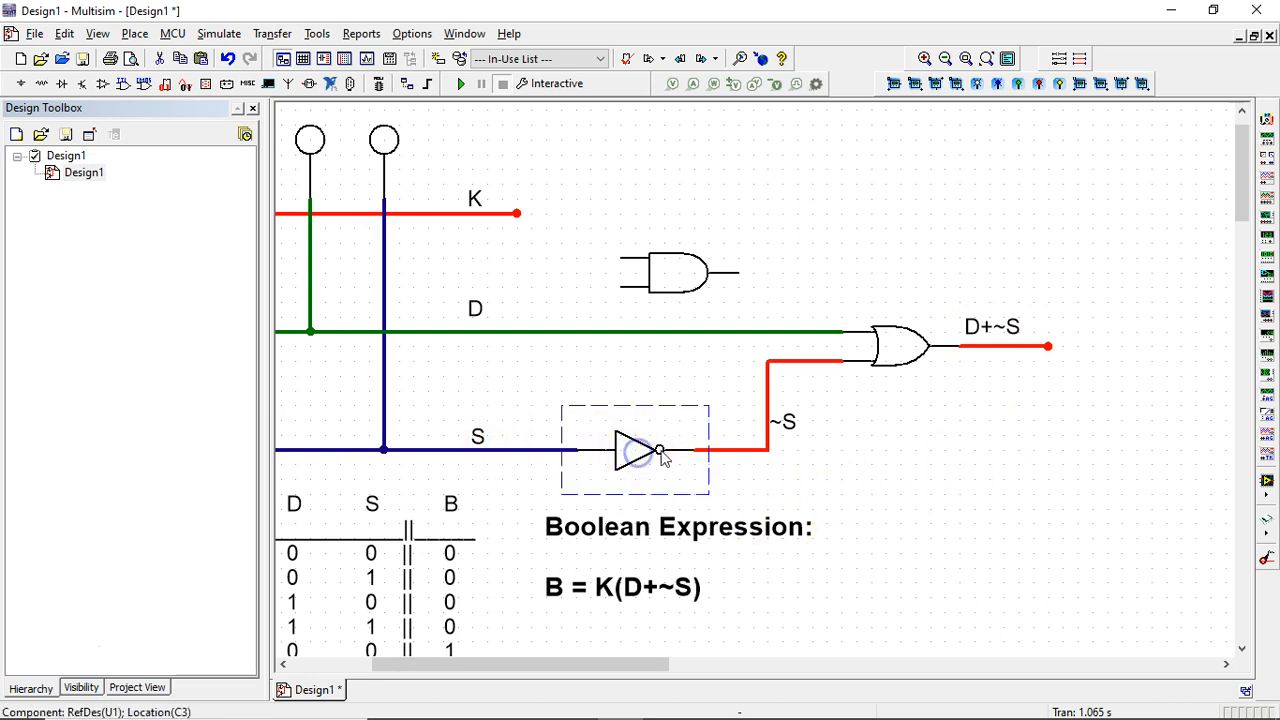
left_click(780, 421)
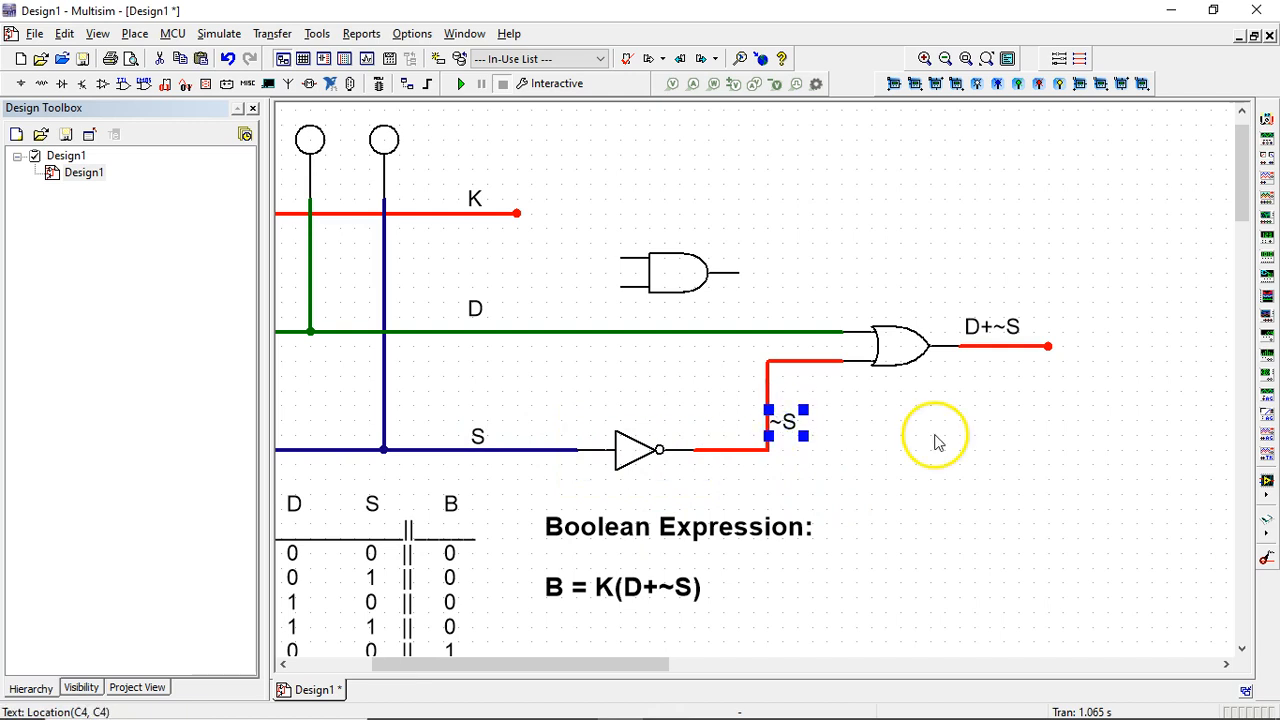
left_click(908, 358)
Copy the D label above the OR gate's upper input and move the ~S label under its lower input
left_click(478, 310)
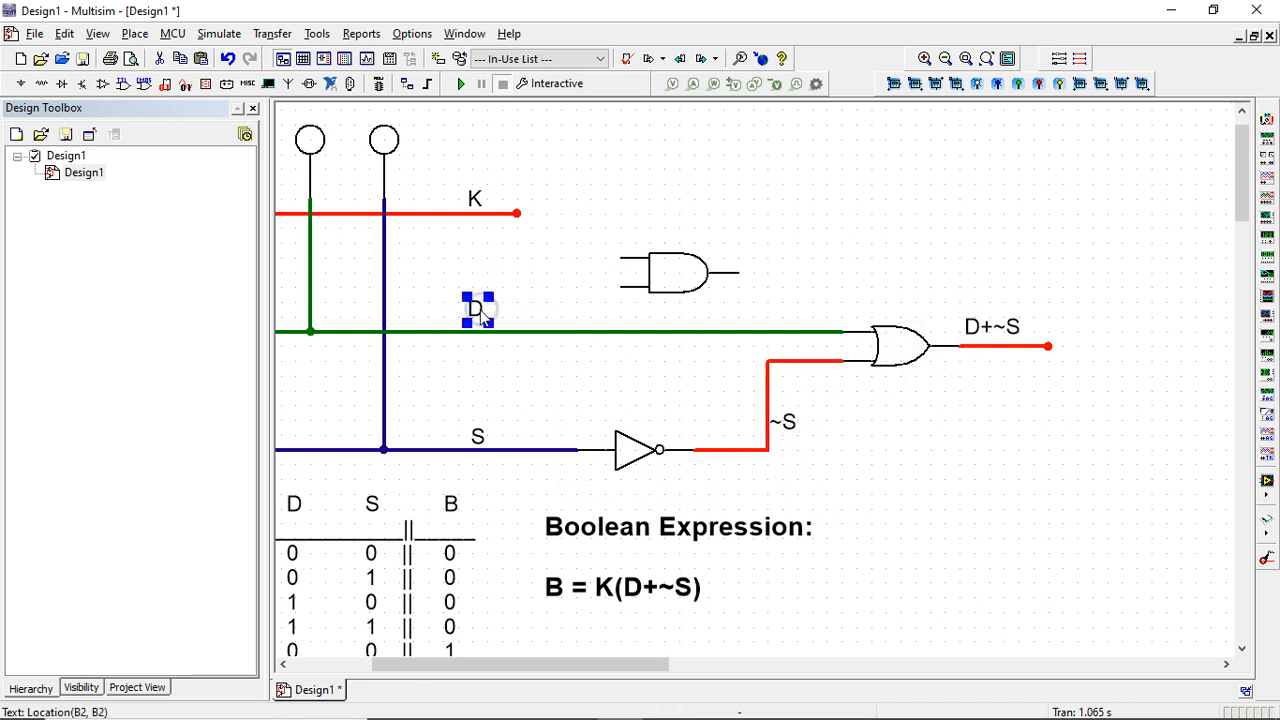
key("ctrl+c")
key("ctrl+v")
left_click(791, 322)
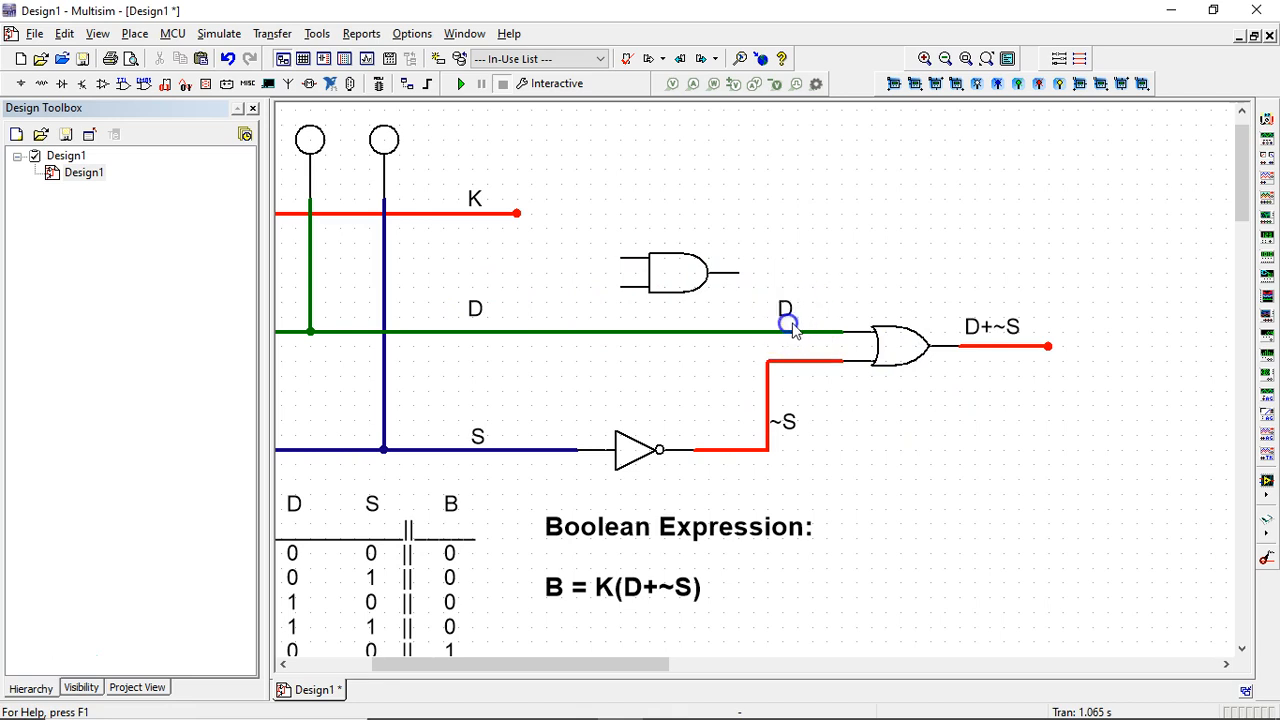
left_click_drag(785, 308, 829, 308)
left_click_drag(785, 420, 827, 378)
left_click(885, 430)
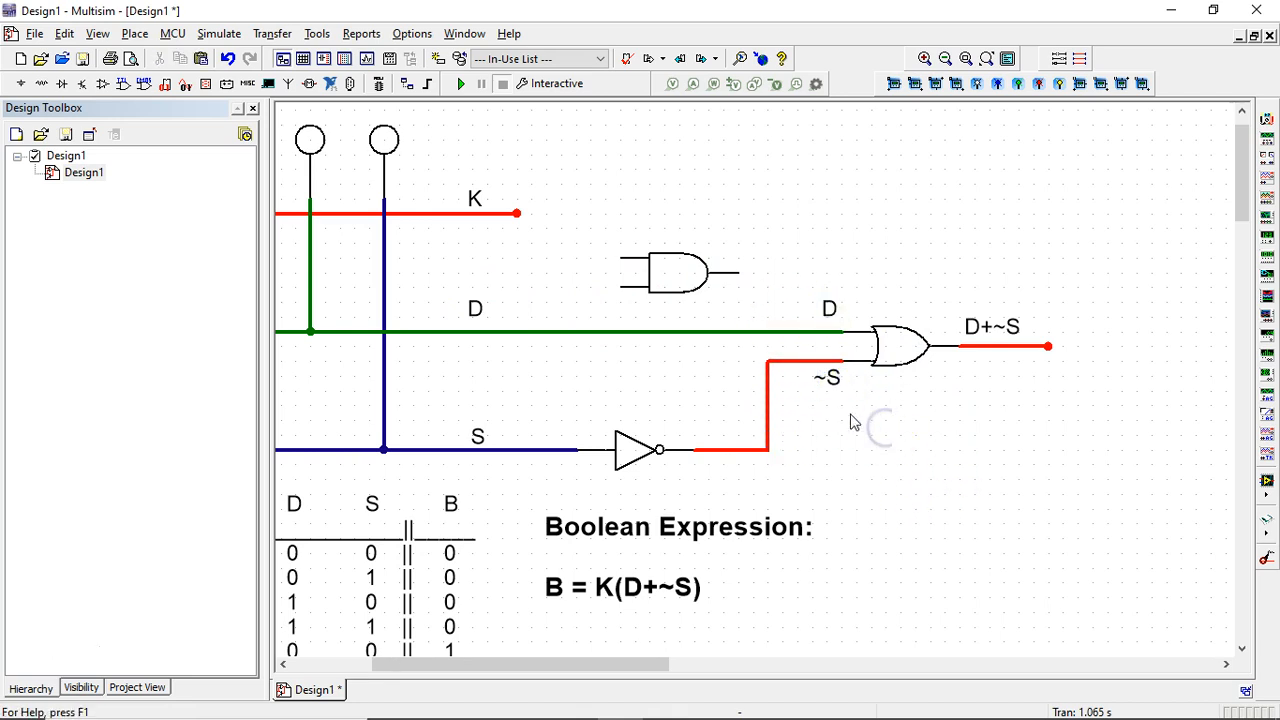
Place another ~S label just above the NOT gate's output wire
left_click(827, 392)
left_click(709, 434)
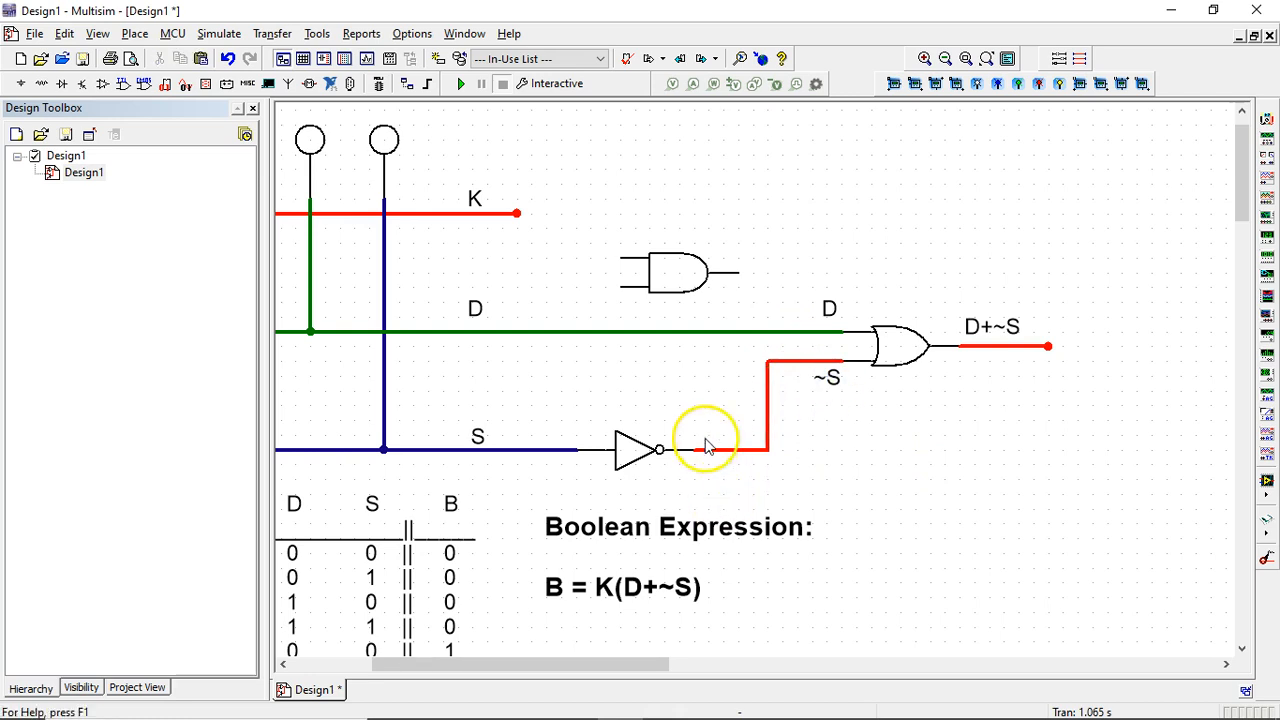
left_click(705, 427)
left_click(877, 485)
left_click_drag(715, 420, 711, 434)
left_click(797, 482)
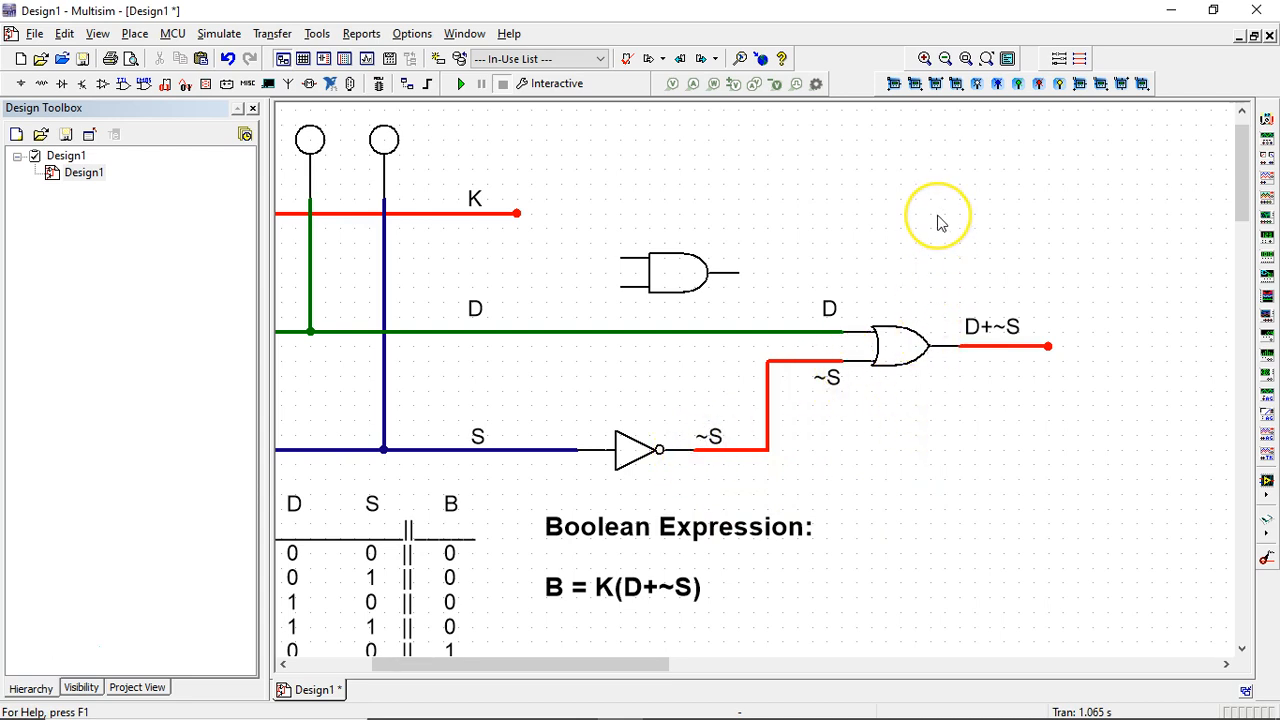
left_click(632, 586)
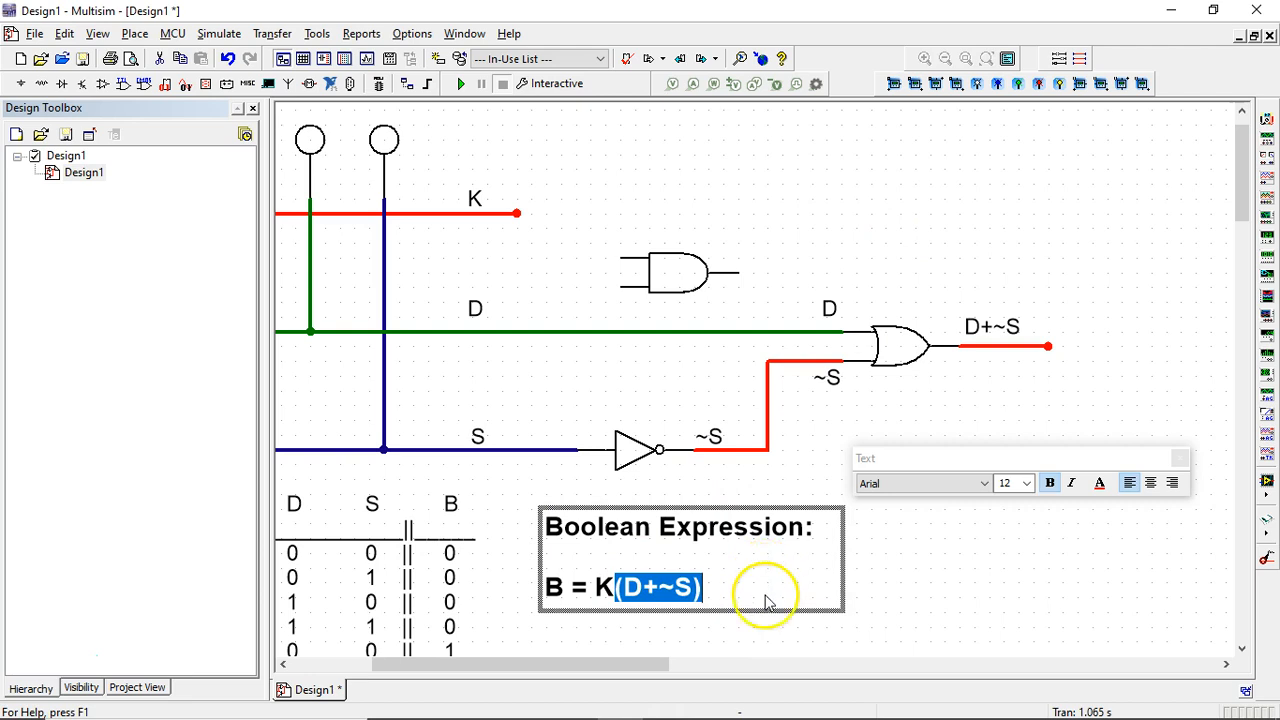
left_click_drag(595, 588, 702, 590)
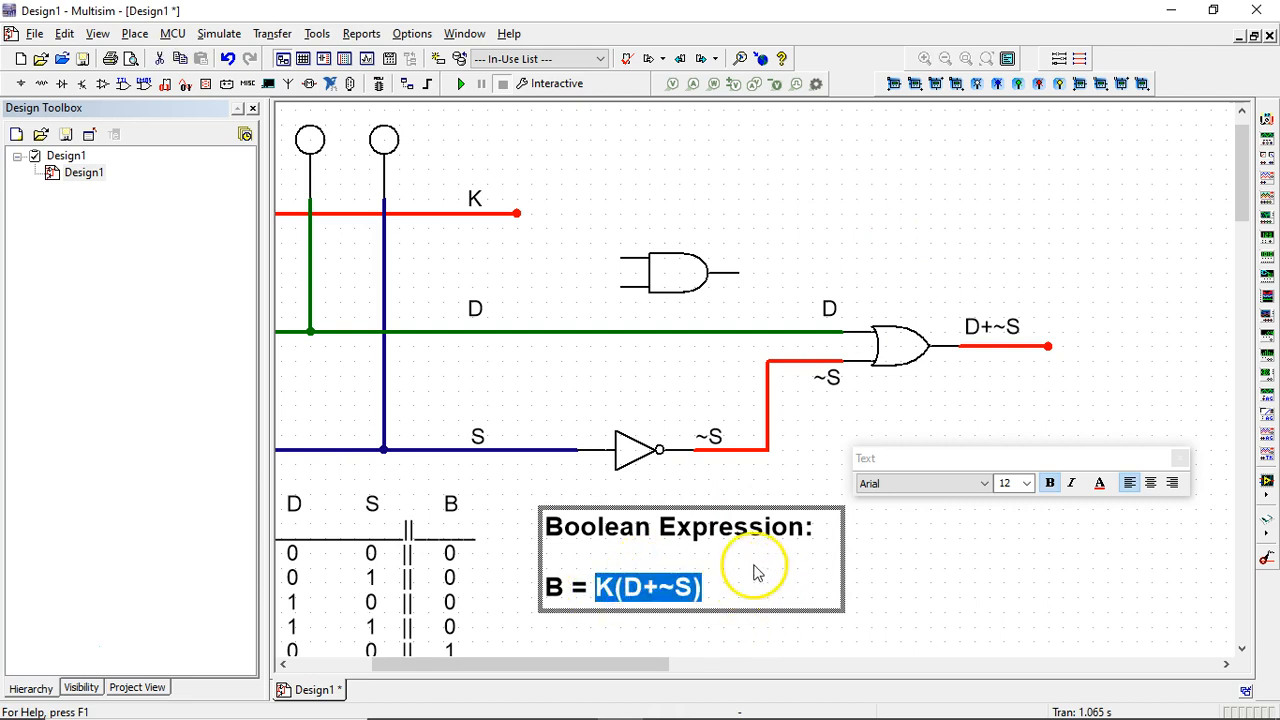
left_click(790, 260)
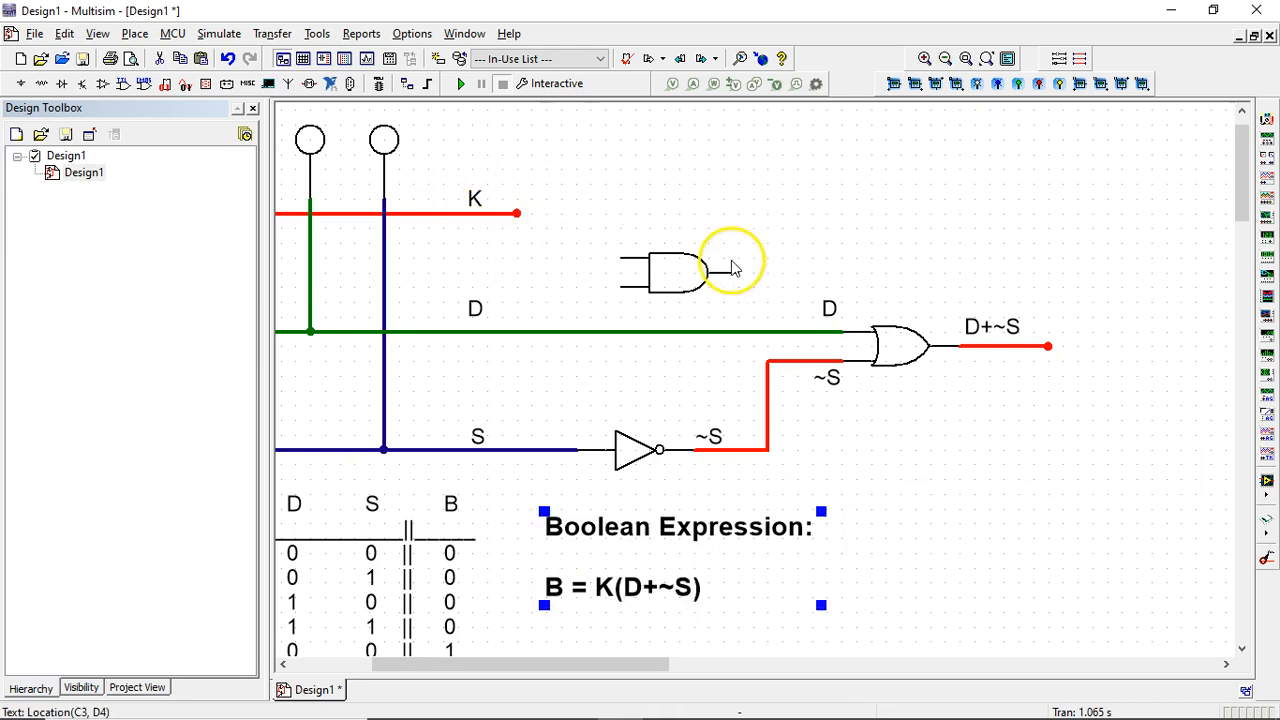
Change the text label at the OR gate's output to (D+~S)
left_click(686, 269)
left_click_drag(729, 252, 660, 273)
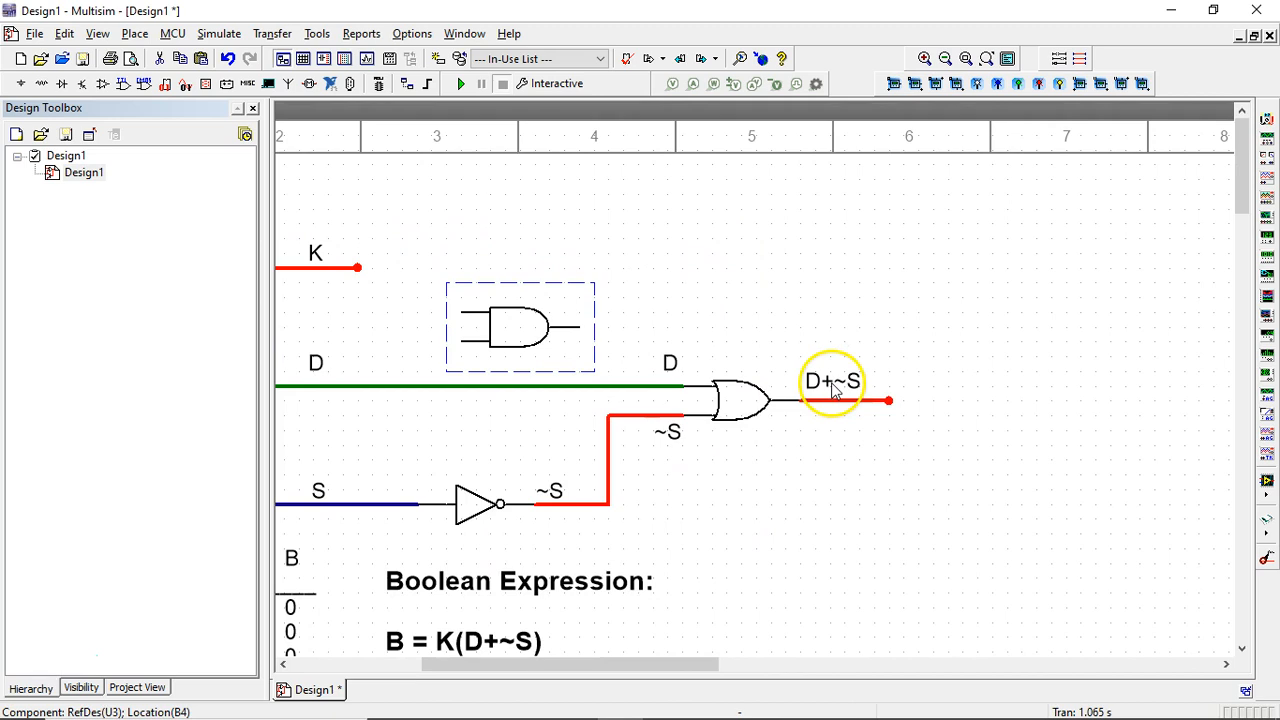
double_click(835, 388)
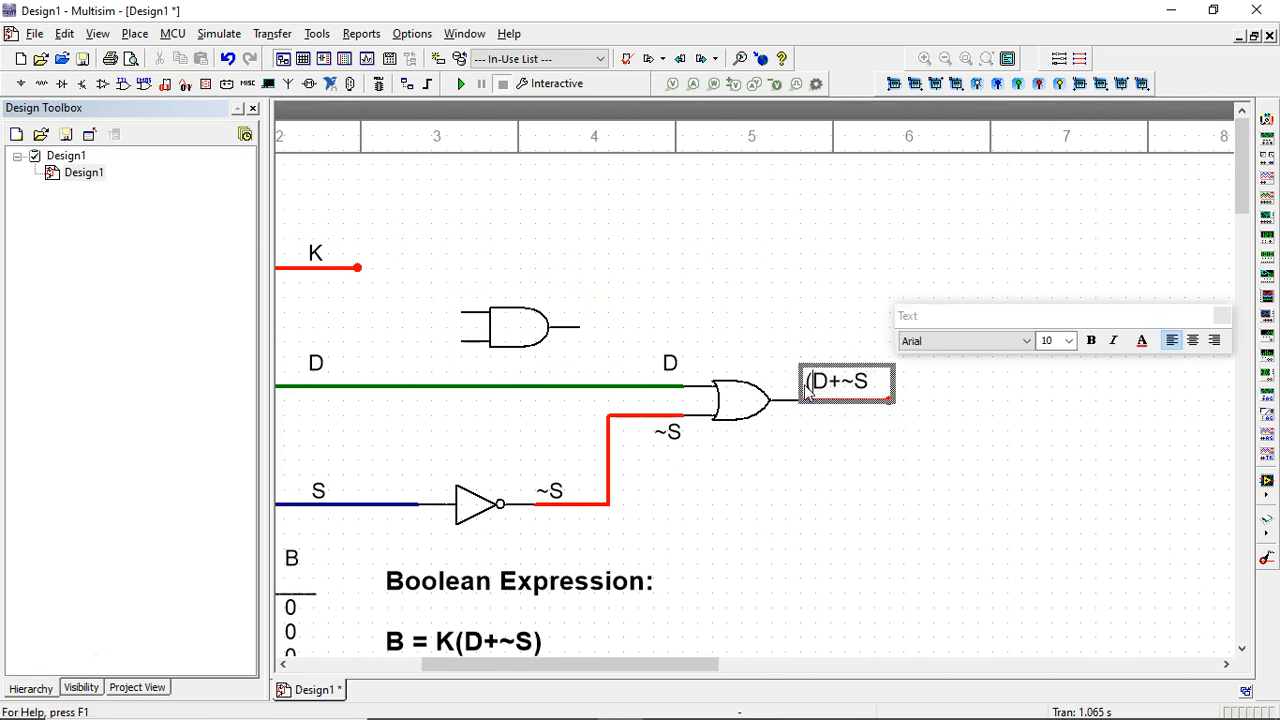
left_click(769, 281)
Move the AND gate right of the OR gate, level with the K line, and wire K and the OR output to its inputs
left_click_drag(477, 309, 1020, 268)
left_click(358, 268)
left_click(932, 268)
left_click(889, 400)
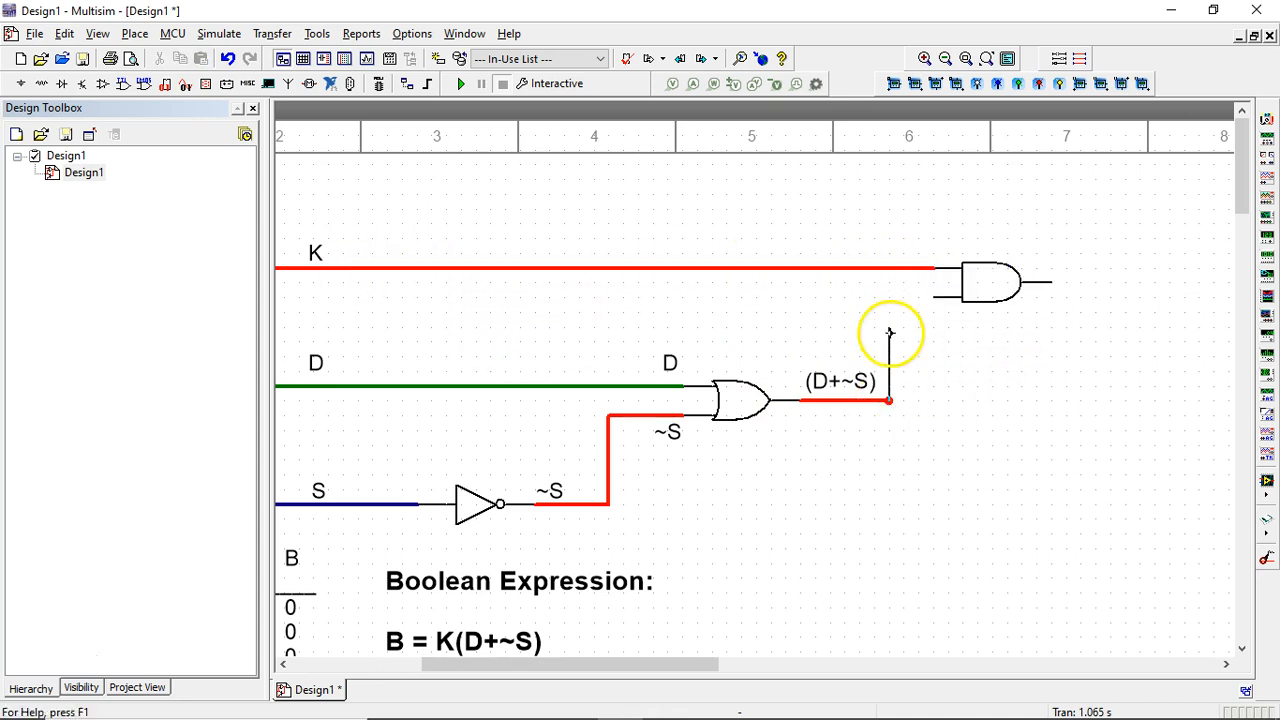
left_click(932, 297)
Copy the (D+~S) label to a spot just below the AND gate's lower input
left_click(812, 381)
left_click(1037, 411)
key("ctrl+v")
left_click(968, 321)
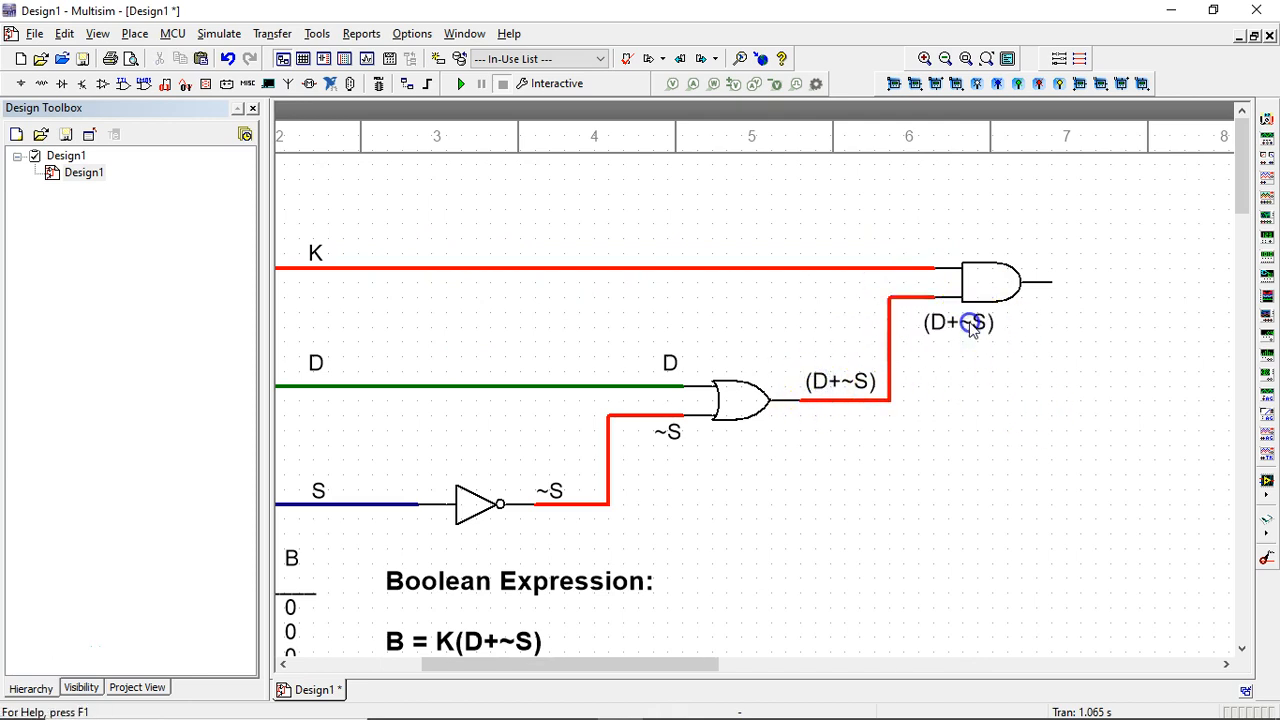
Copy the K label to a spot just above the AND gate's upper input wire
left_click(318, 254)
key("ctrl+c")
left_click(961, 219)
key("ctrl+v")
left_click(930, 249)
left_click(930, 240)
left_click_drag(930, 250, 927, 265)
left_click(1077, 251)
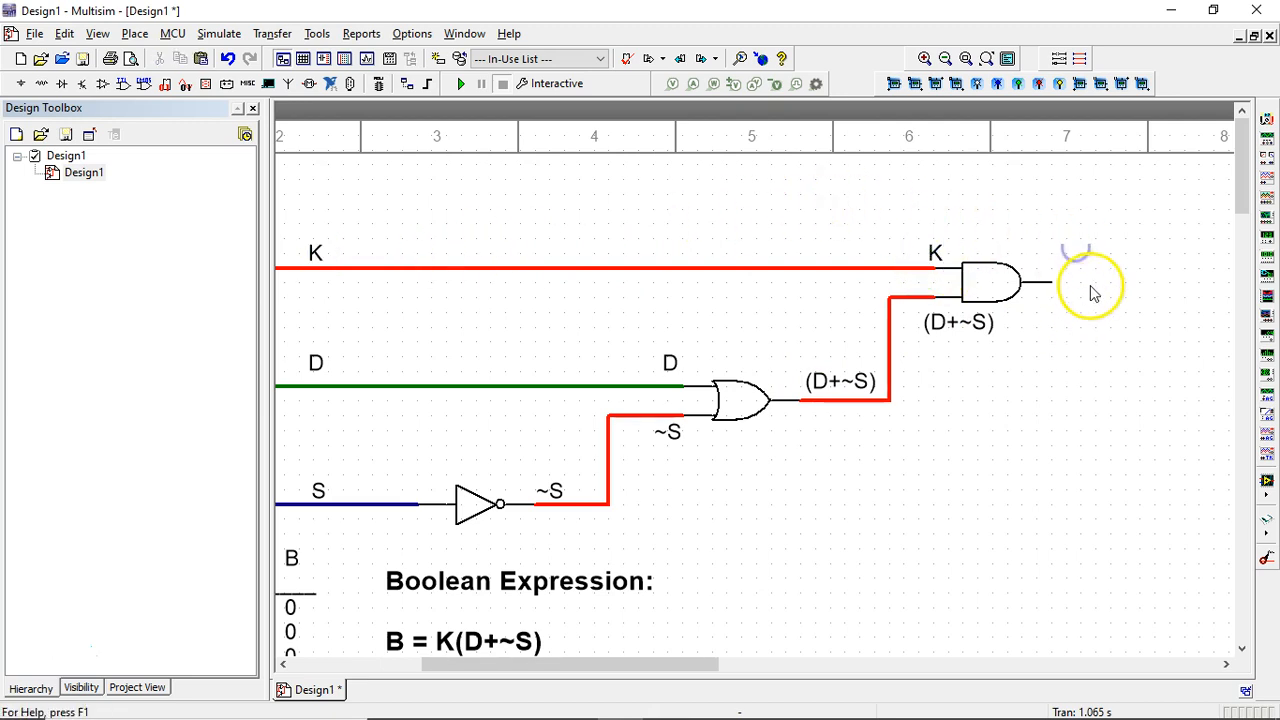
Add the text label K(D+~S) and move it just above the AND gate's output
left_click(1045, 266)
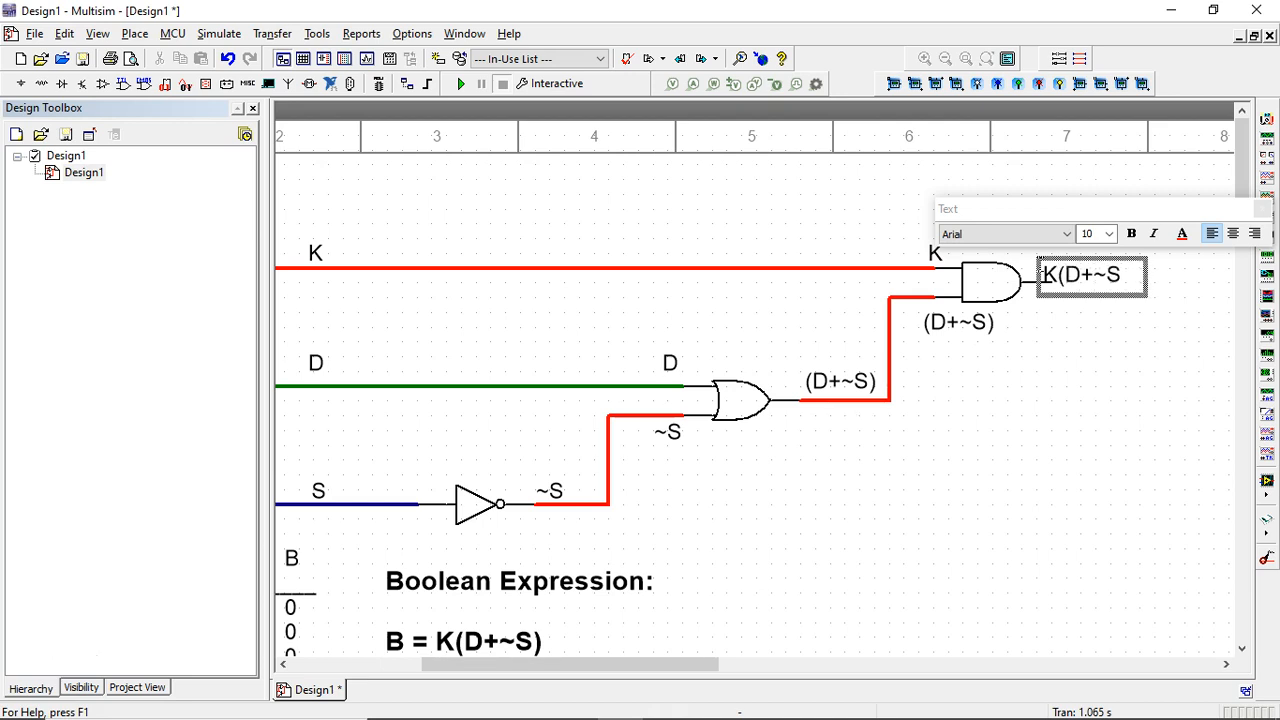
left_click(1103, 371)
left_click_drag(1043, 263, 1030, 250)
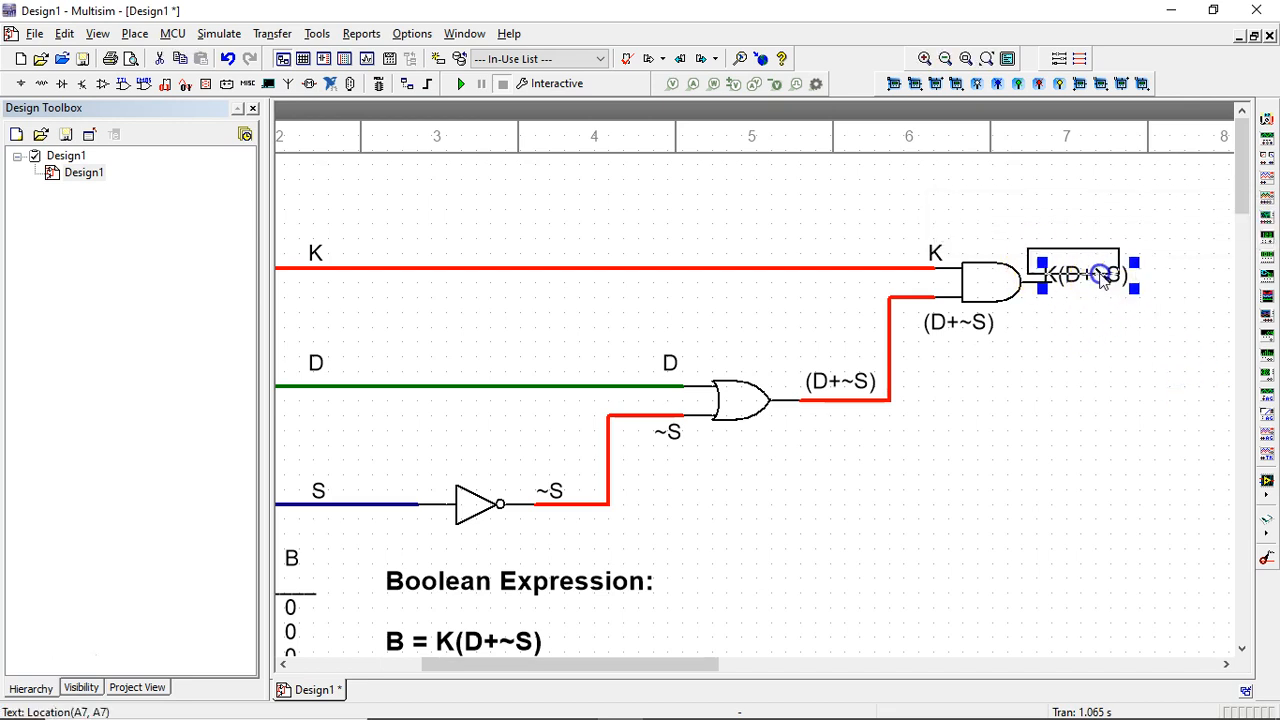
Place a PROBE_ORANGE component above and to the right of the AND gate and wire the AND output to it
left_click_drag(1101, 338, 832, 357)
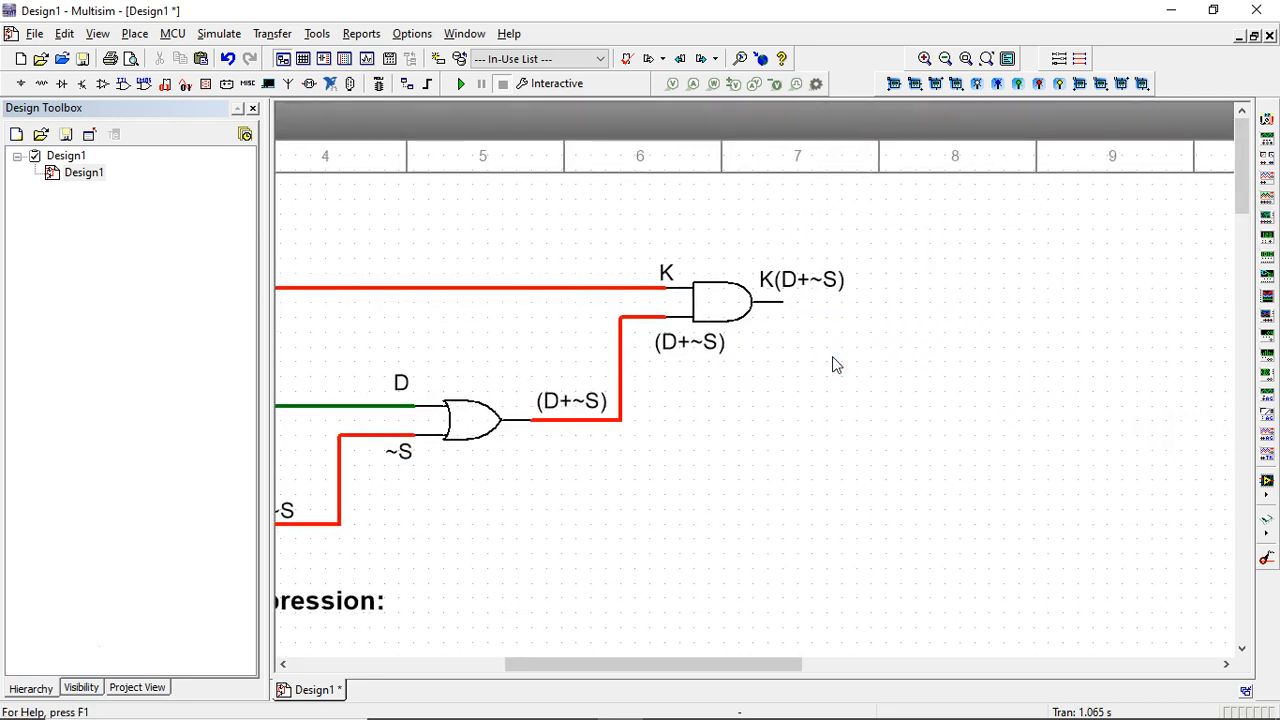
key("ctrl+w")
type("pr")
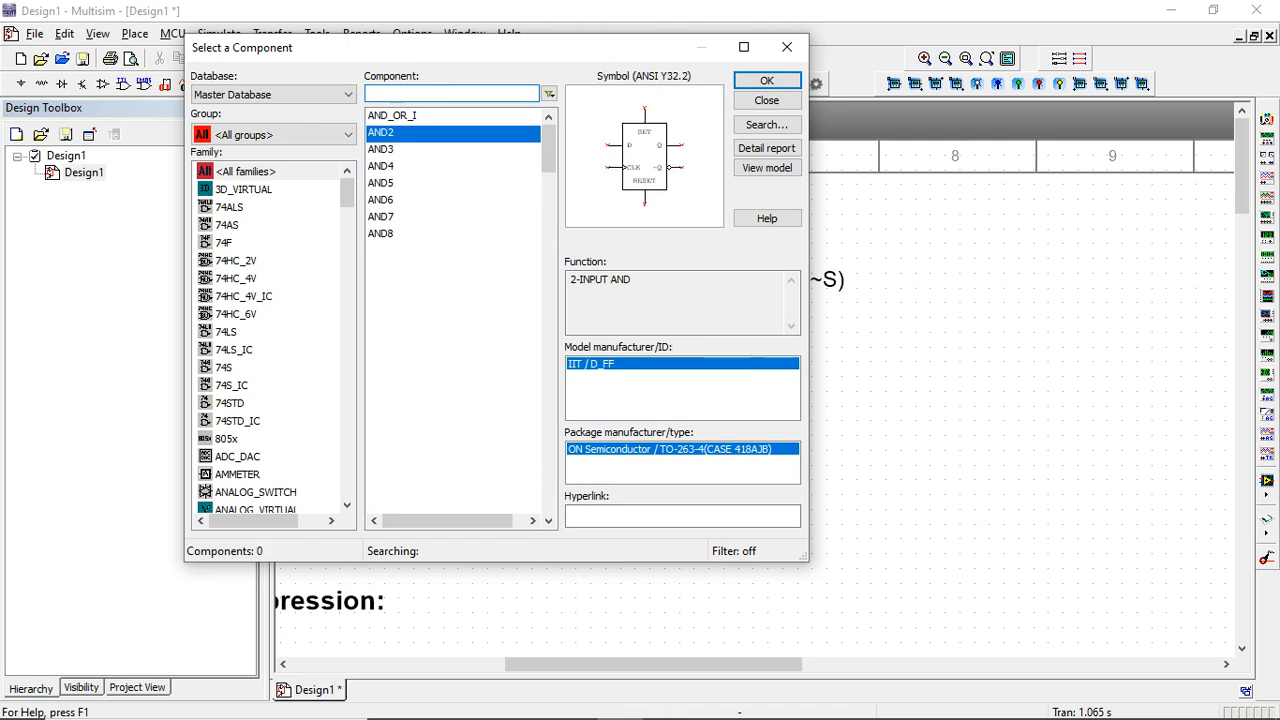
type("obe")
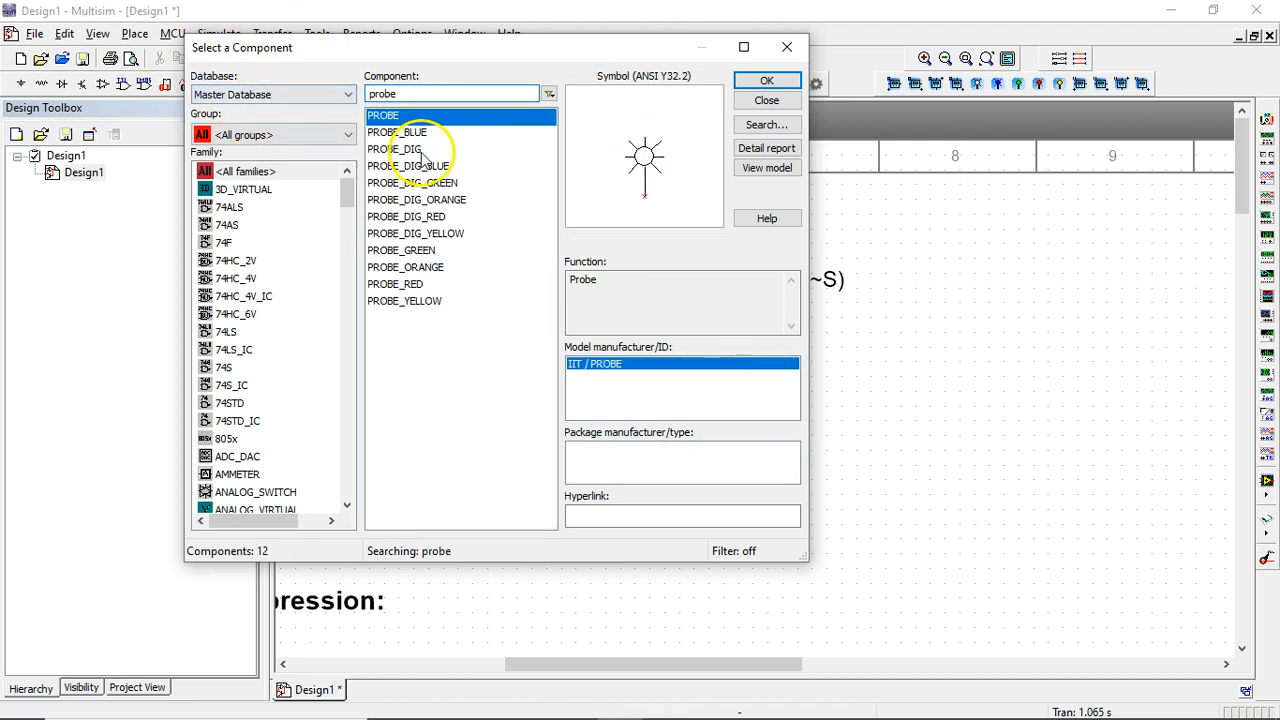
double_click(421, 267)
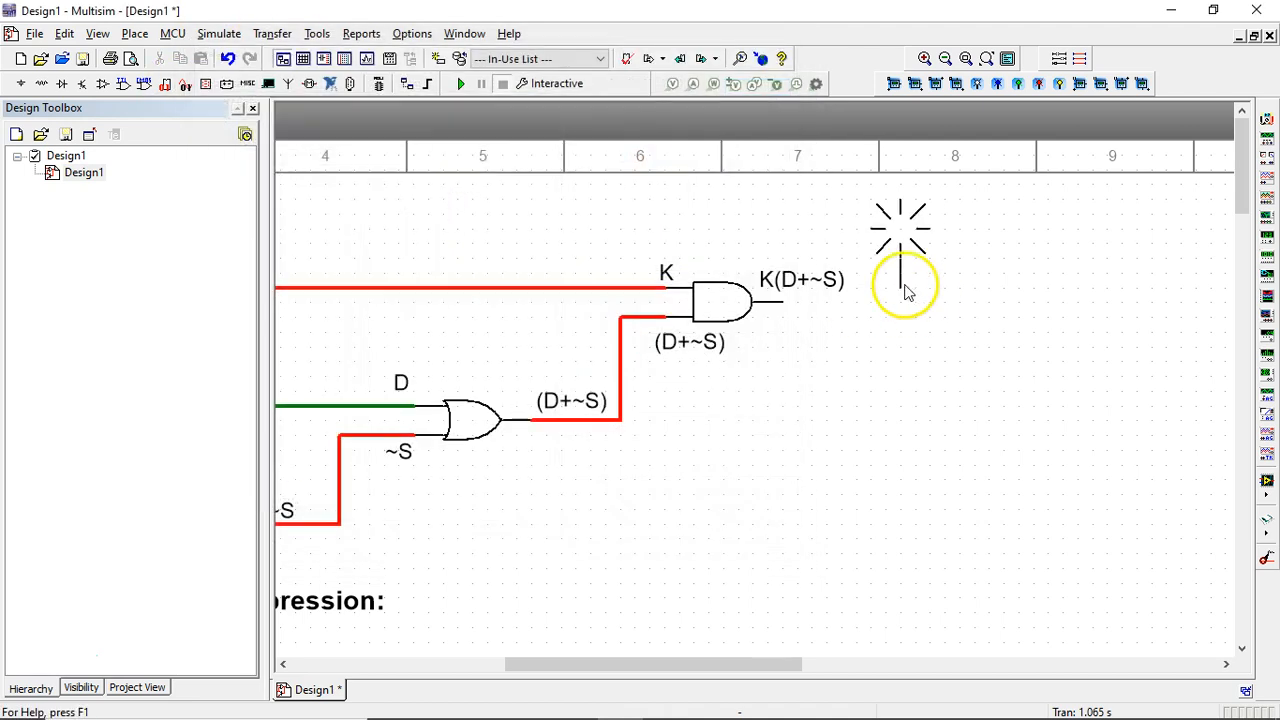
left_click(908, 269)
left_click(786, 301)
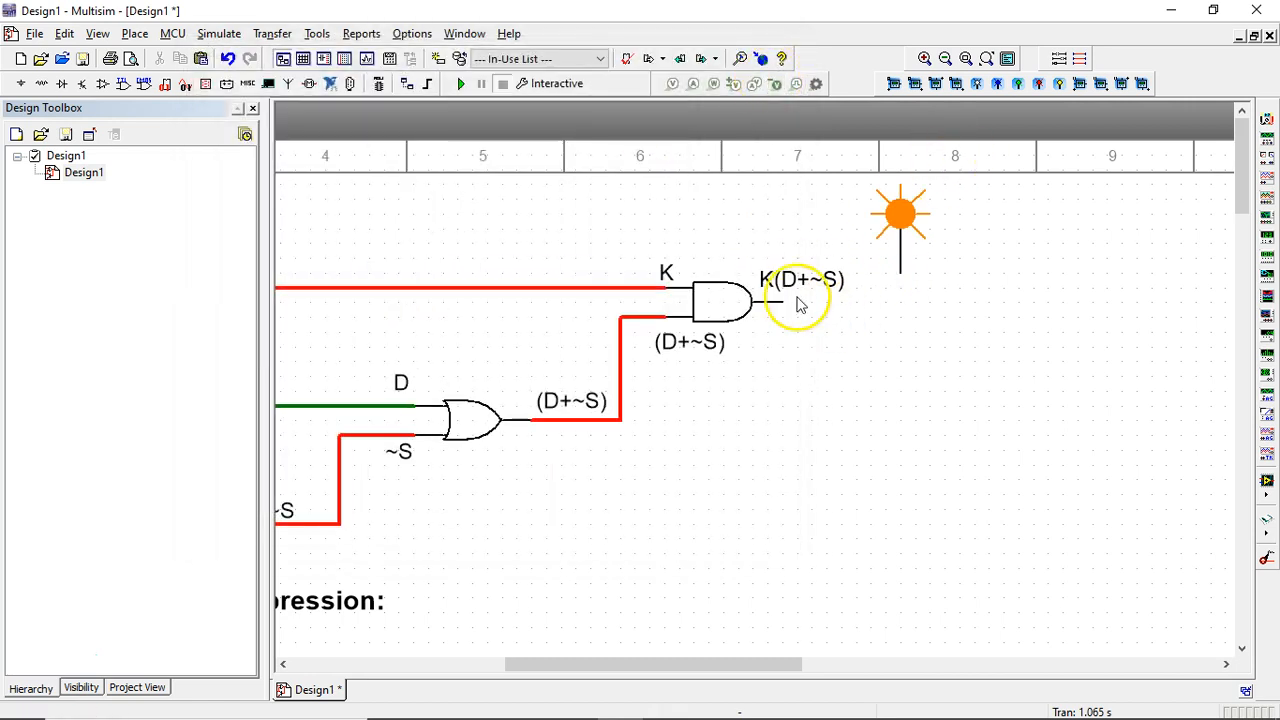
left_click(901, 272)
Move the truth table to the open area below the OR and AND gates and enlarge its font
scroll(791, 349, "down", 5)
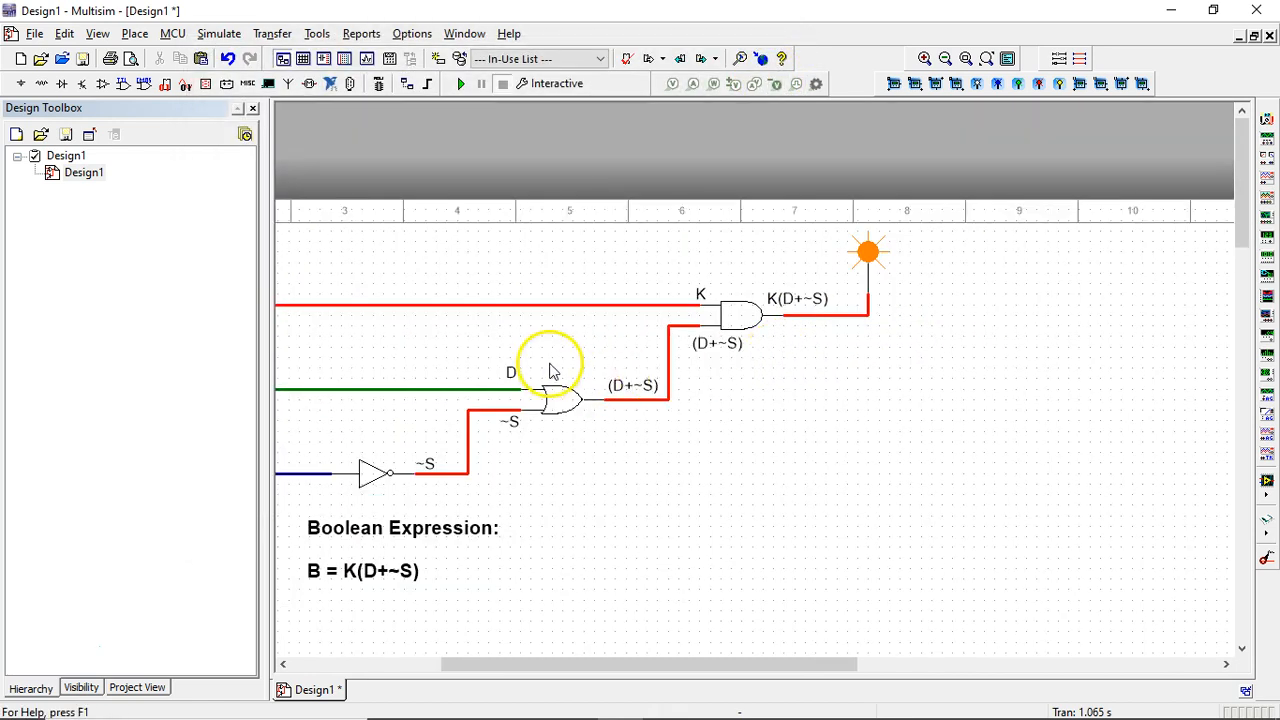
scroll(840, 310, "up", 1)
left_click_drag(840, 310, 788, 314)
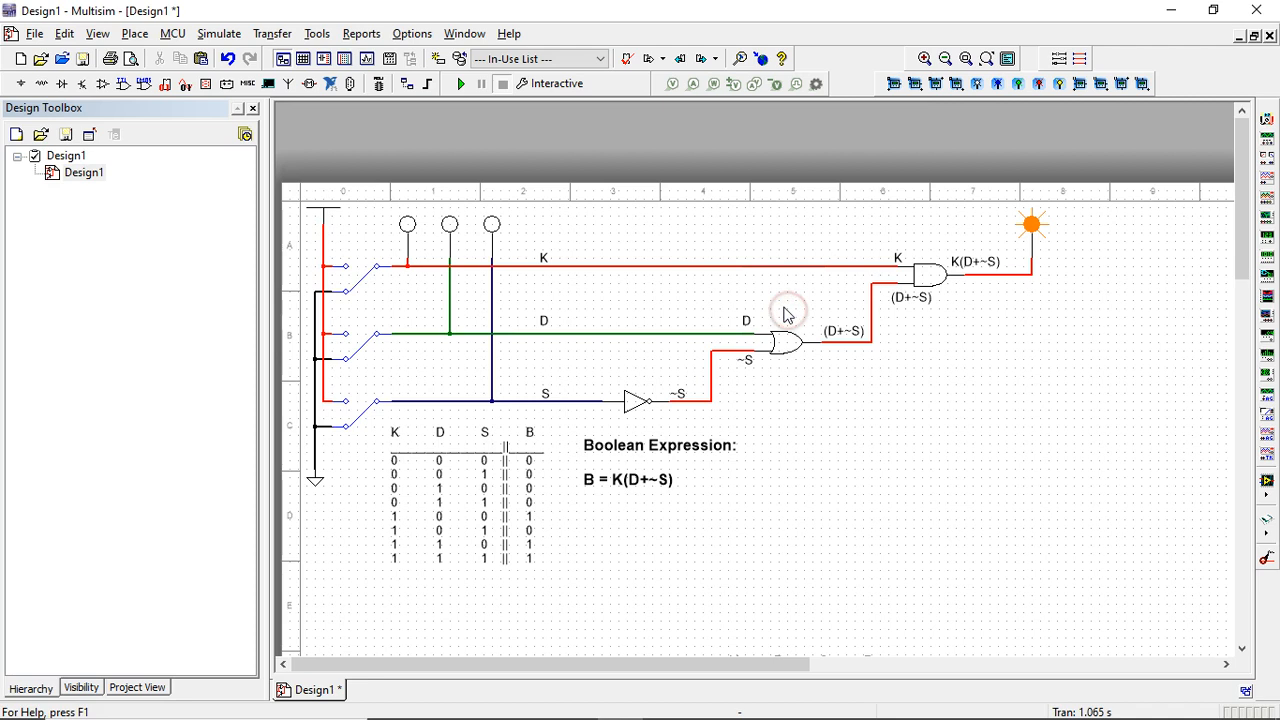
left_click(757, 401)
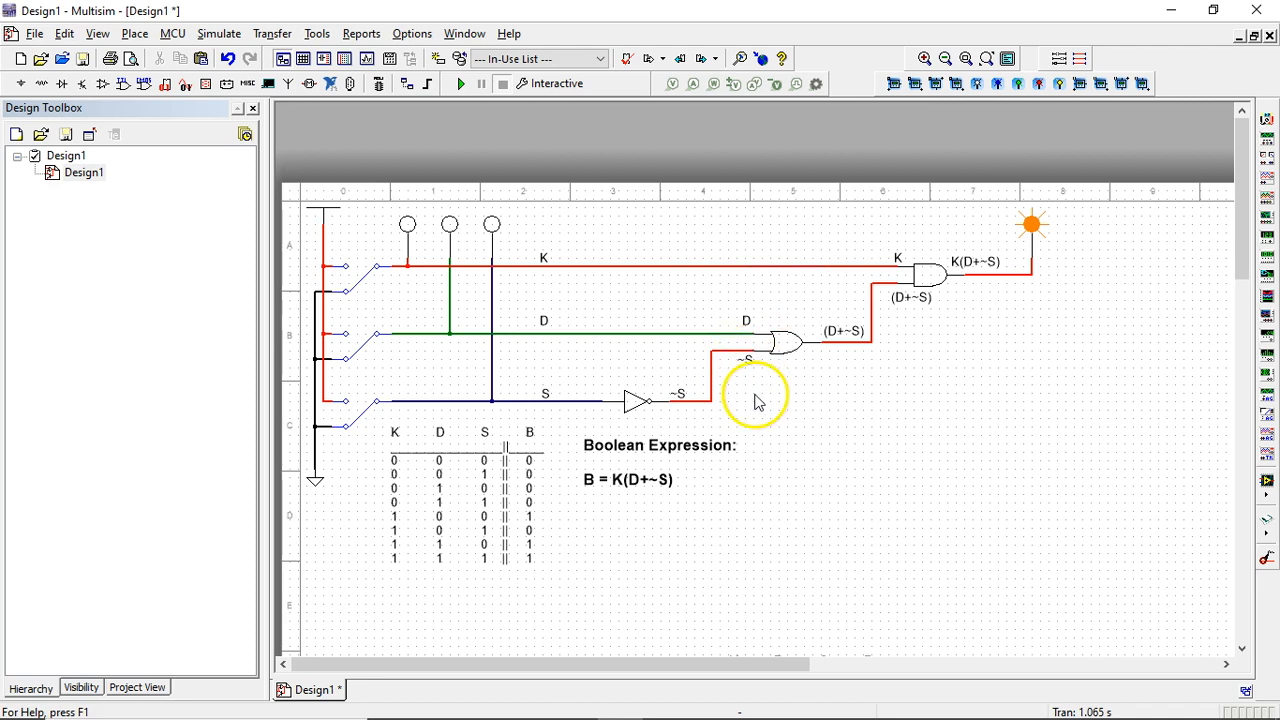
left_click_drag(494, 491, 992, 400)
double_click(950, 435)
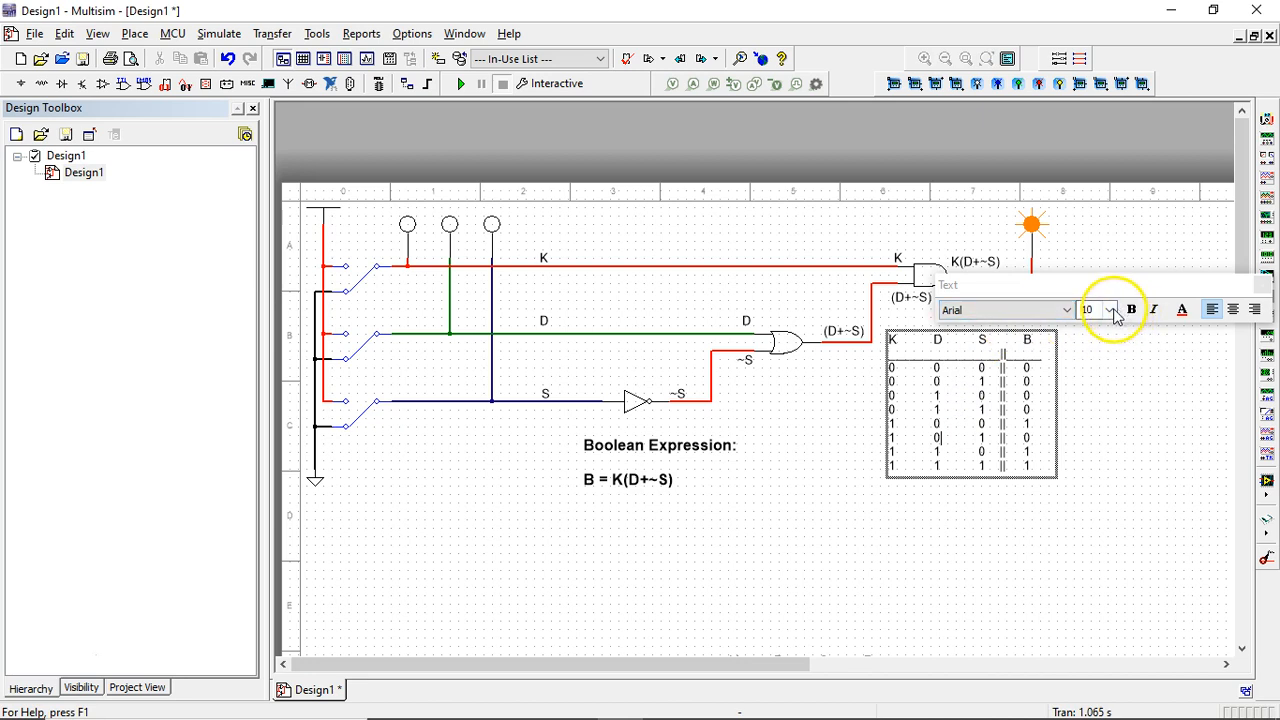
left_click(1113, 311)
left_click(1092, 410)
left_click(842, 563)
left_click_drag(996, 427, 862, 472)
left_click(1055, 405)
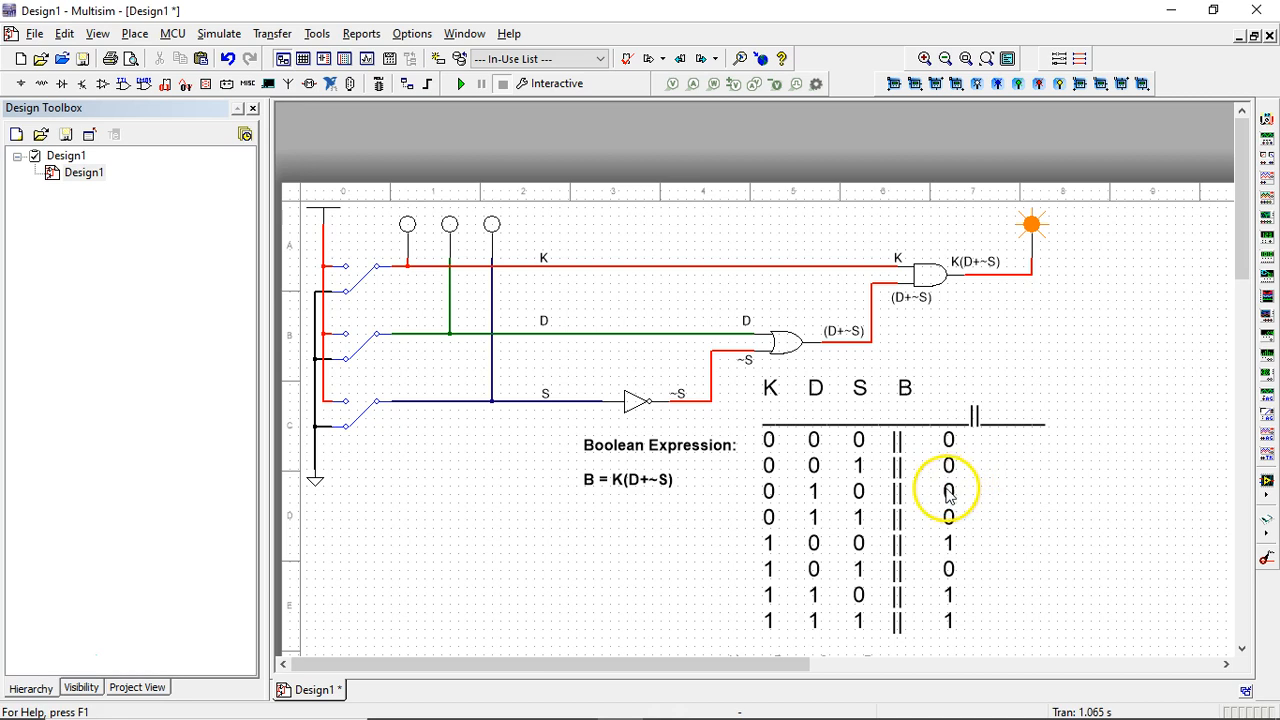
Delete the Boolean Expression text block from the schematic
left_click_drag(615, 462, 392, 575)
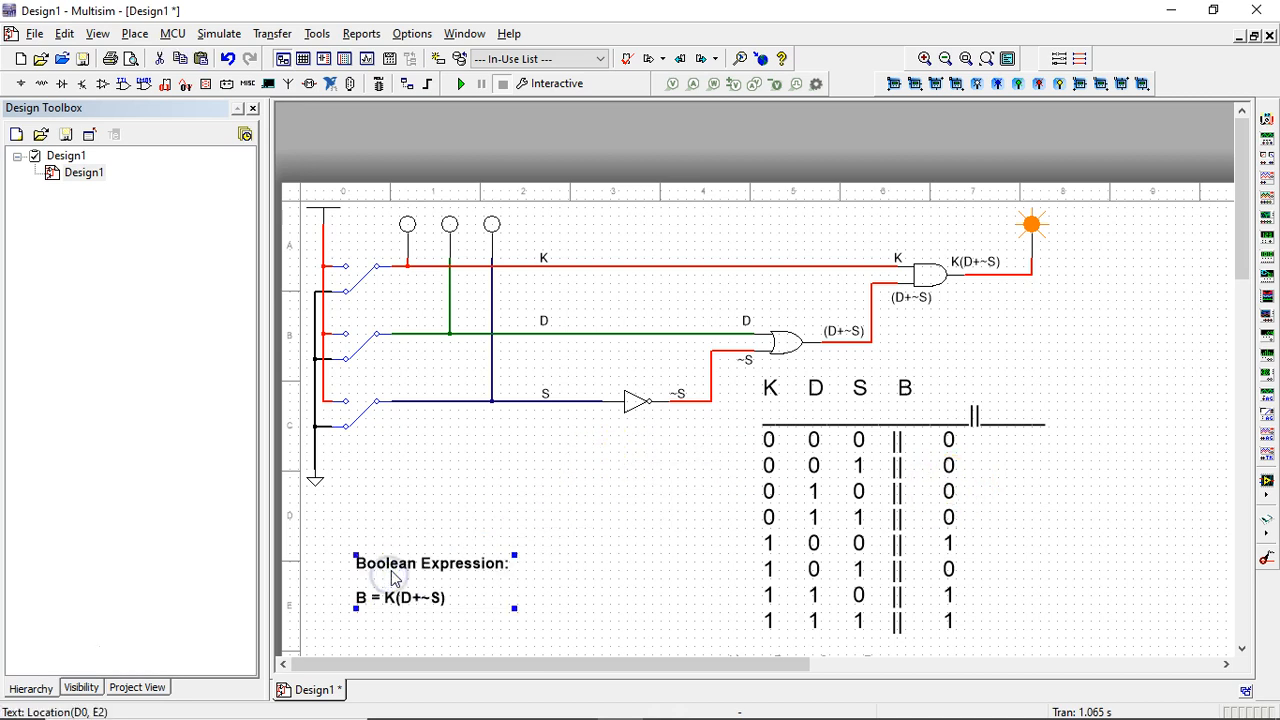
key("Delete")
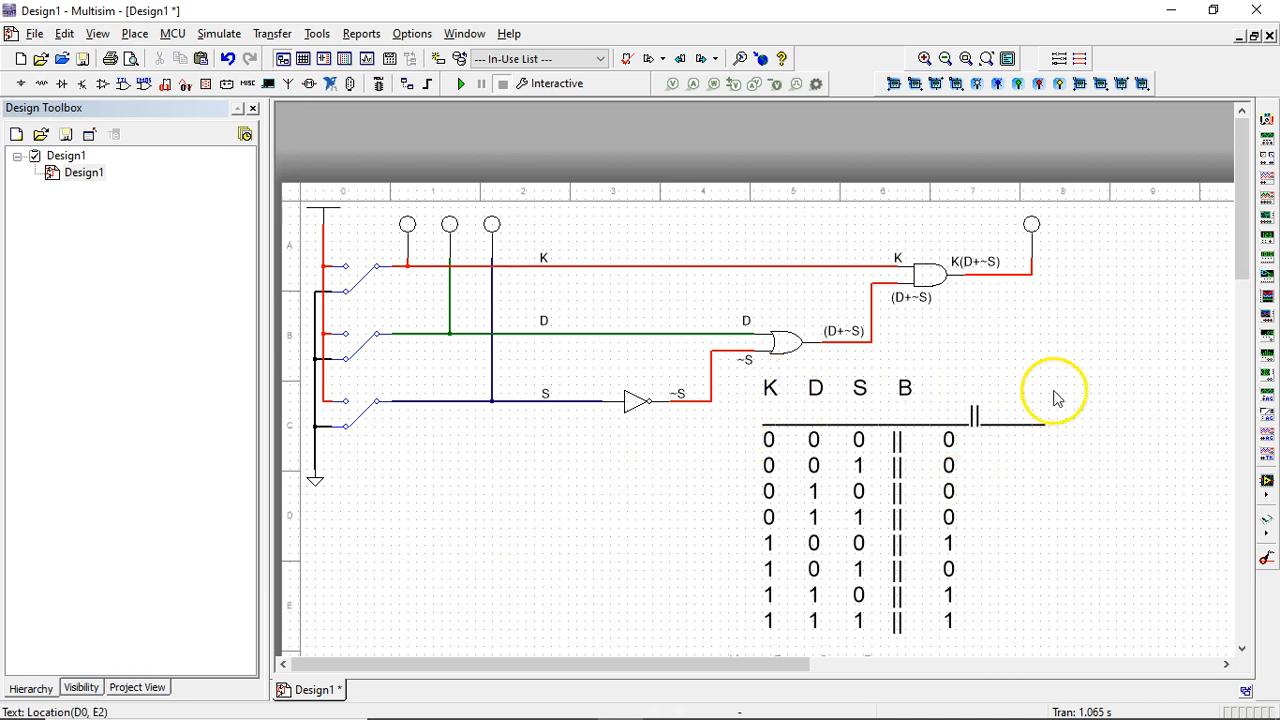
Start the simulation, close the results pane and check the output probe against the K=0, D=0, S=0 truth table row
left_click(770, 444)
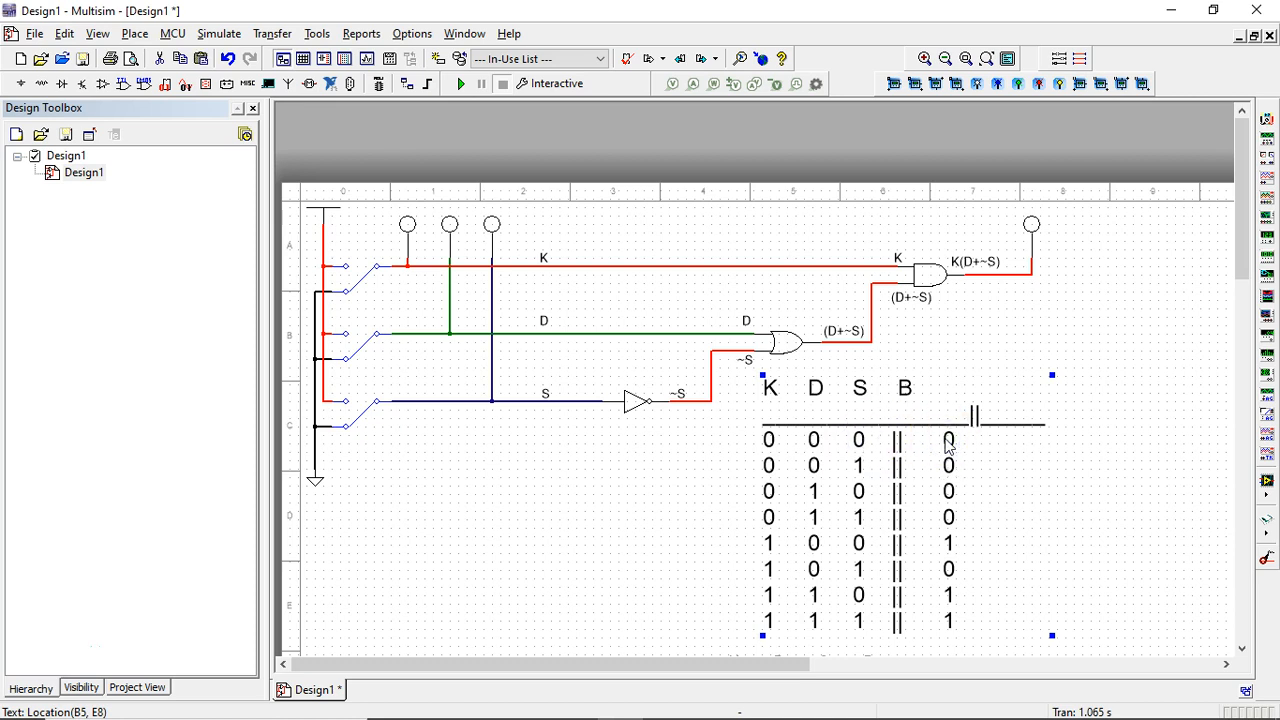
left_click(461, 84)
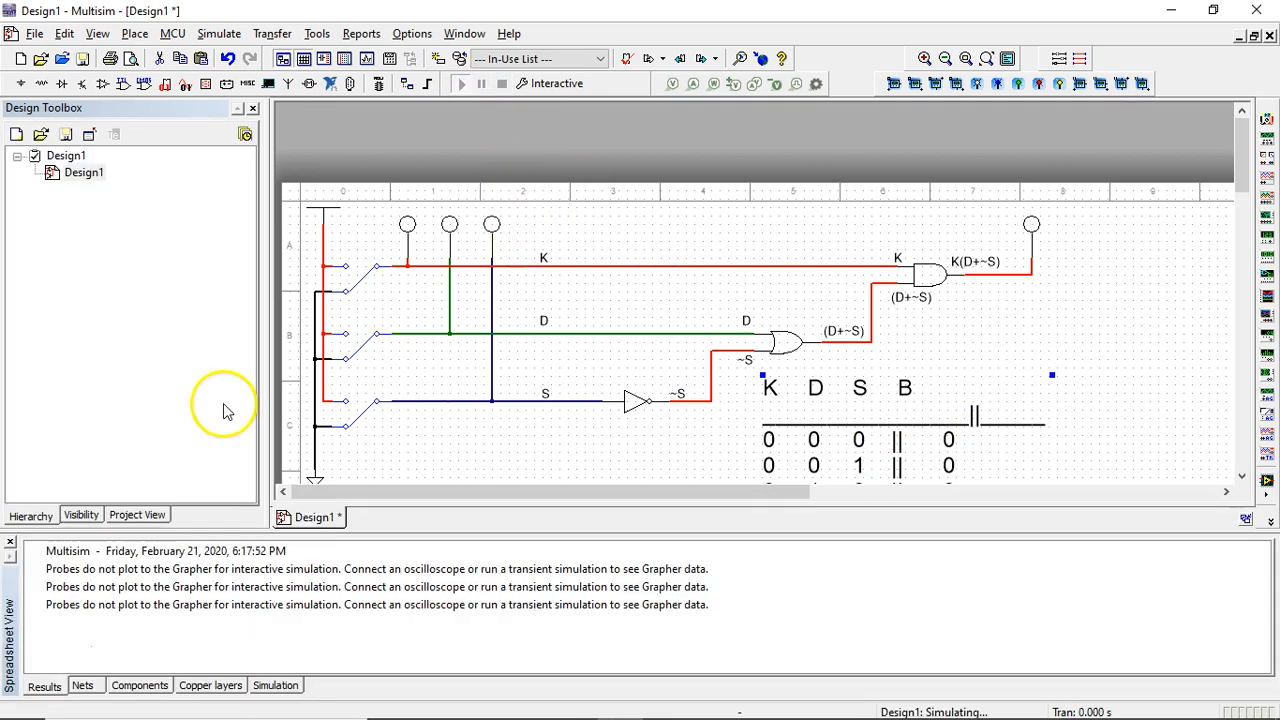
left_click(10, 542)
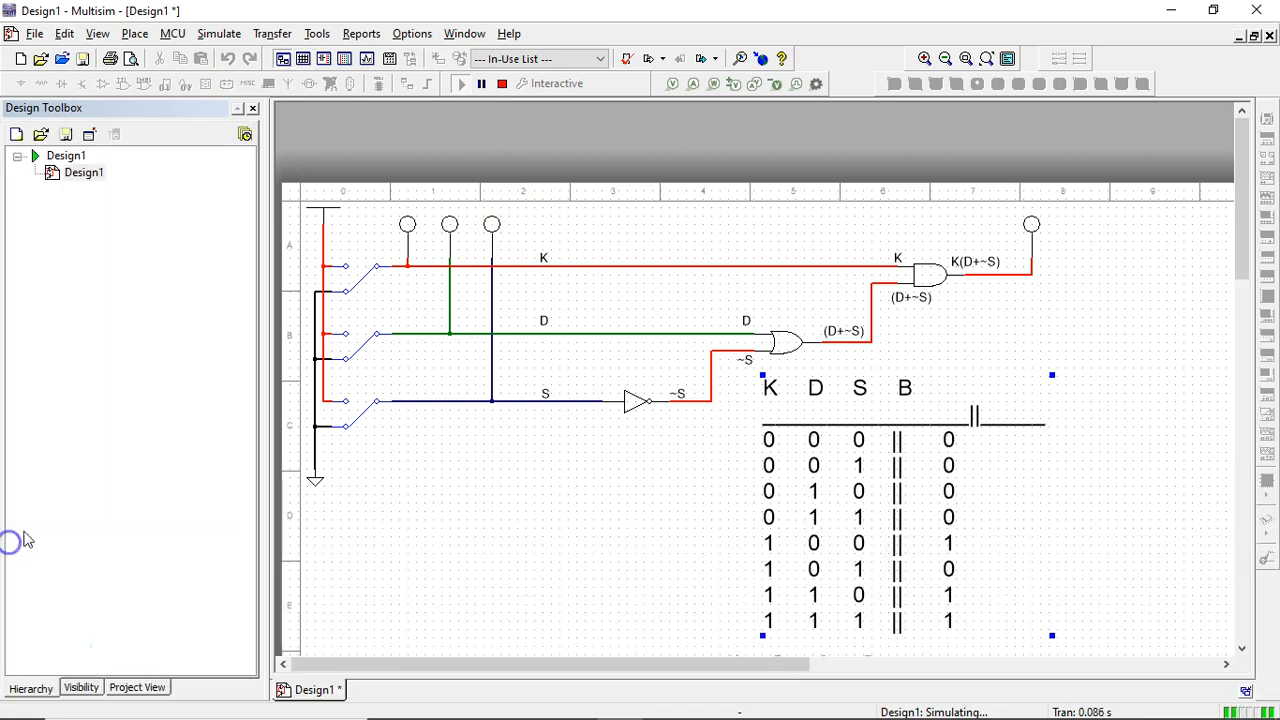
left_click(408, 226)
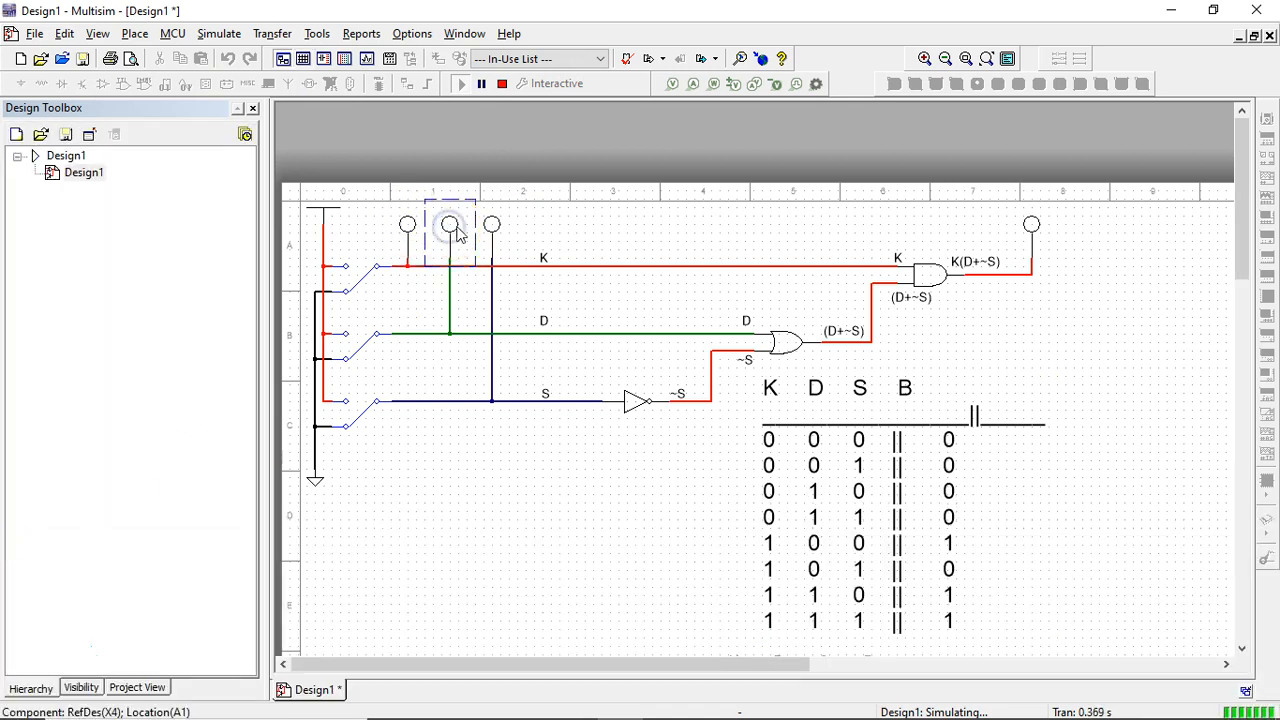
left_click(1031, 224)
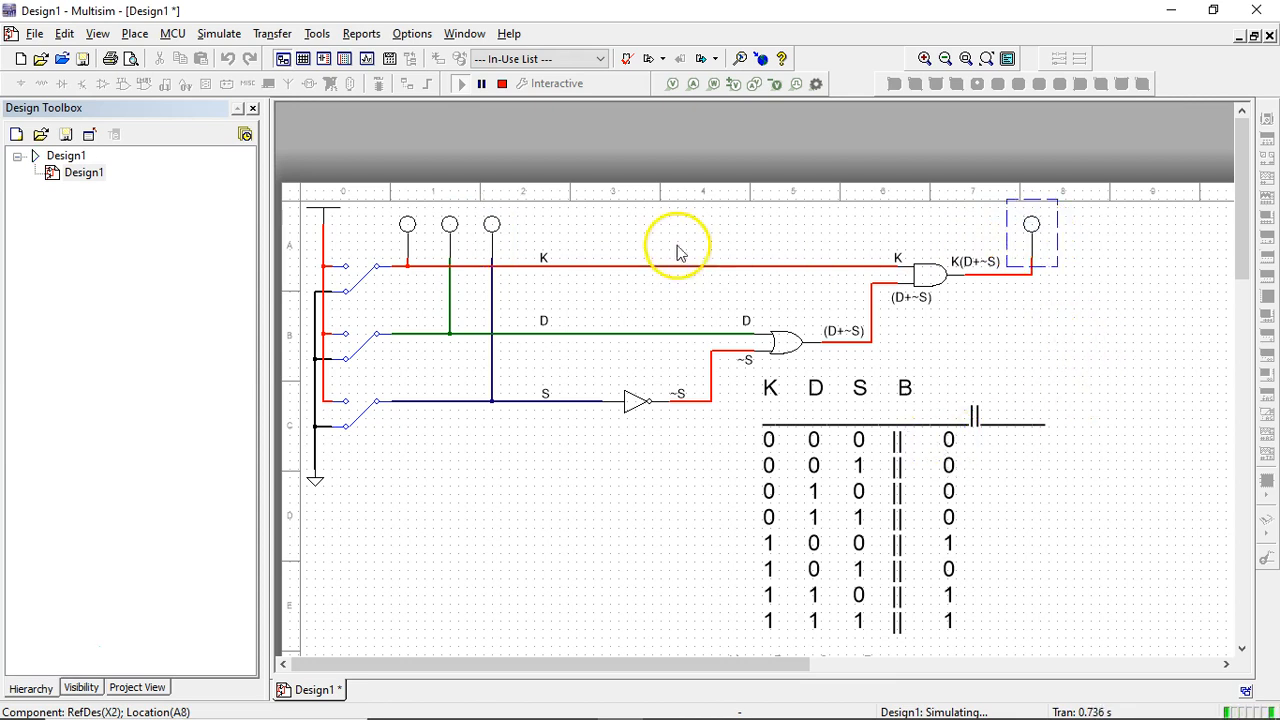
left_click(629, 232)
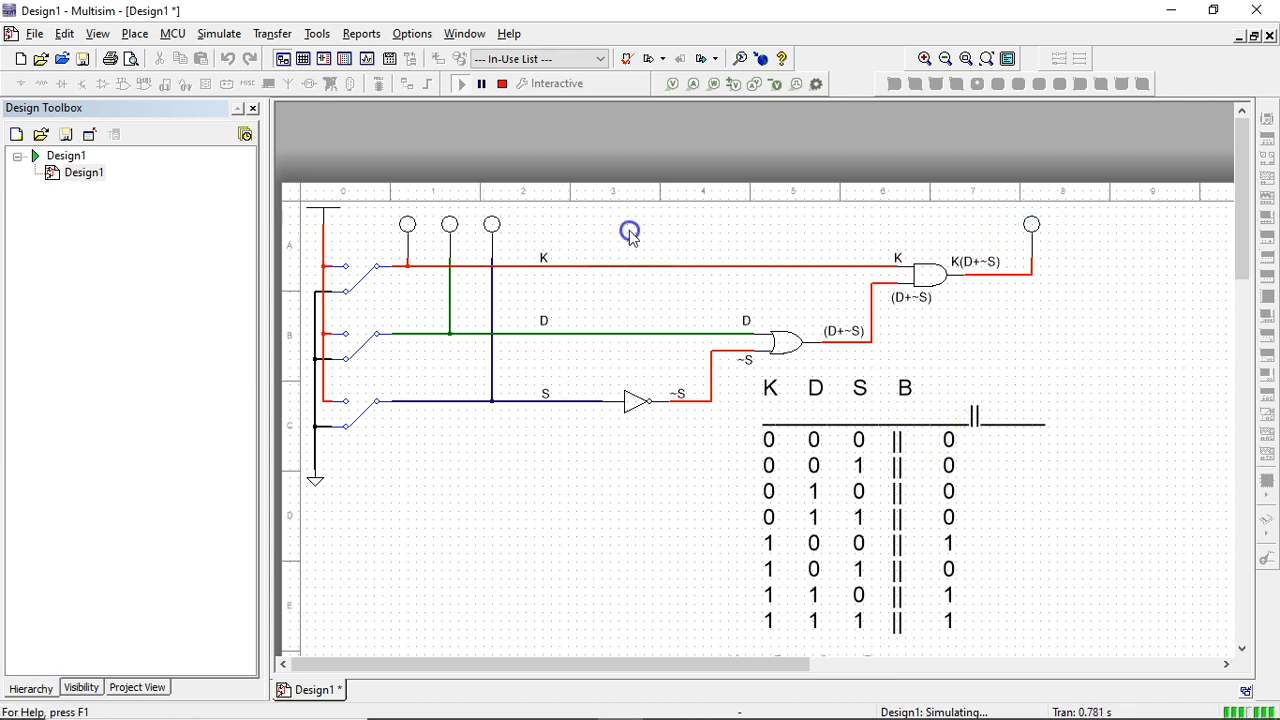
left_click(769, 438)
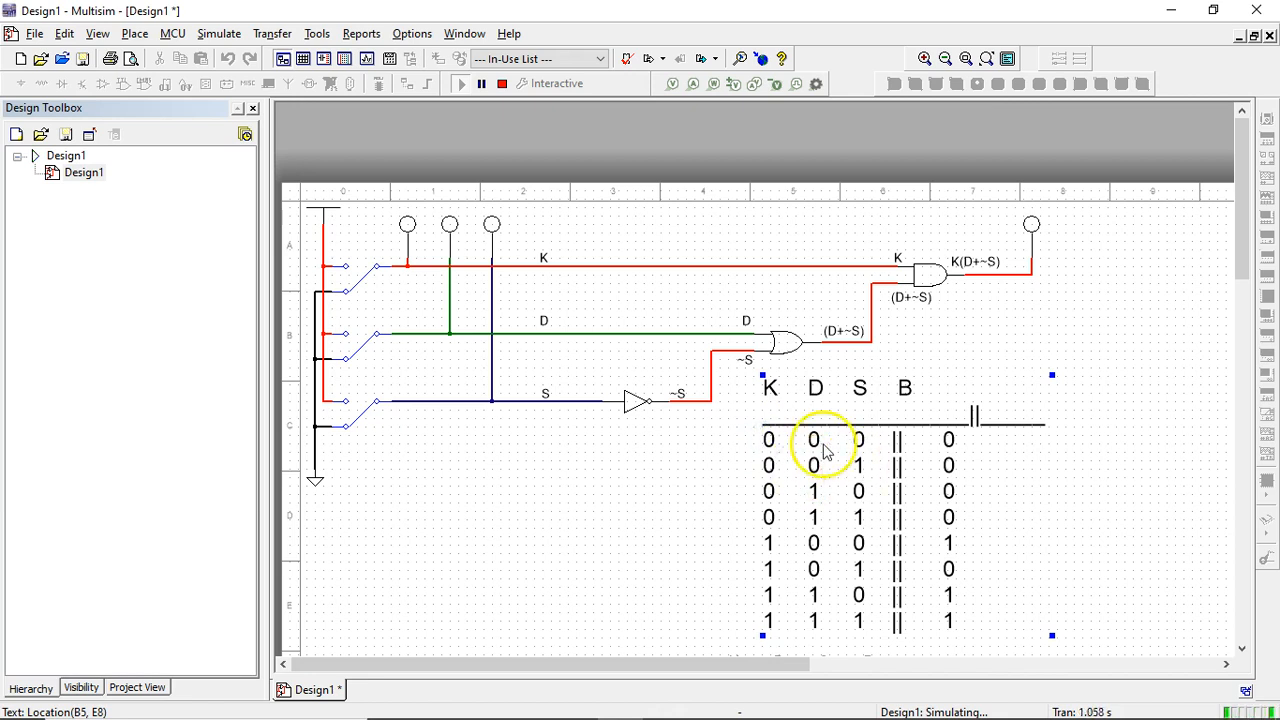
Switch S to 1 with K and D at 0 and check the output probe
left_click(497, 229)
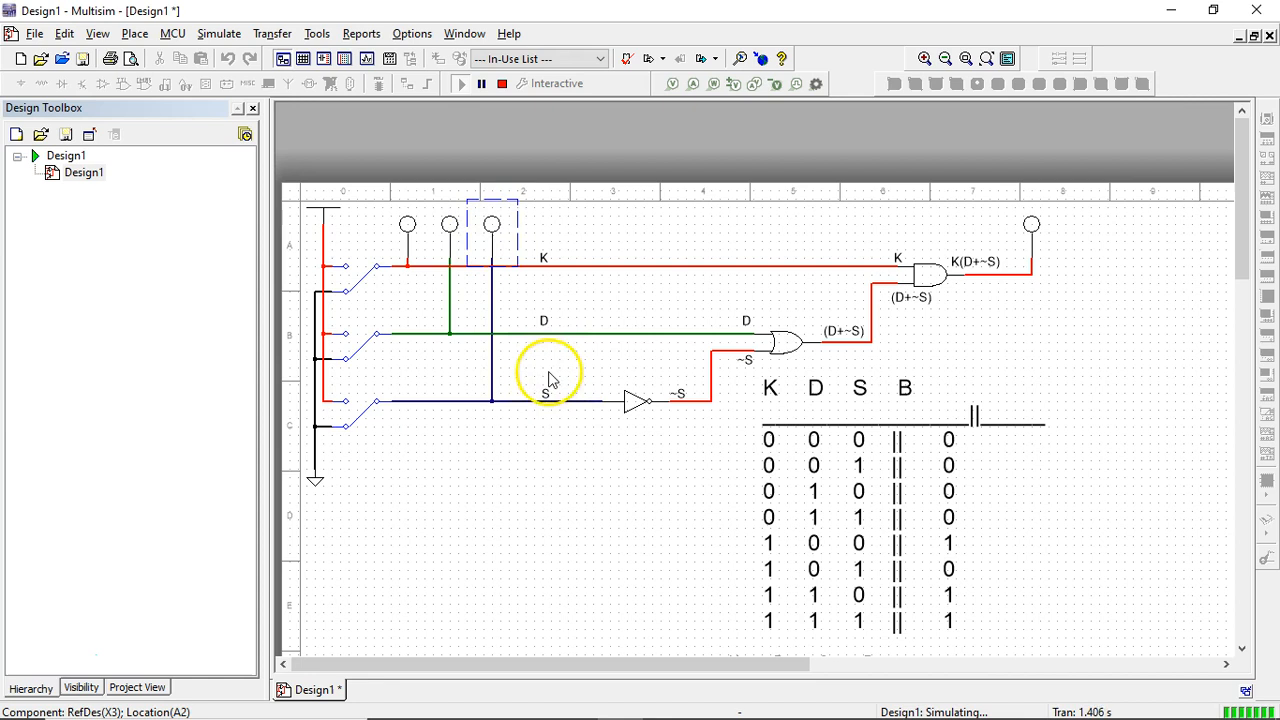
key("s")
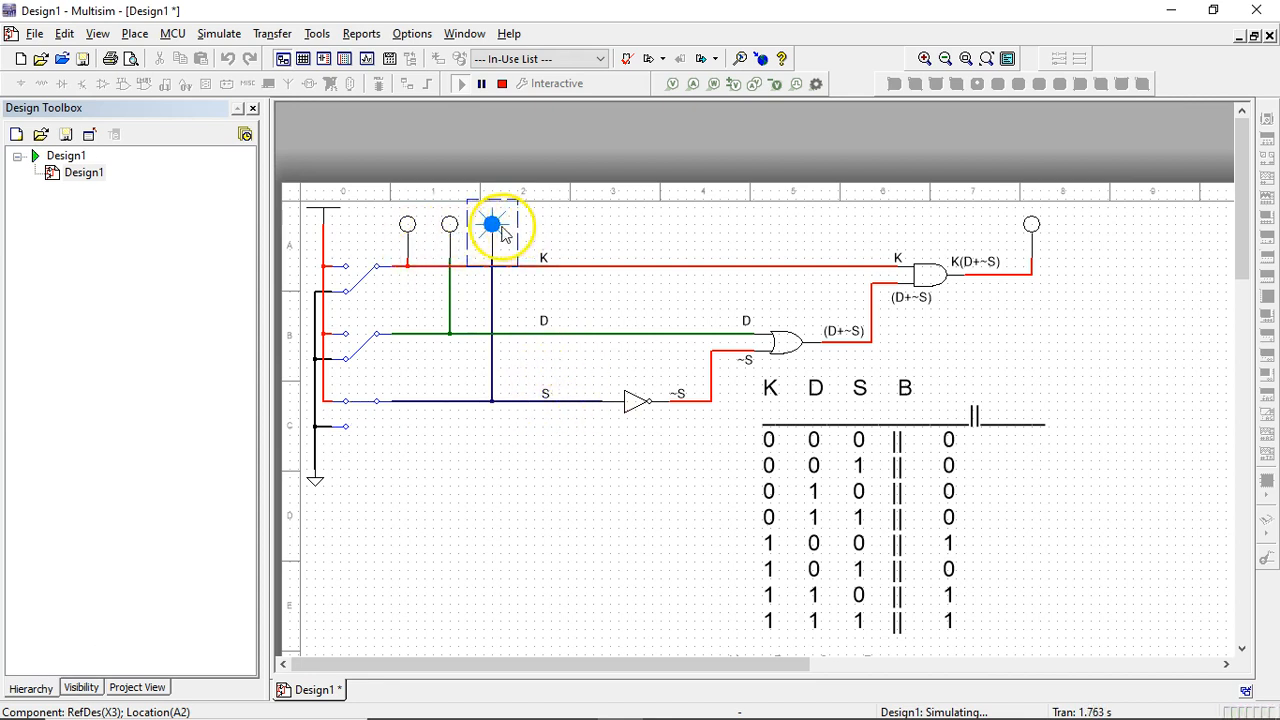
left_click(1031, 228)
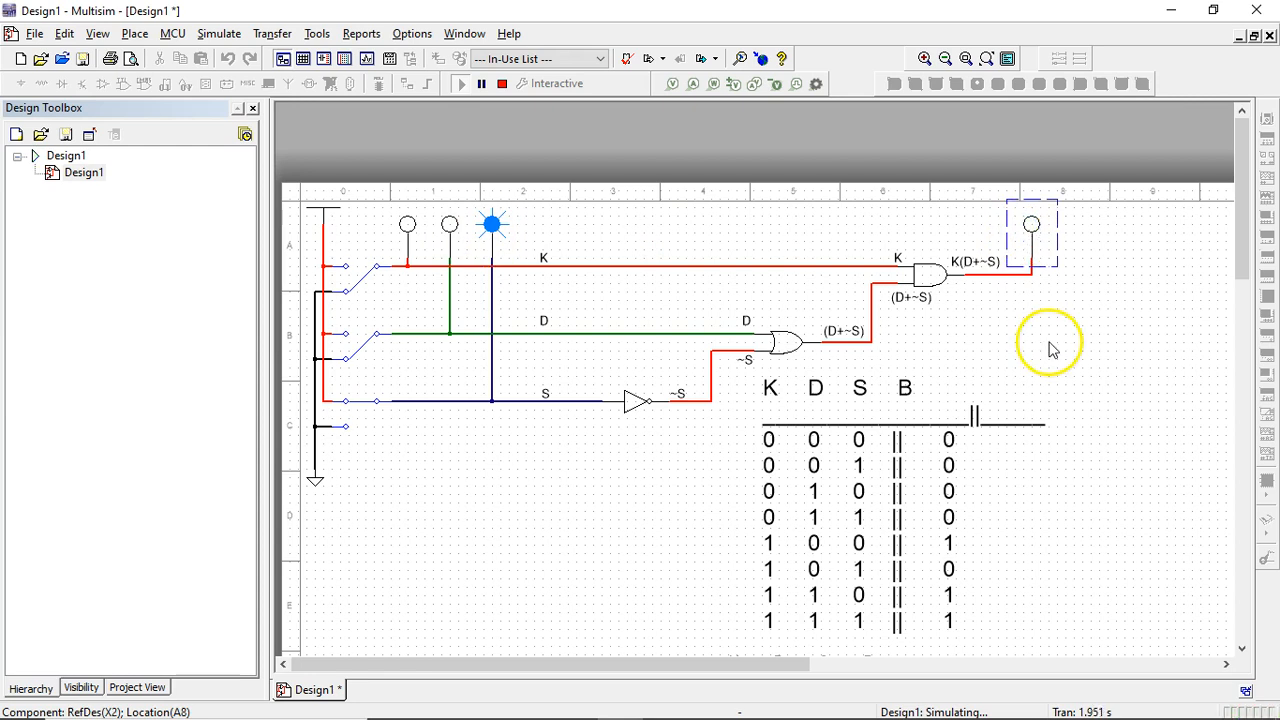
Switch S back to 0 and D to 1 with K at 0, and check the D and S probes
key("s")
key("d")
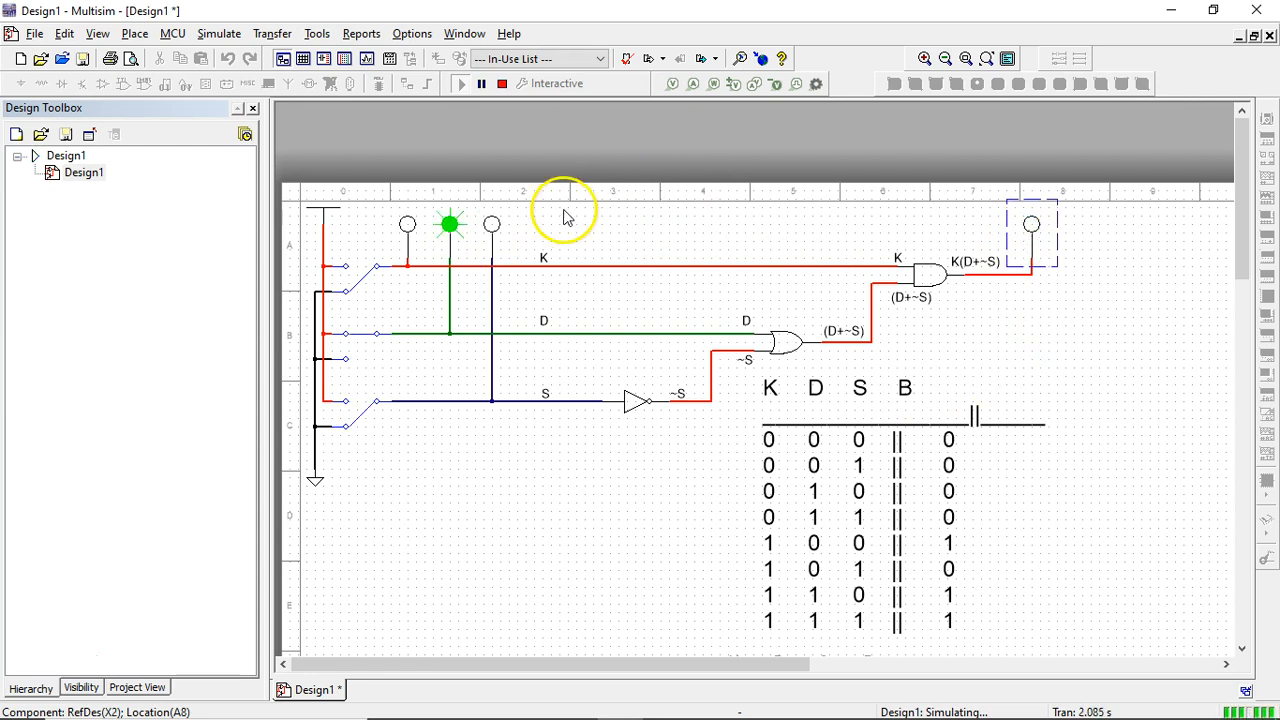
left_click(449, 224)
left_click(495, 226)
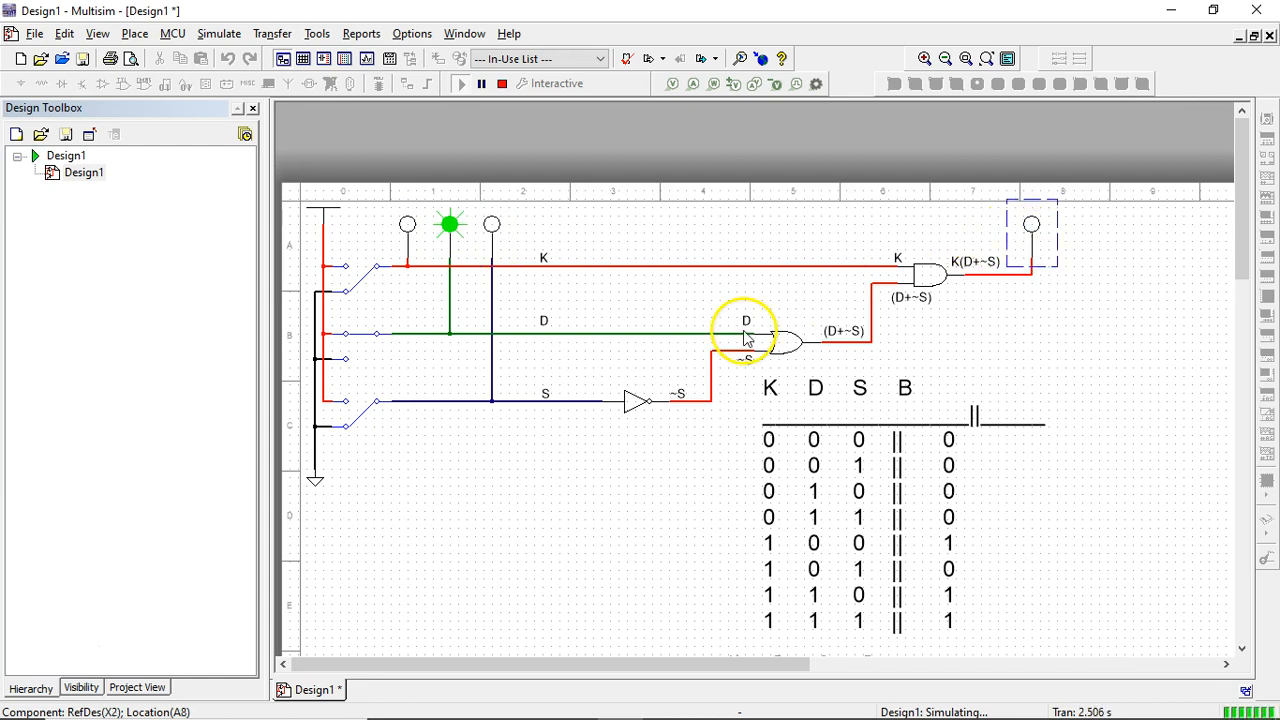
Switch S to 1 with D at 1 and K at 0, and check the input and output probes
key("s")
left_click(412, 235)
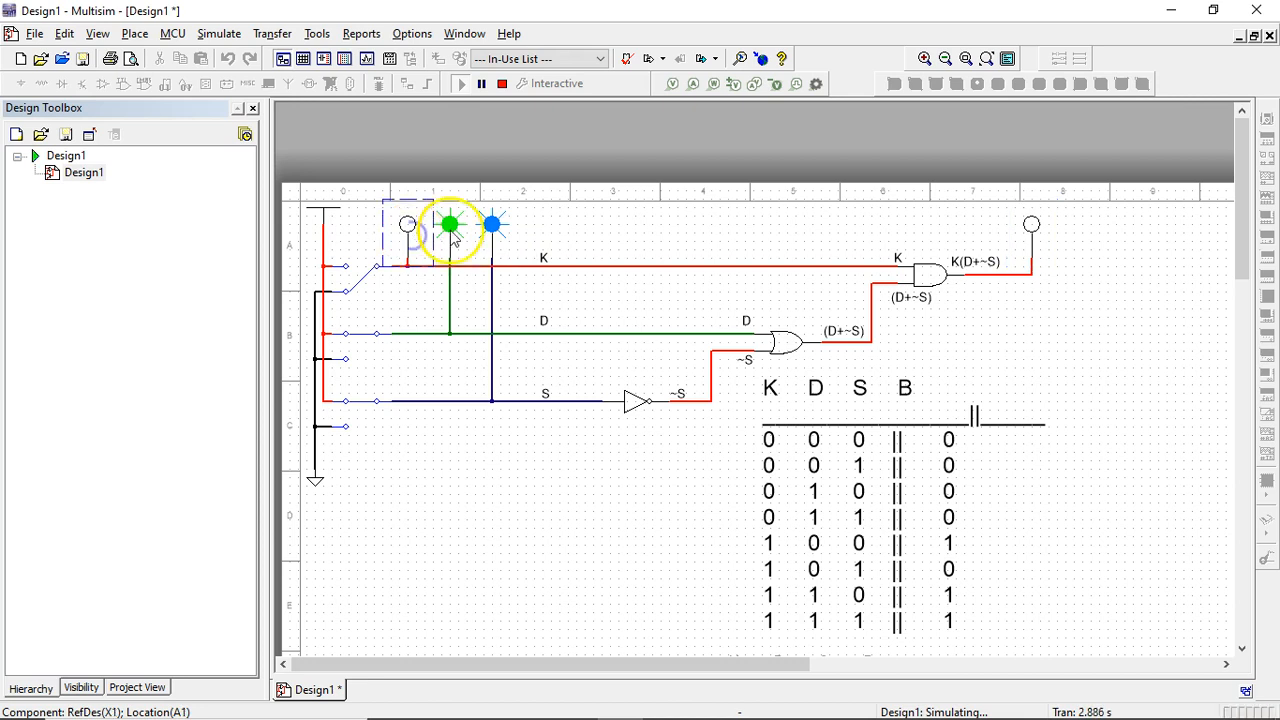
left_click(1040, 232)
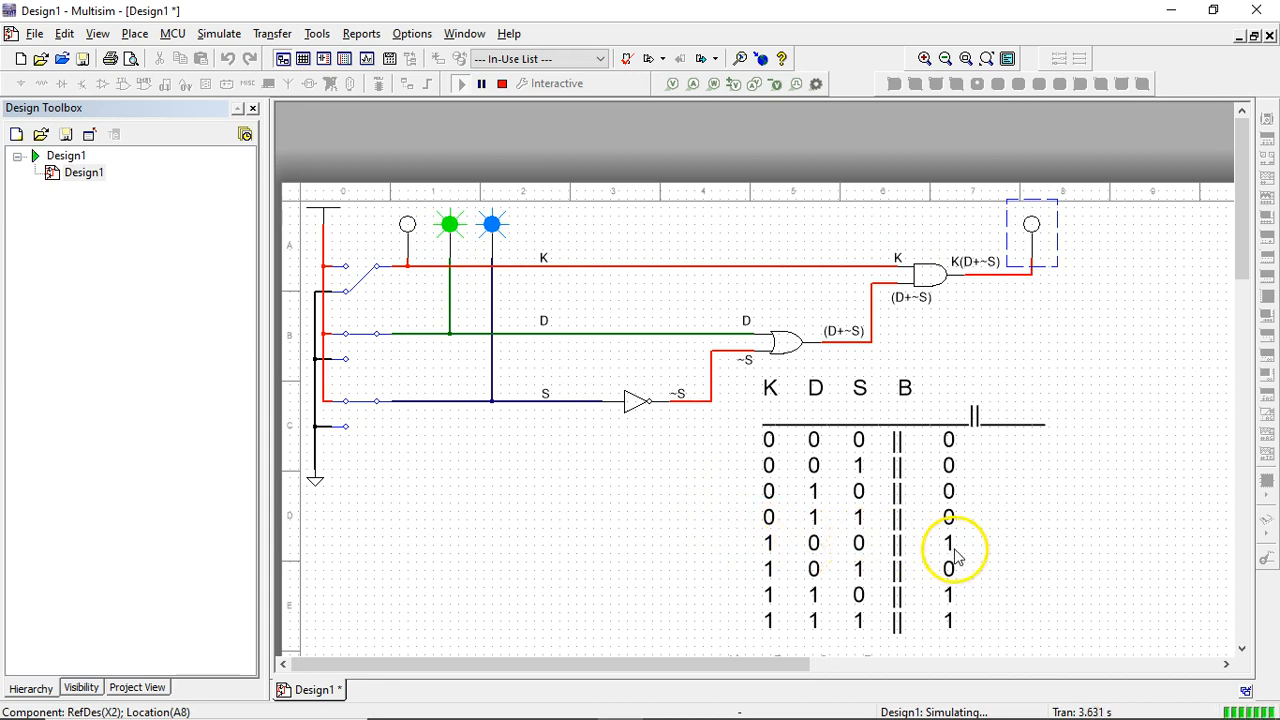
Switch K to 1 and both D and S to 0, and check the output probe and the K and S signal lines
left_click(583, 241)
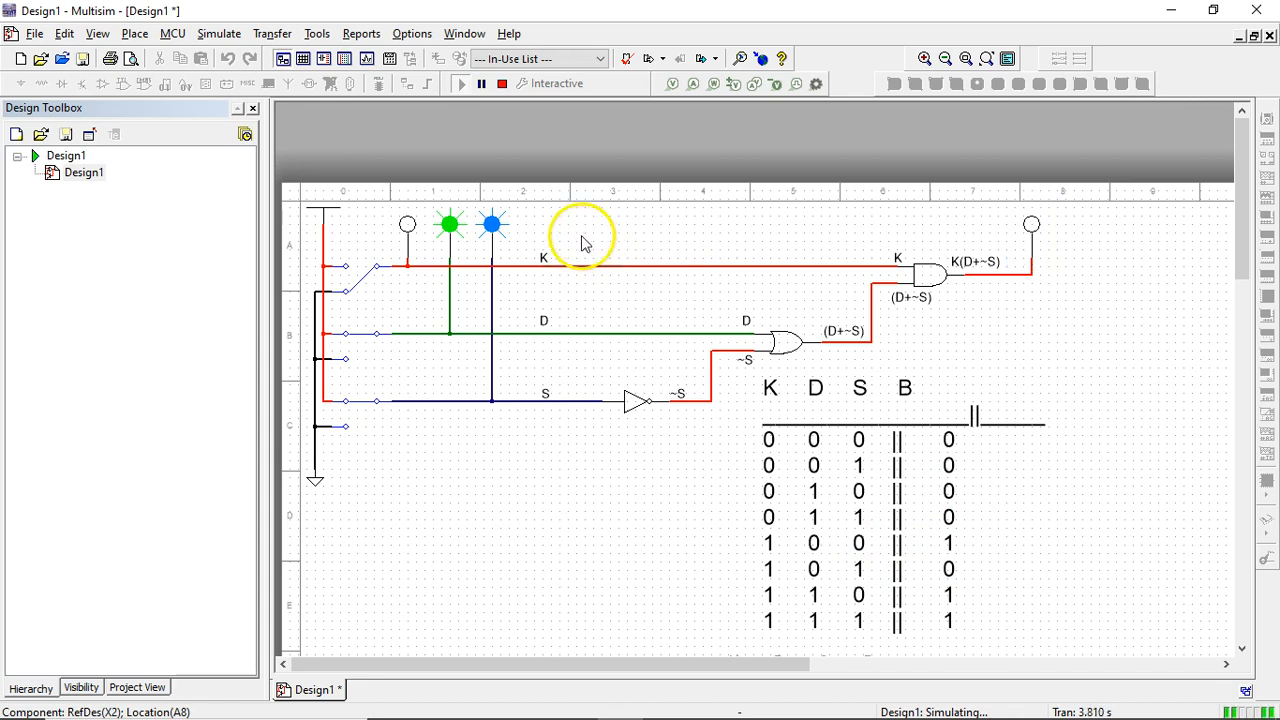
key("k")
key("d")
key("s")
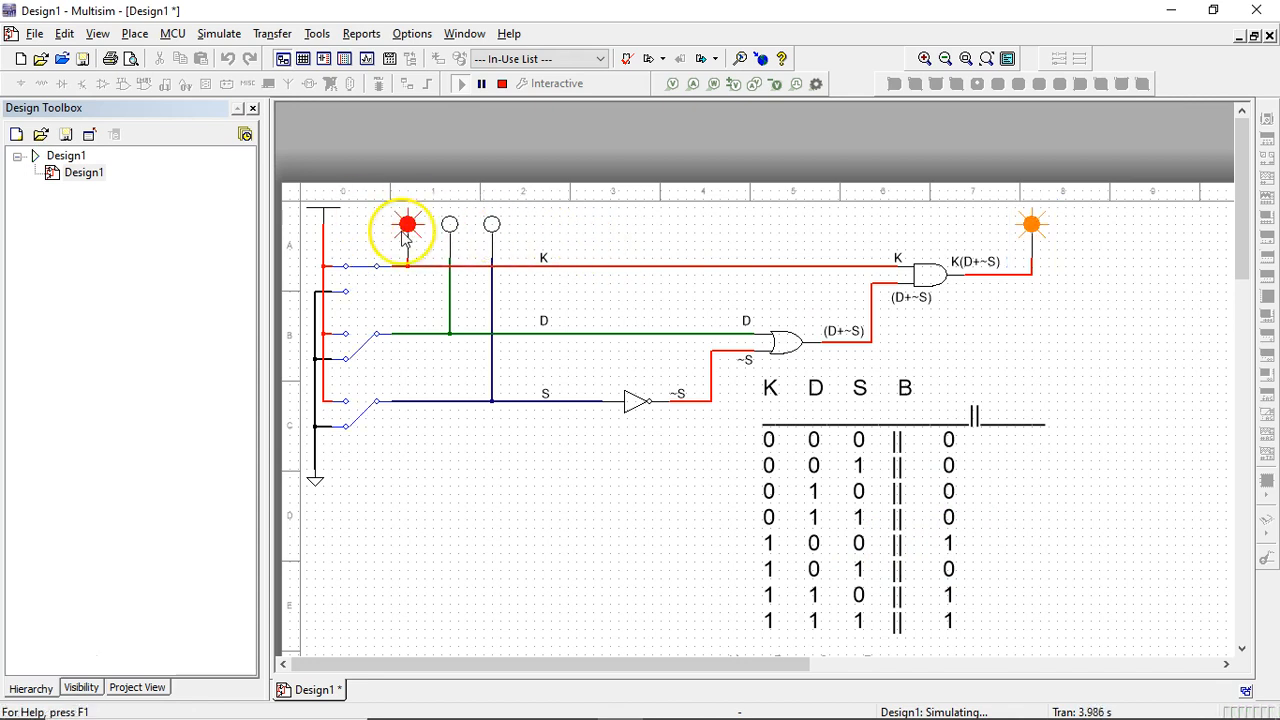
left_click(492, 230)
left_click(1029, 229)
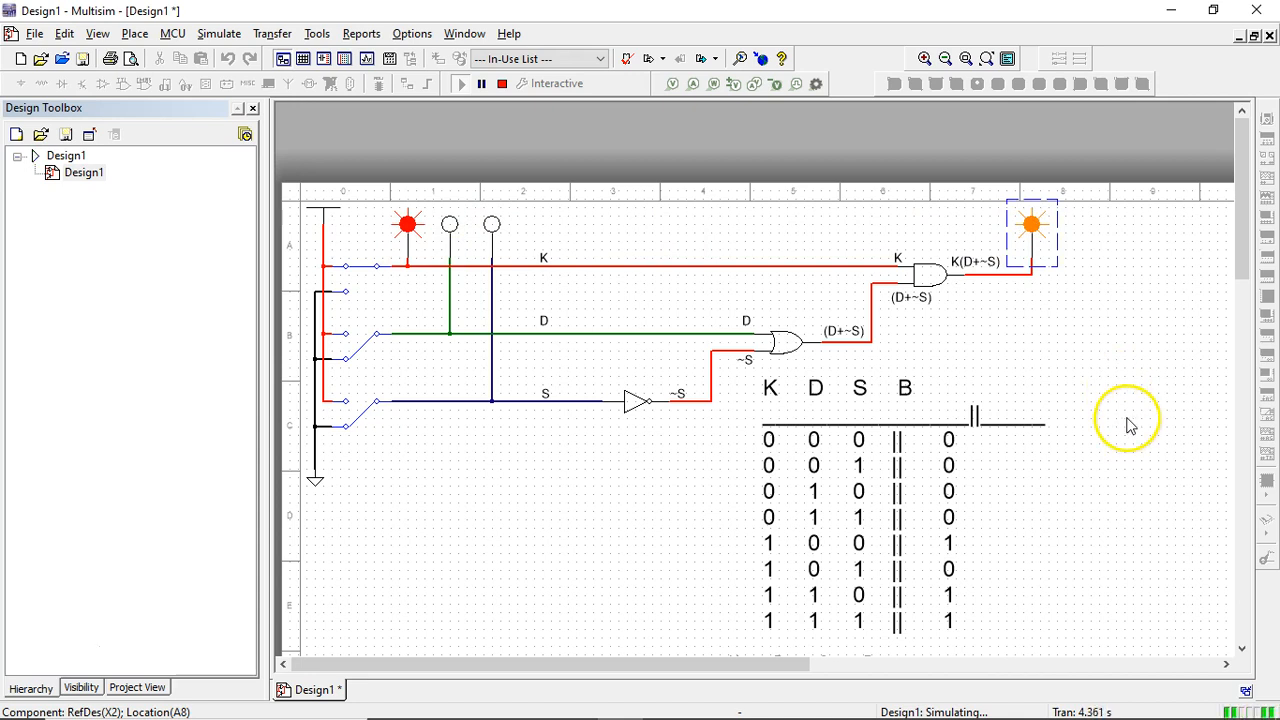
left_click(546, 260)
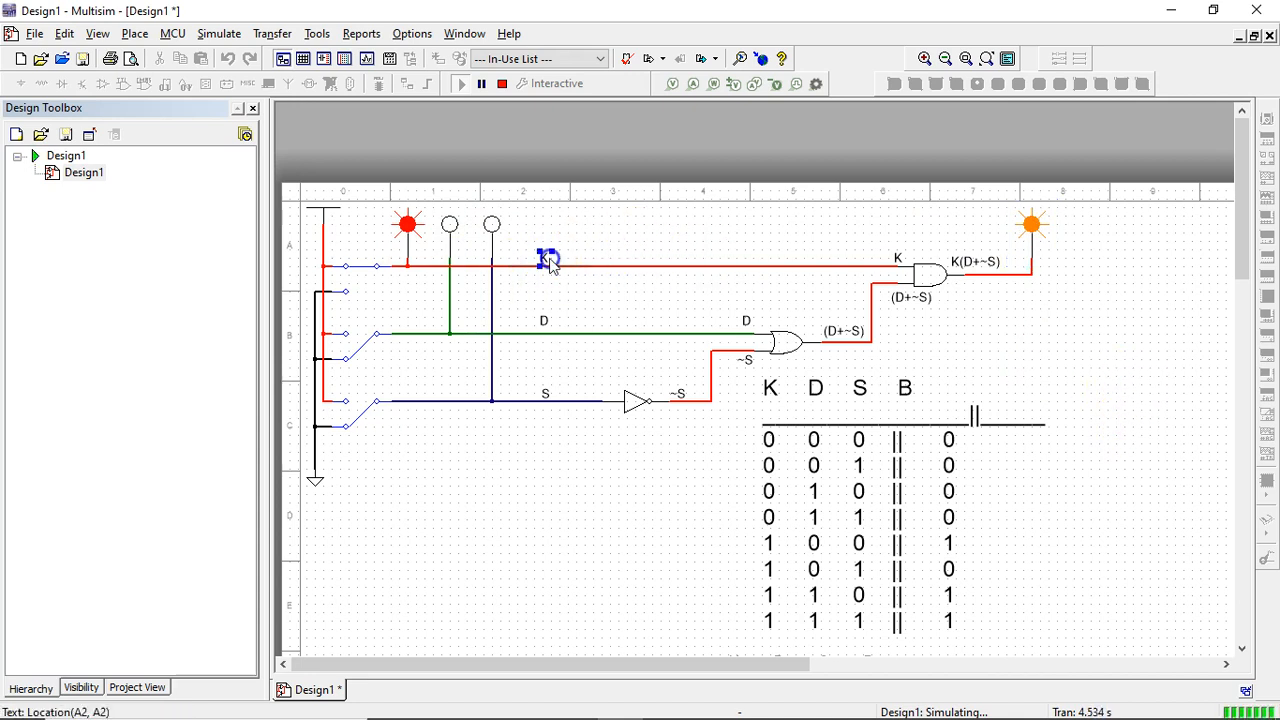
left_click_drag(524, 373, 541, 392)
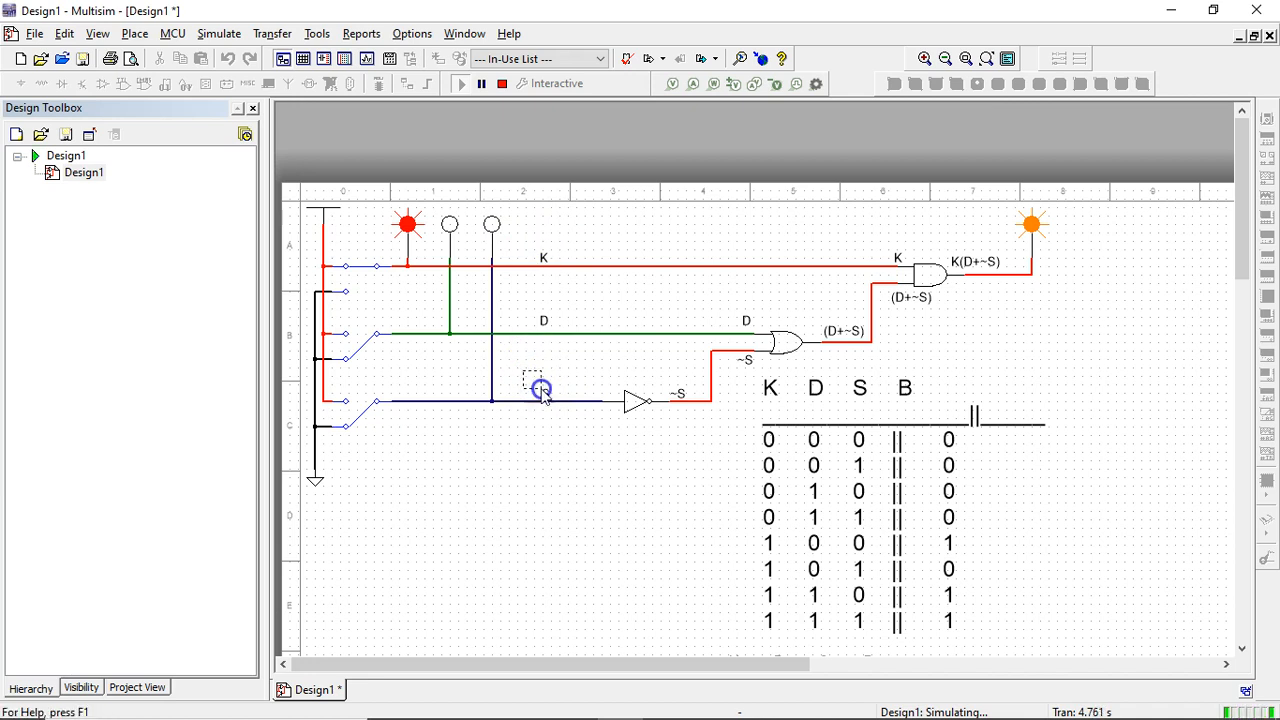
left_click(566, 462)
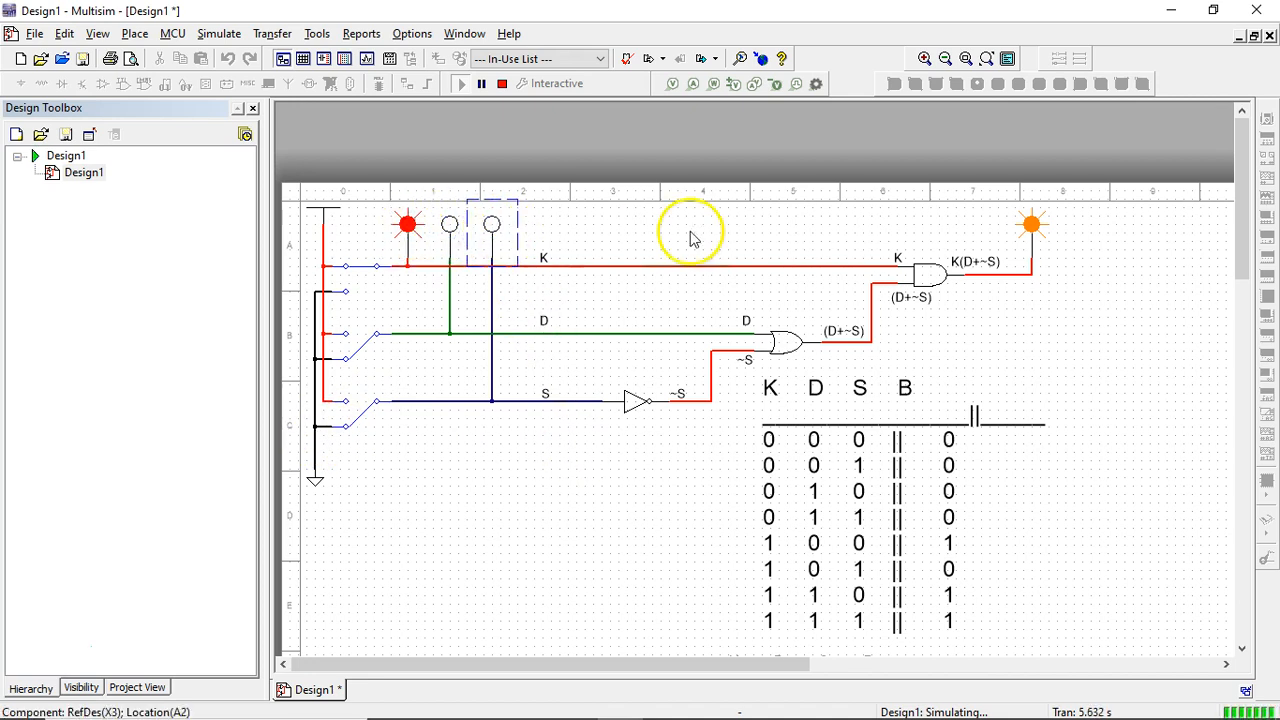
With K at 1, test the D=0, S=1 row and the D=1, S=0 row by toggling the D and S switches
key("s")
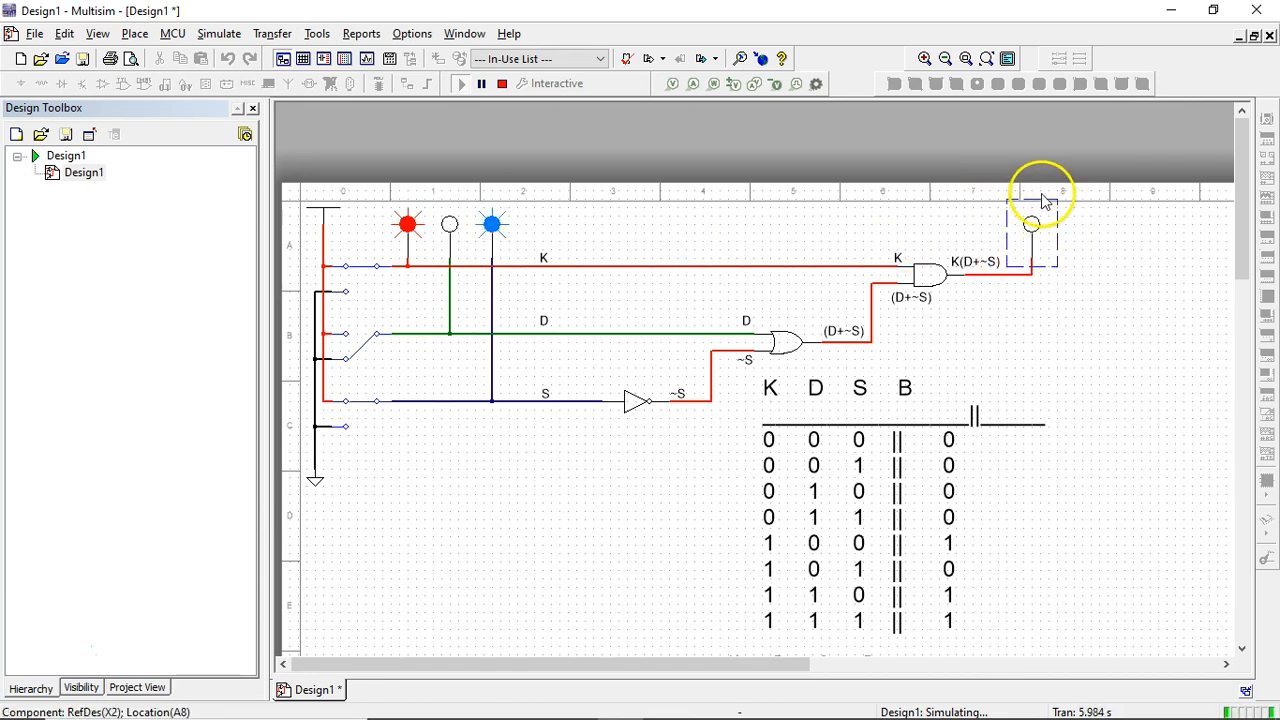
key("d")
key("s")
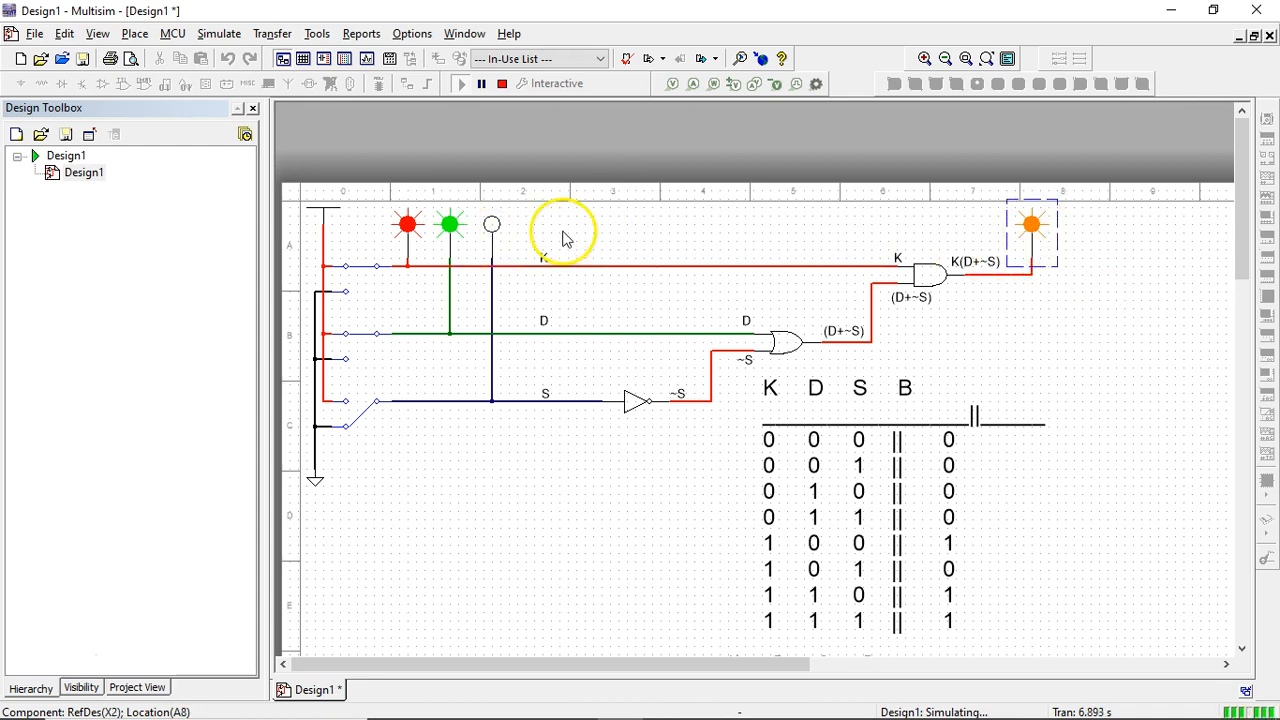
left_click(451, 234)
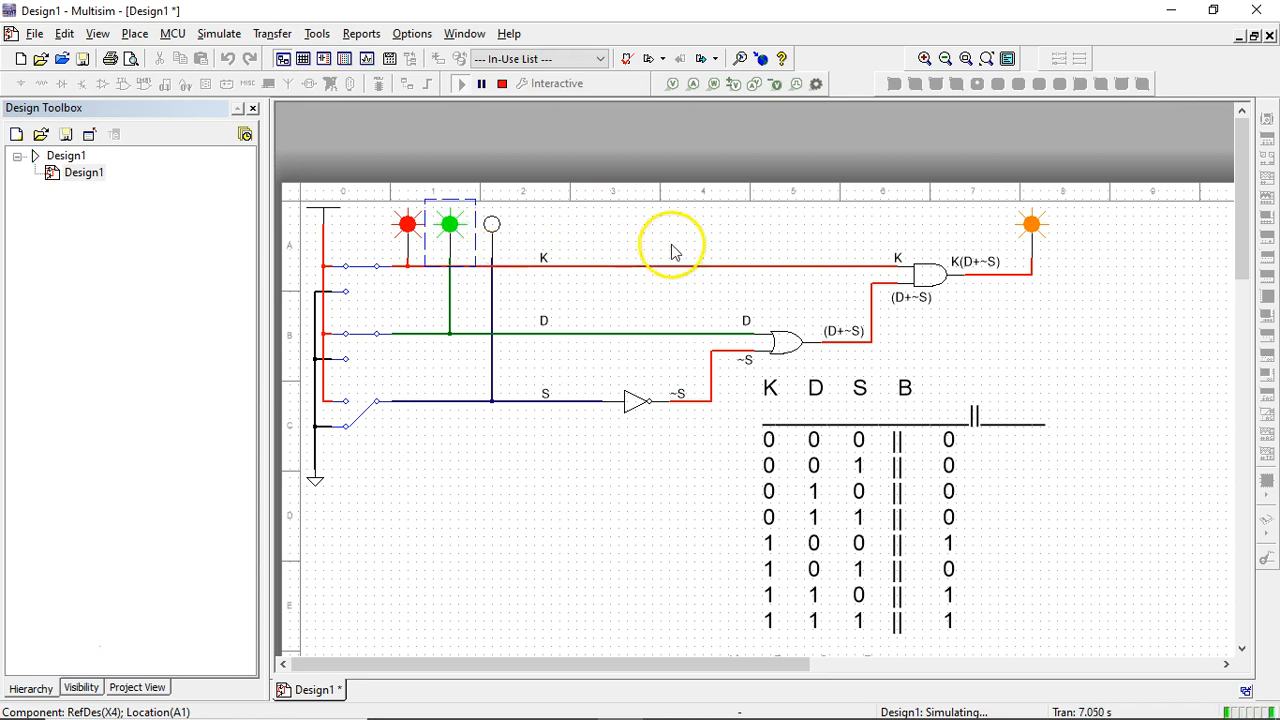
Set S to 1 with K and D at 1, and check the K, D and S input probes
left_click(594, 219)
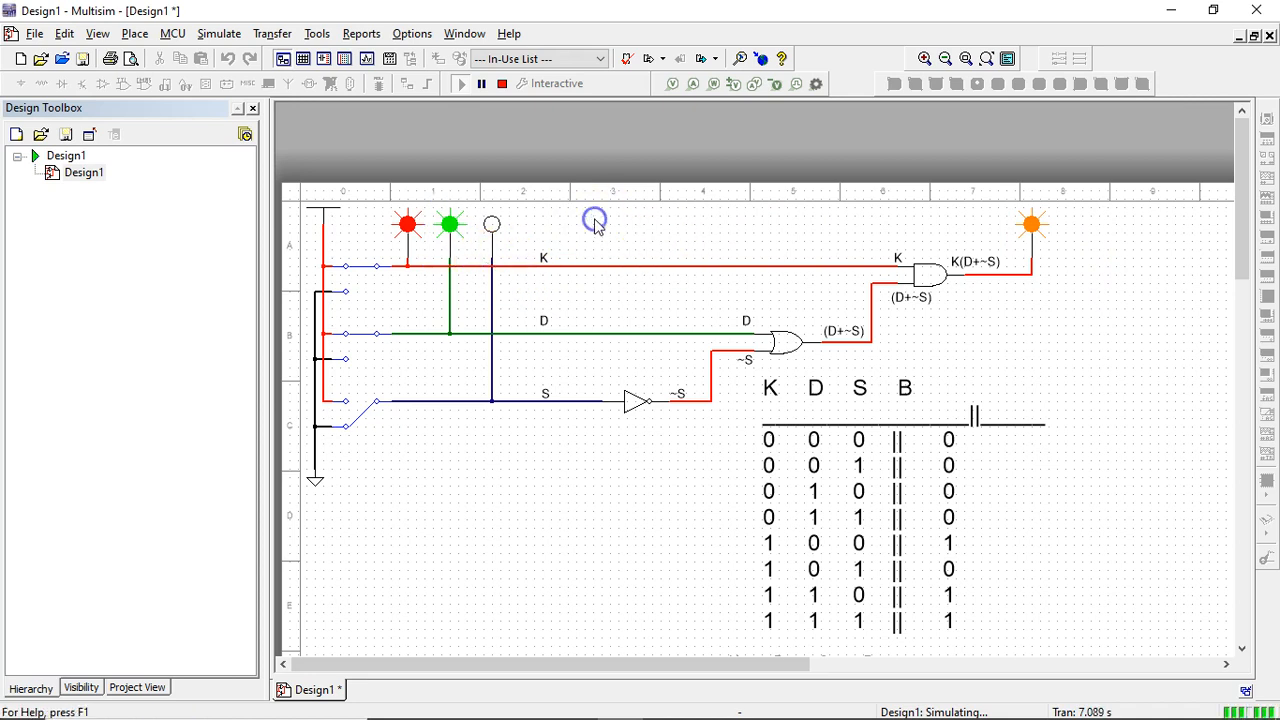
left_click(410, 240)
left_click(453, 233)
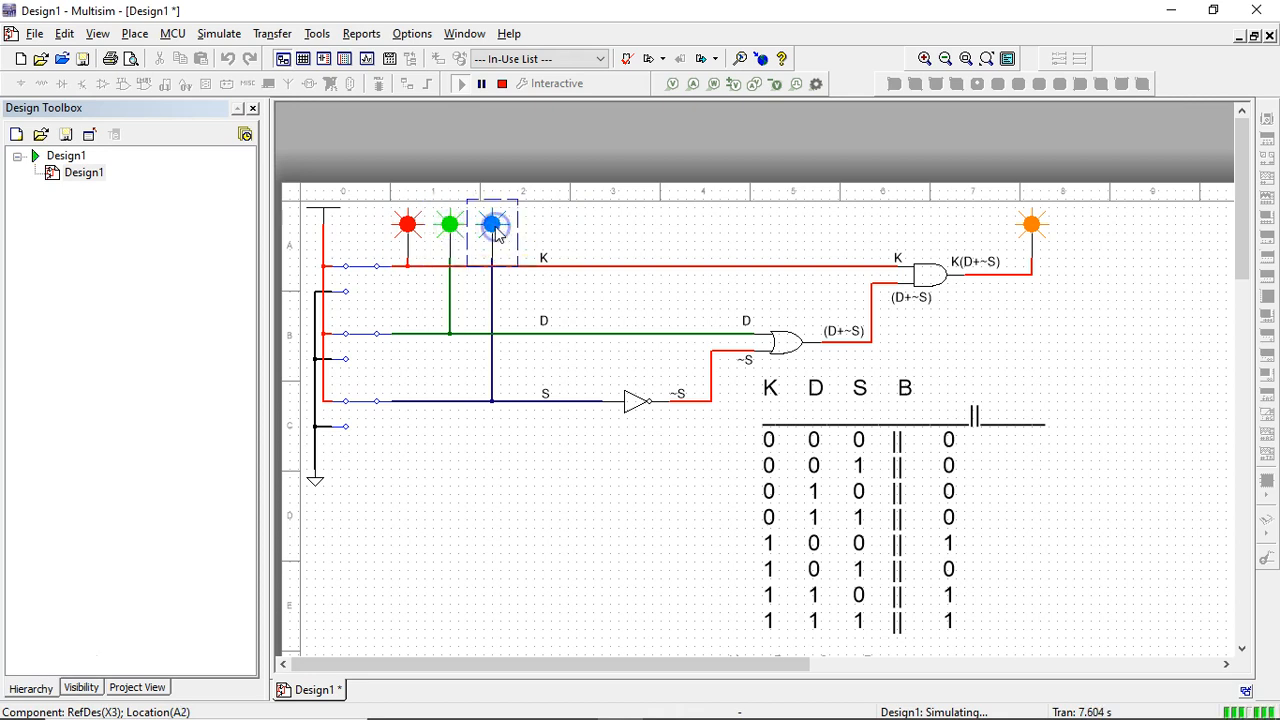
left_click_drag(367, 185, 476, 265)
left_click(843, 234)
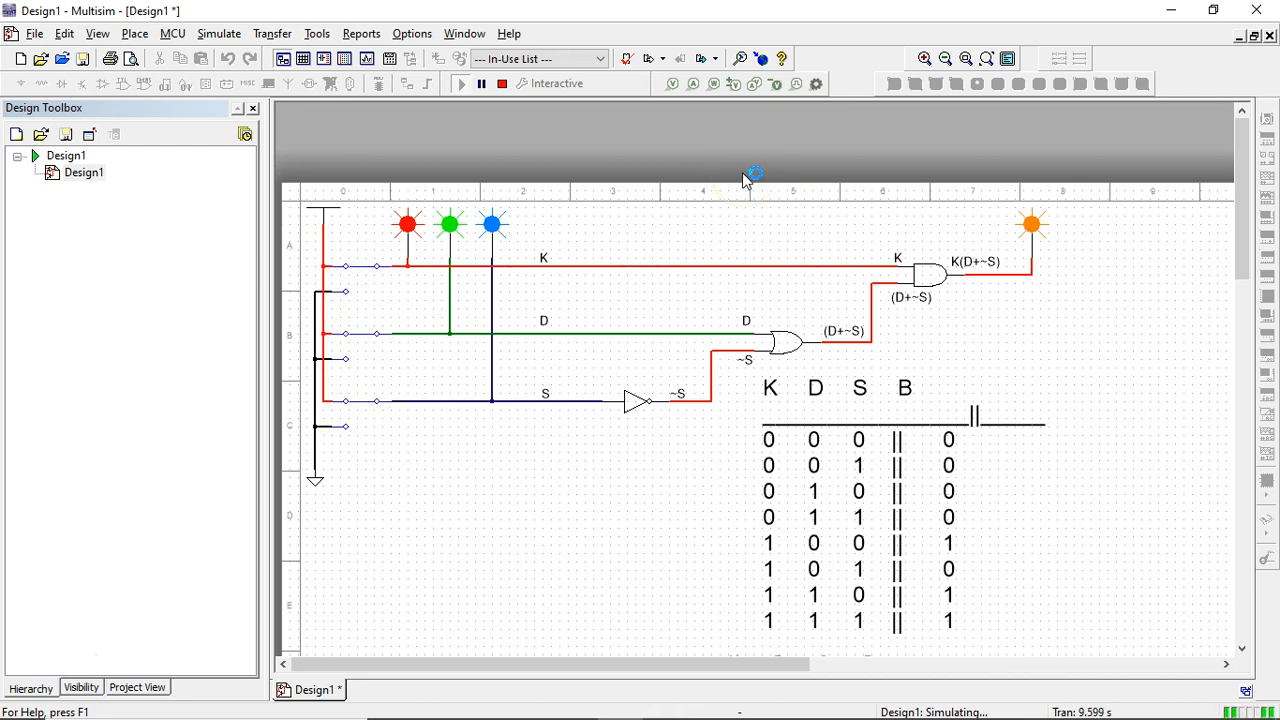
Toggle the K, D and S switches repeatedly through the truth table combinations, ending with all three at 0
key("space")
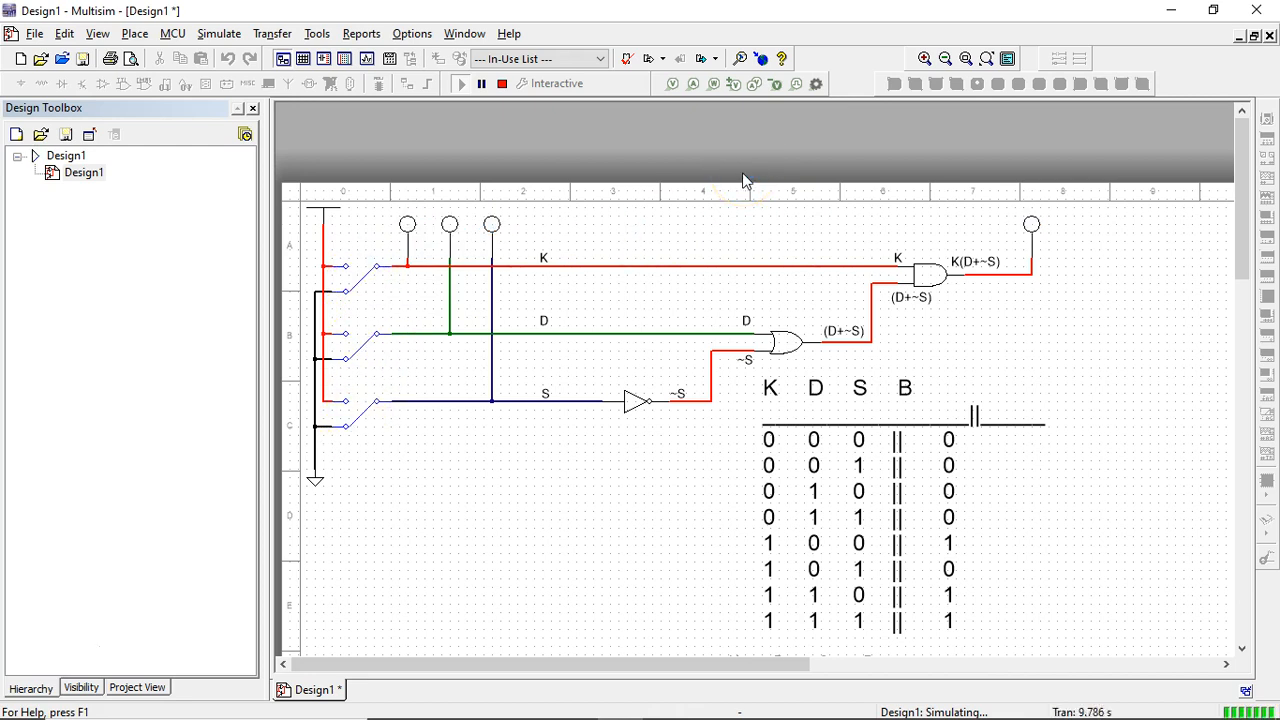
key("d")
key("s")
key("k")
key("d")
key("s")
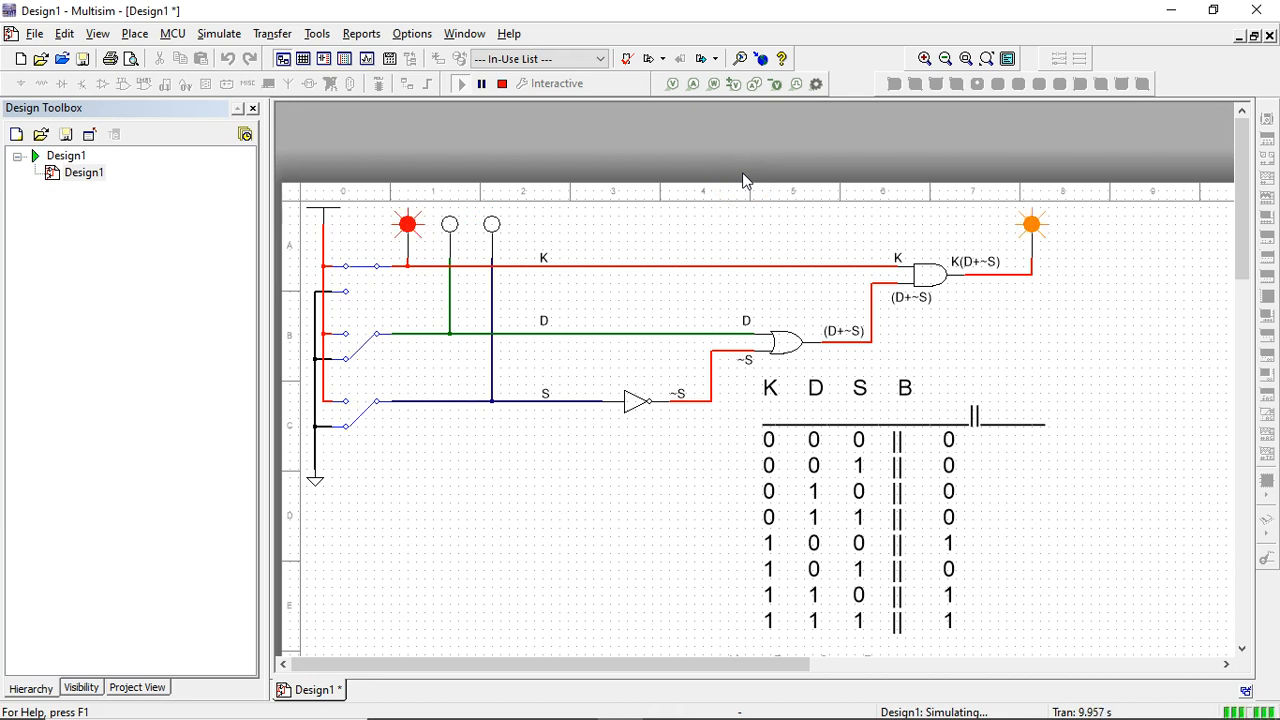
key("d")
key("s")
key("k")
key("d")
key("s")
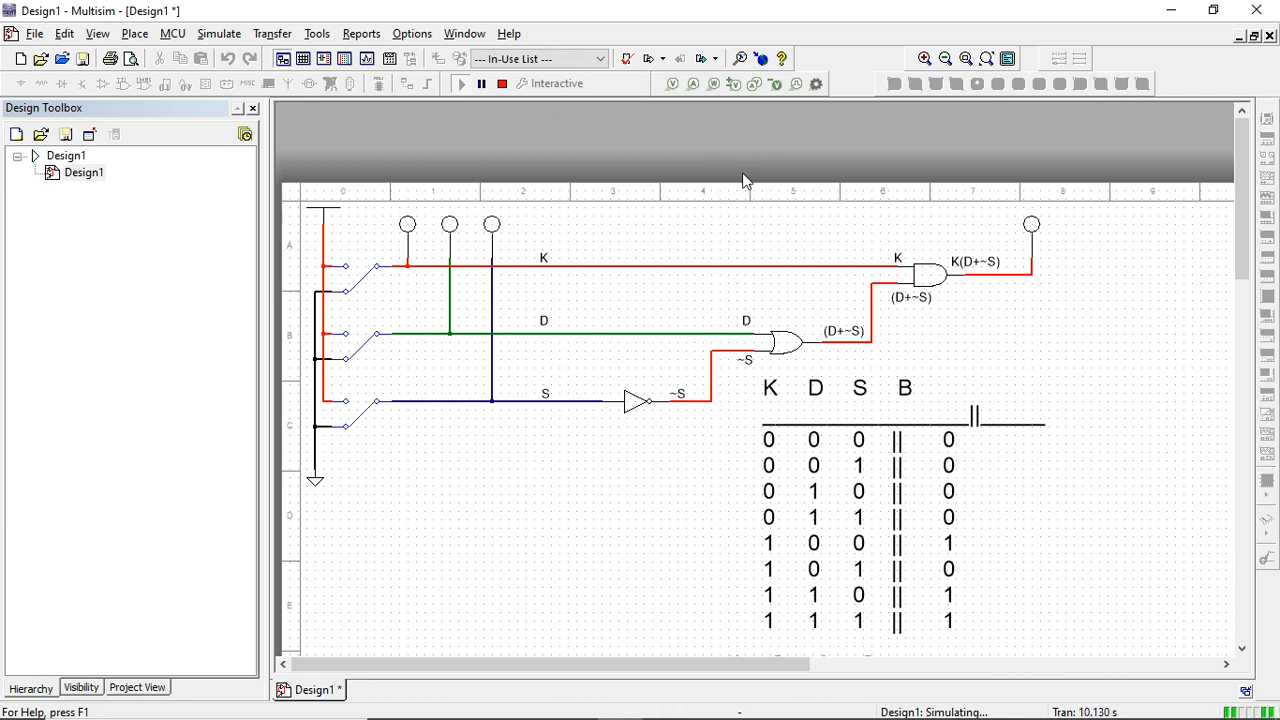
key("k")
key("d")
key("s")
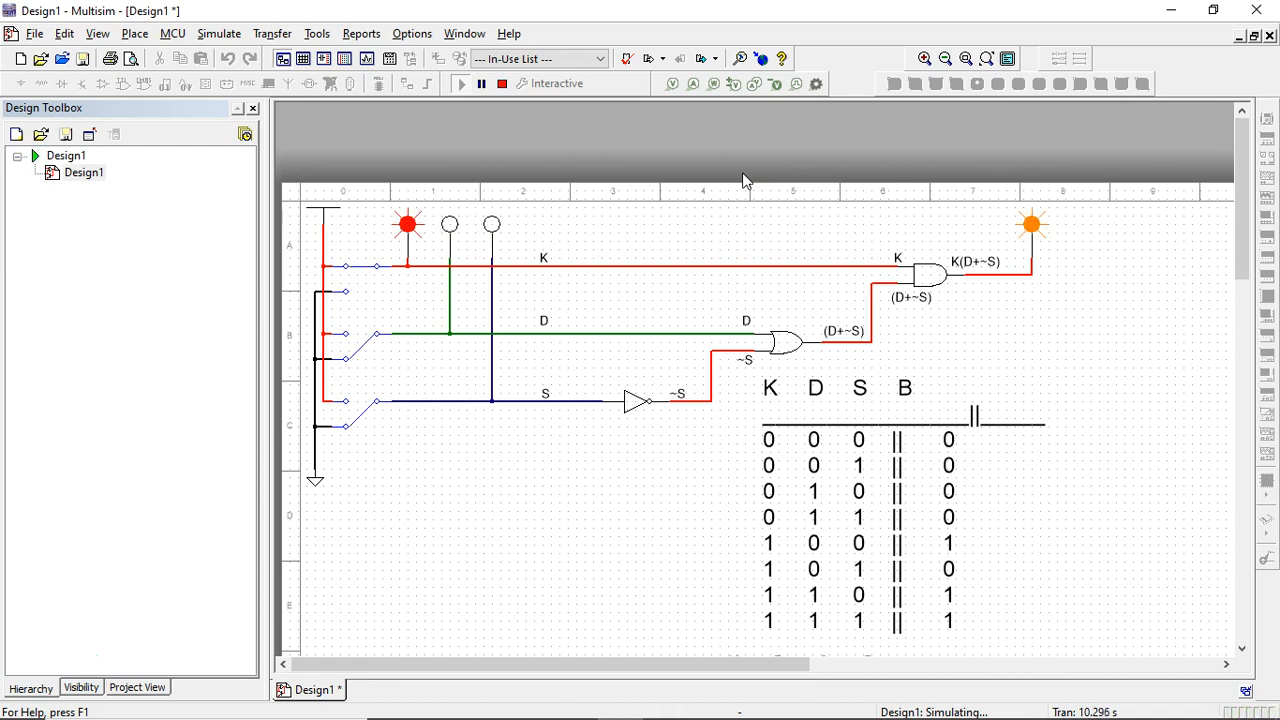
key("d")
key("s")
key("k")
key("d")
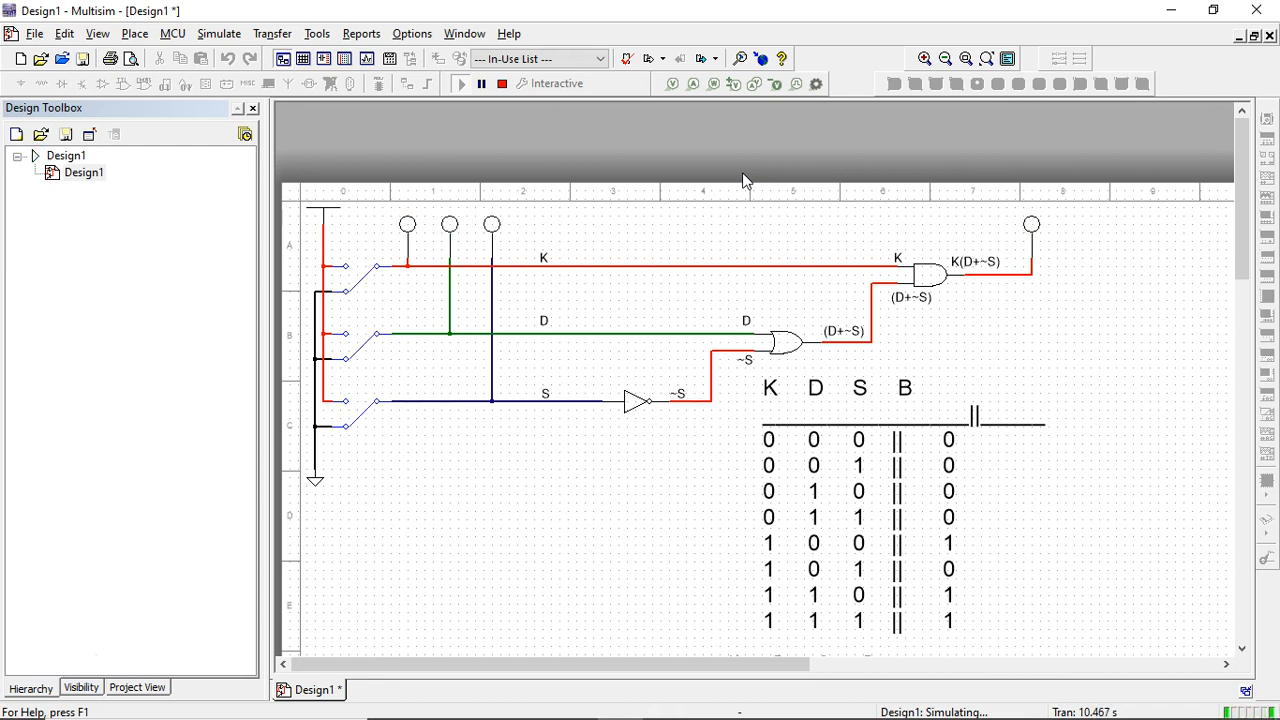
Check the K, D and S input probes with all three switches at 0
left_click(412, 226)
left_click(495, 222)
left_click(747, 234)
left_click(411, 222)
left_click(460, 221)
left_click(491, 222)
left_click(679, 235)
left_click(410, 229)
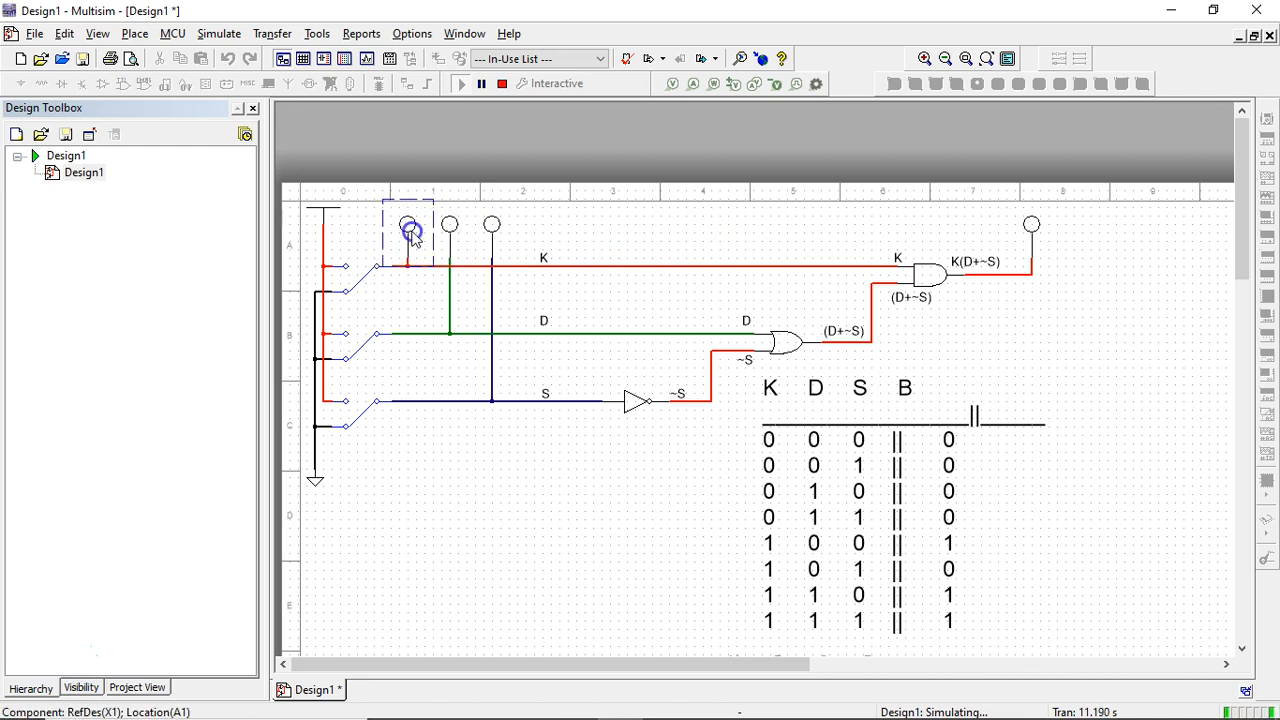
Set the K, D and S switches to 1 and stop the simulation
left_click(628, 230)
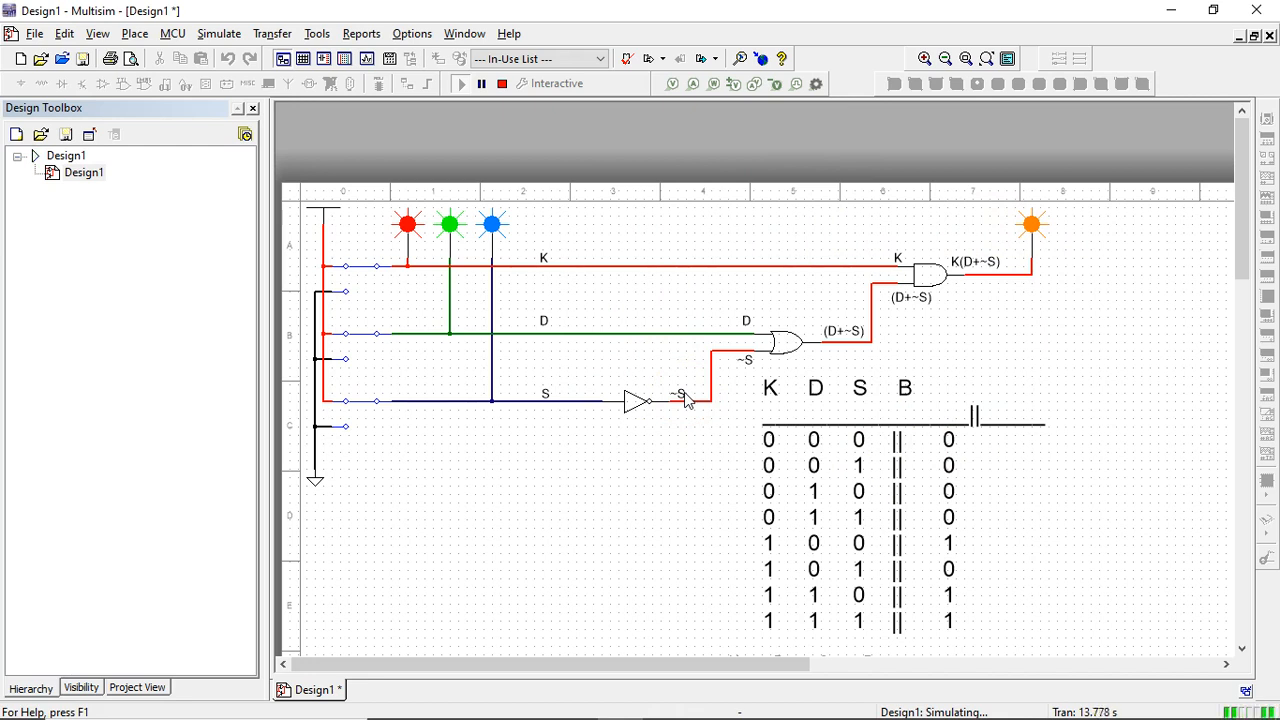
left_click(505, 88)
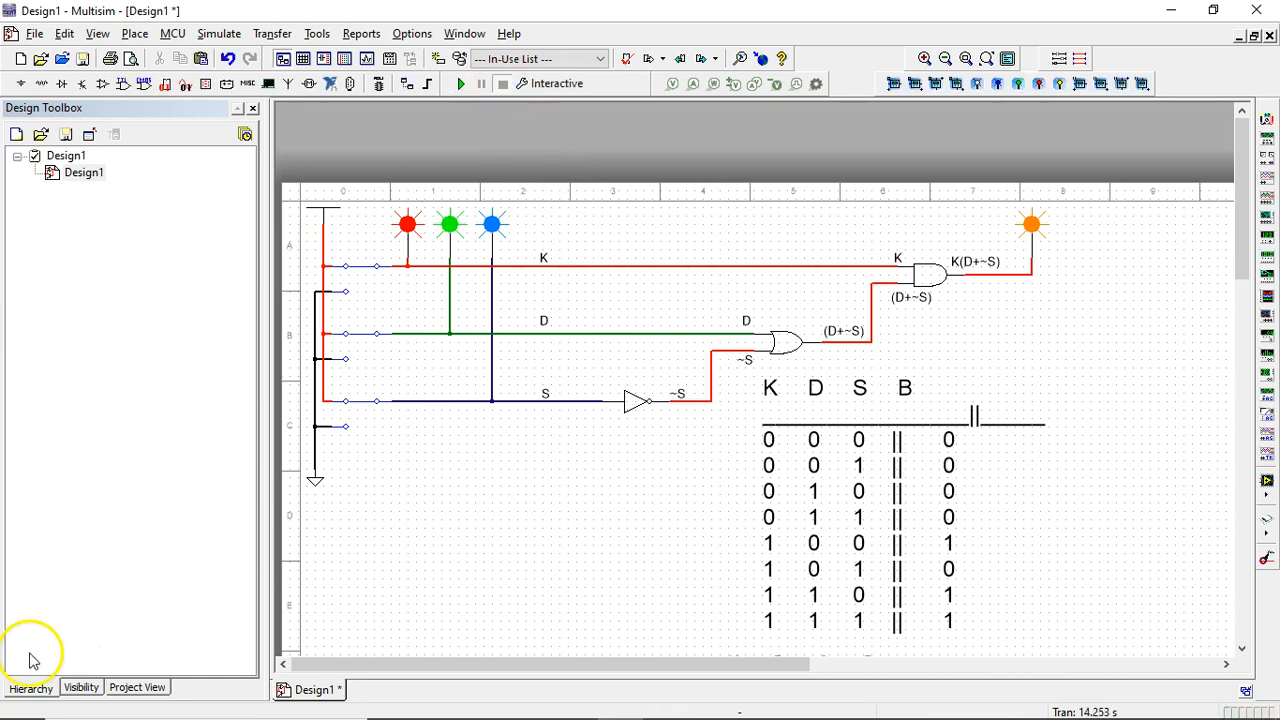